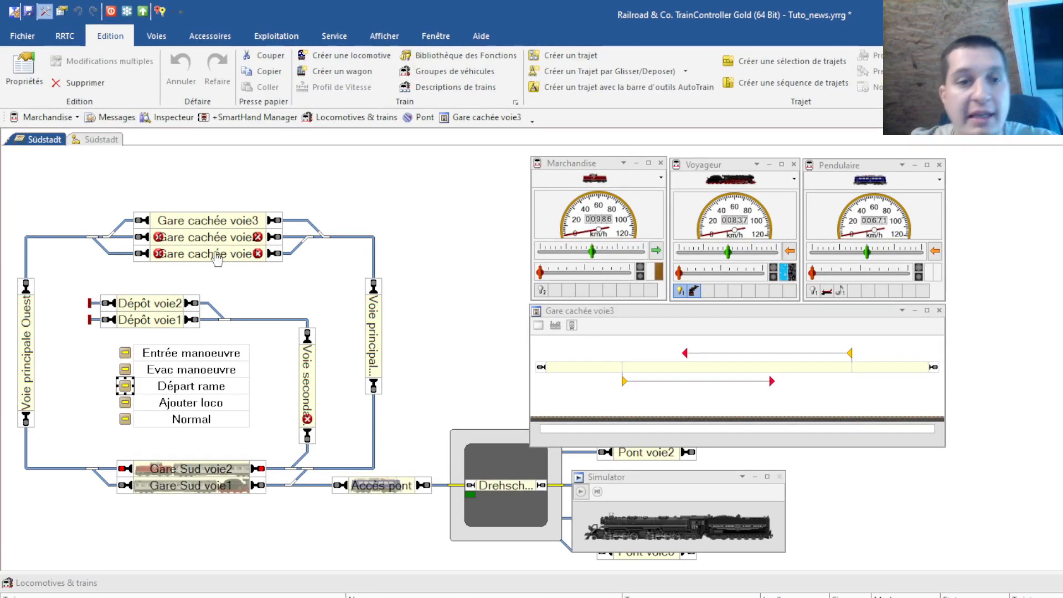
# Create a shunting zone service in the Südstadt Services view and name it 'Zone manoeuvre'
pyautogui.click(115, 142)
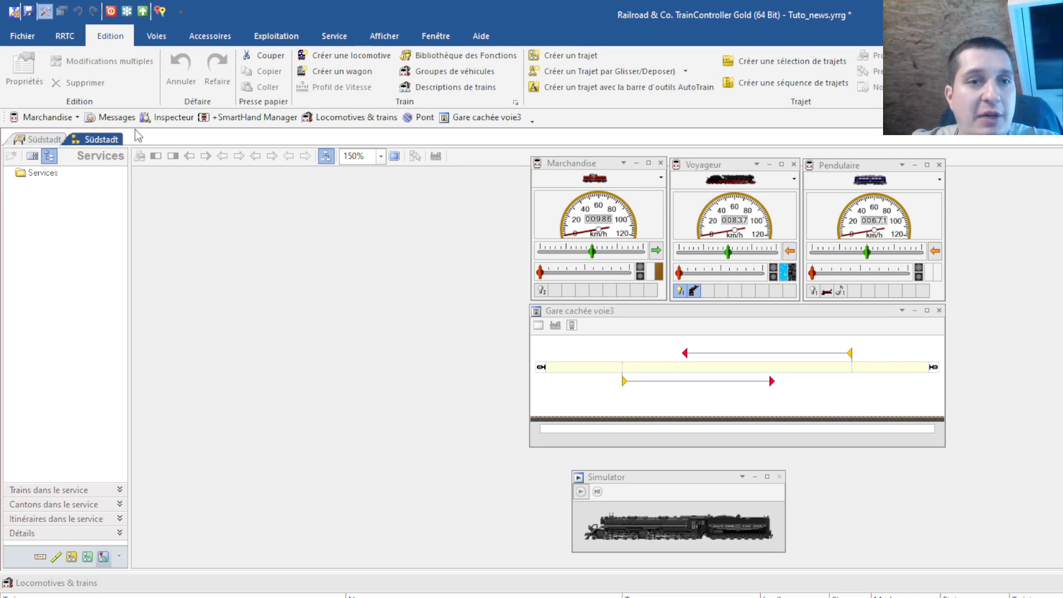
pyautogui.click(335, 38)
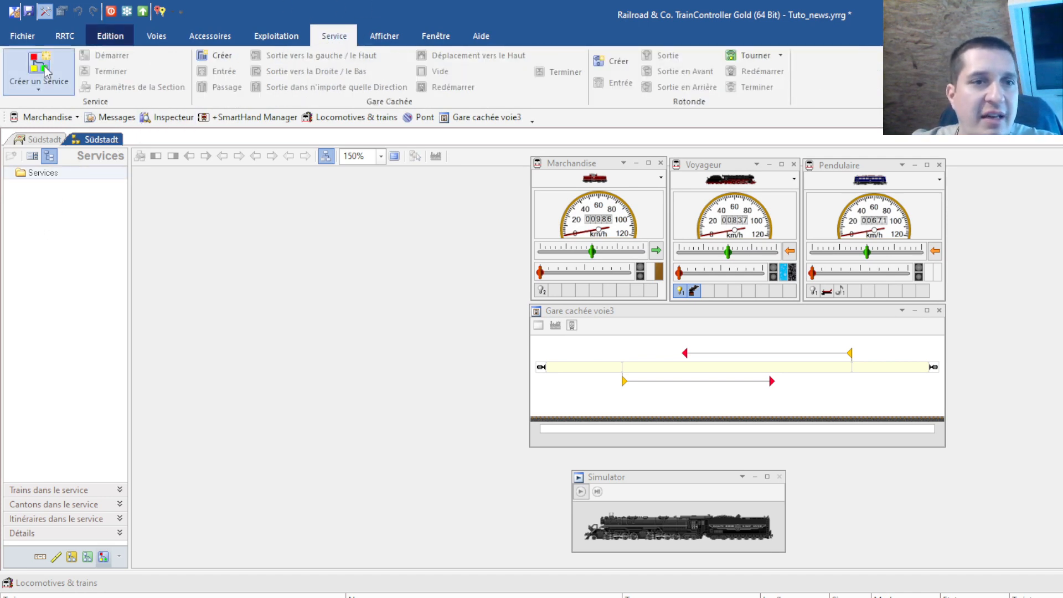
pyautogui.click(31, 81)
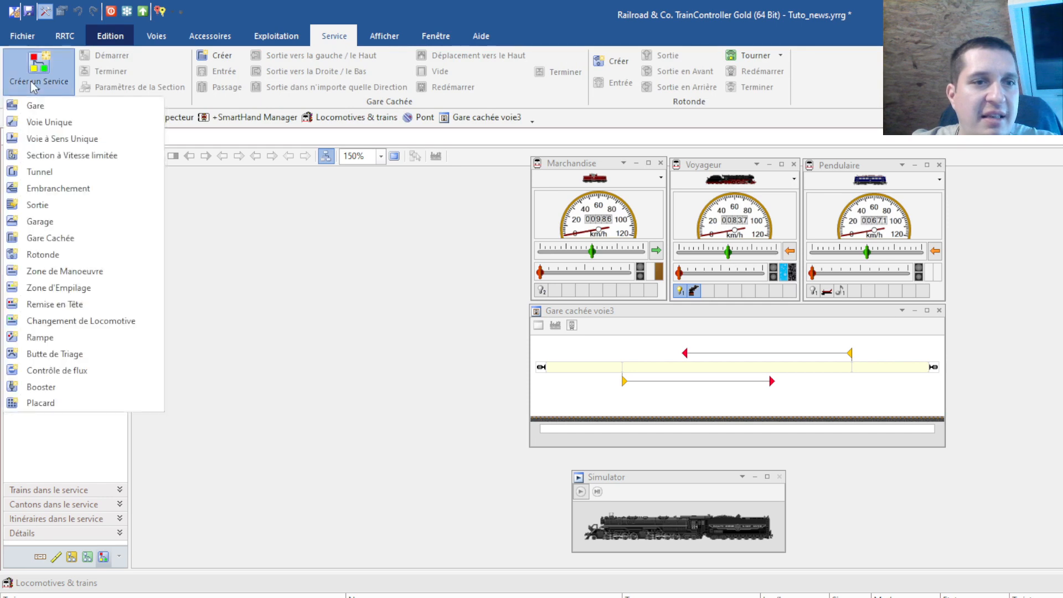
pyautogui.click(64, 270)
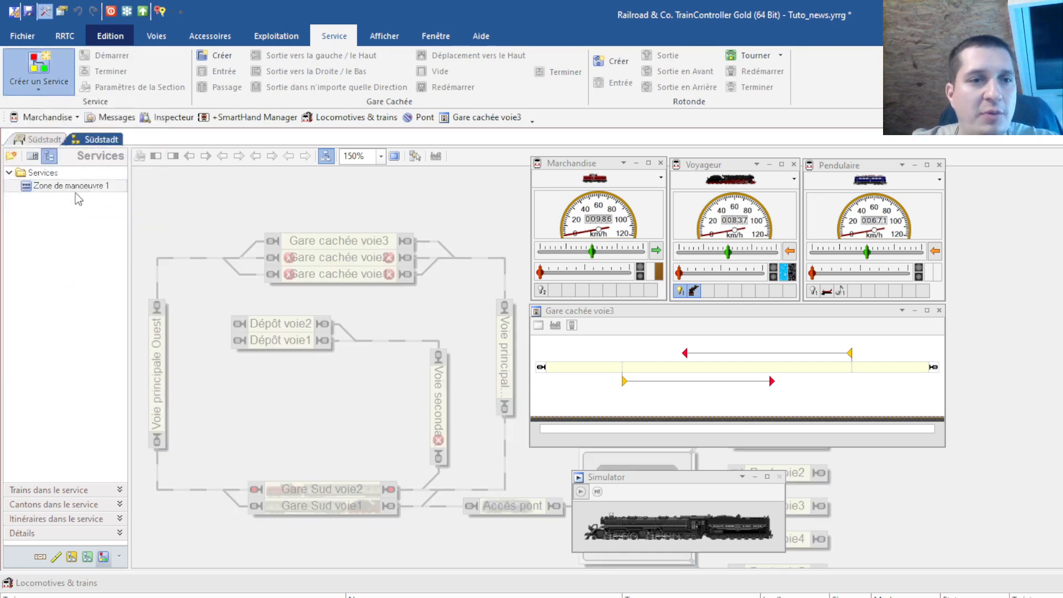
pyautogui.doubleClick(76, 192)
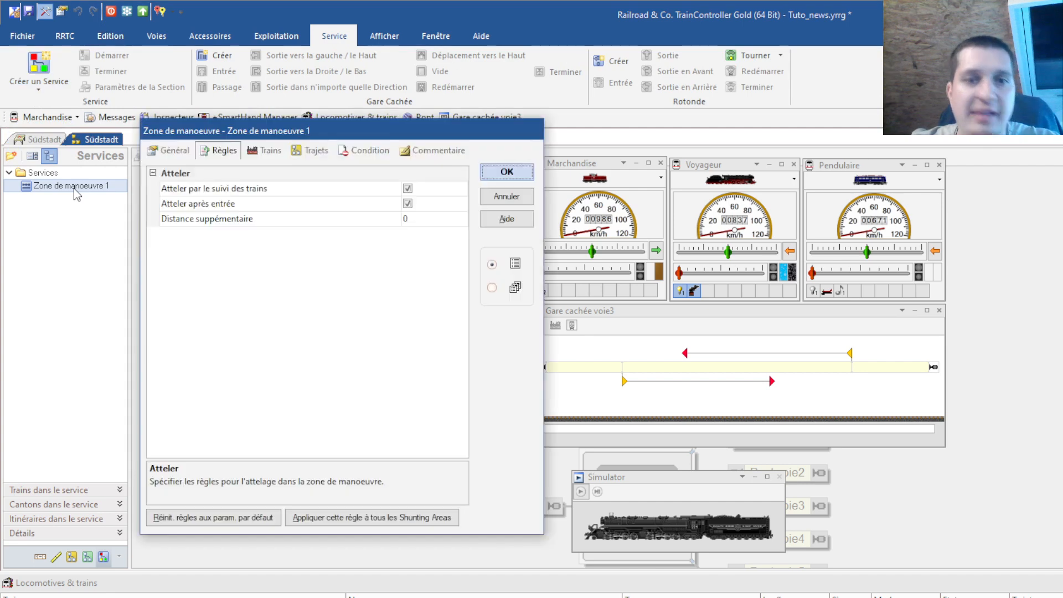
pyautogui.click(169, 152)
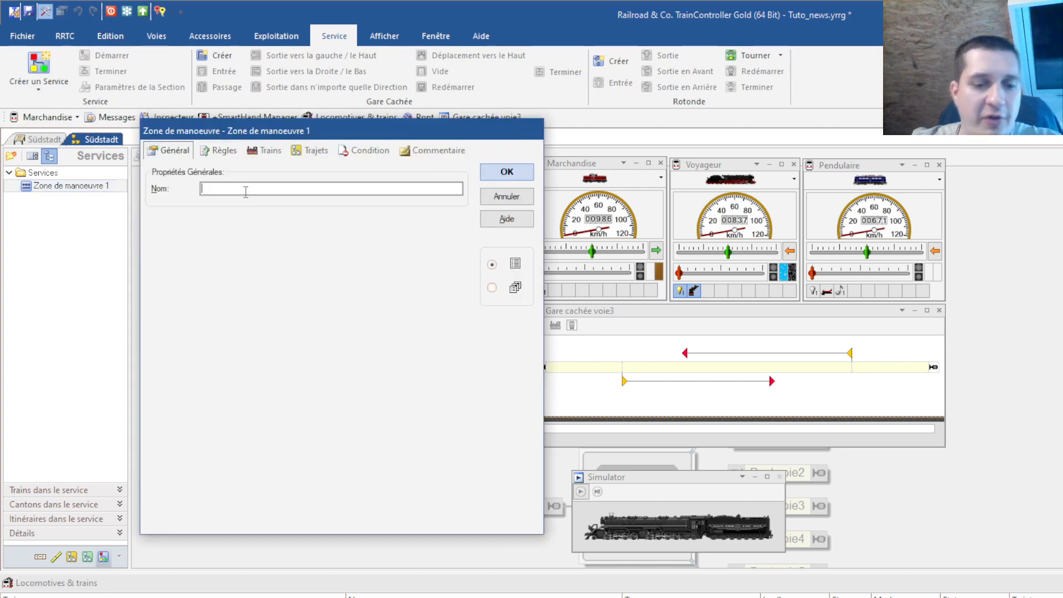
pyautogui.write('Zone mano')
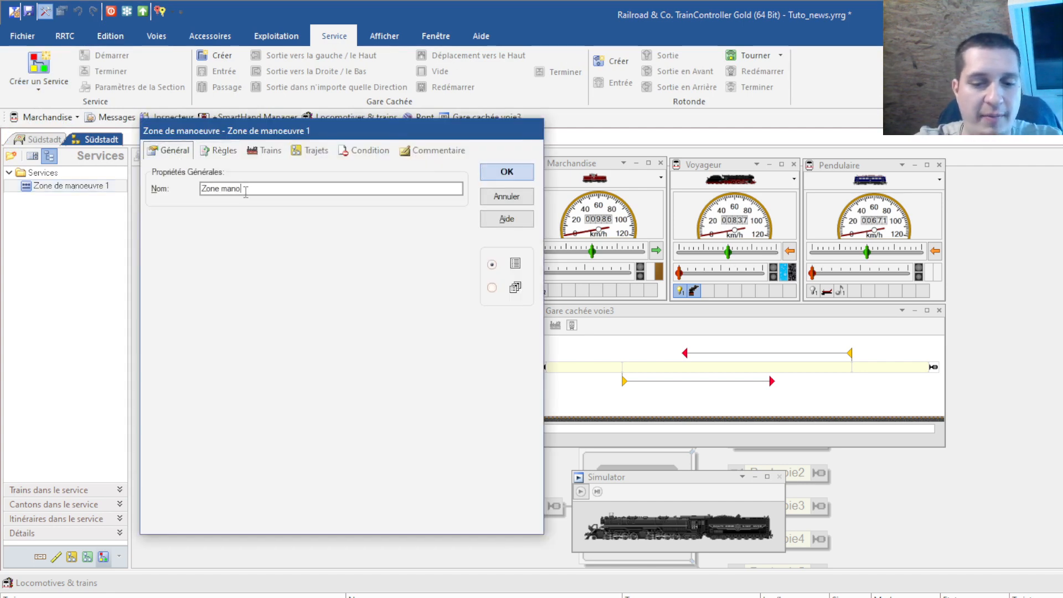
pyautogui.write('euvre')
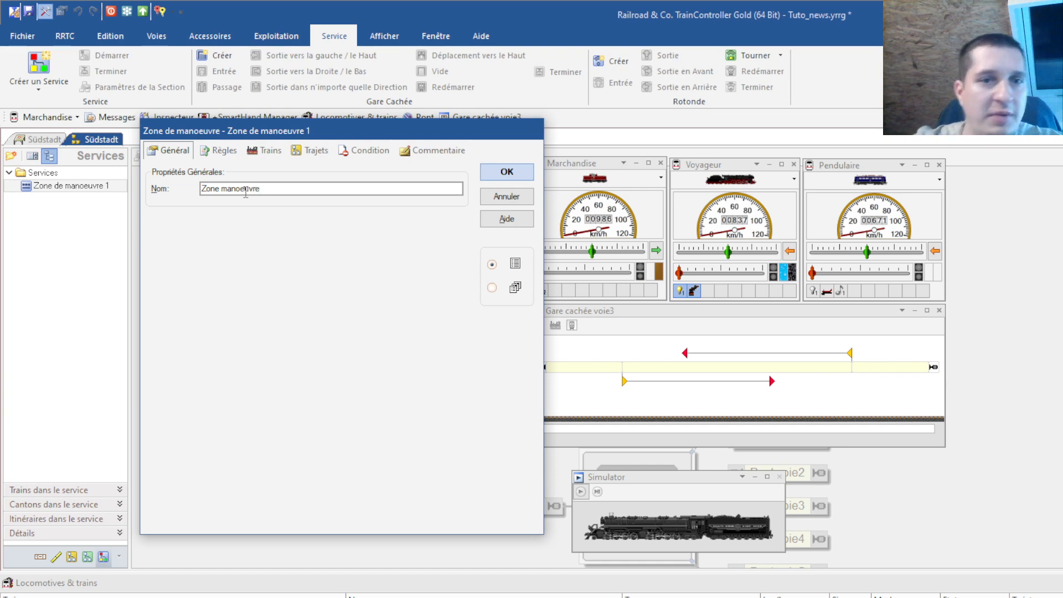
pyautogui.click(505, 172)
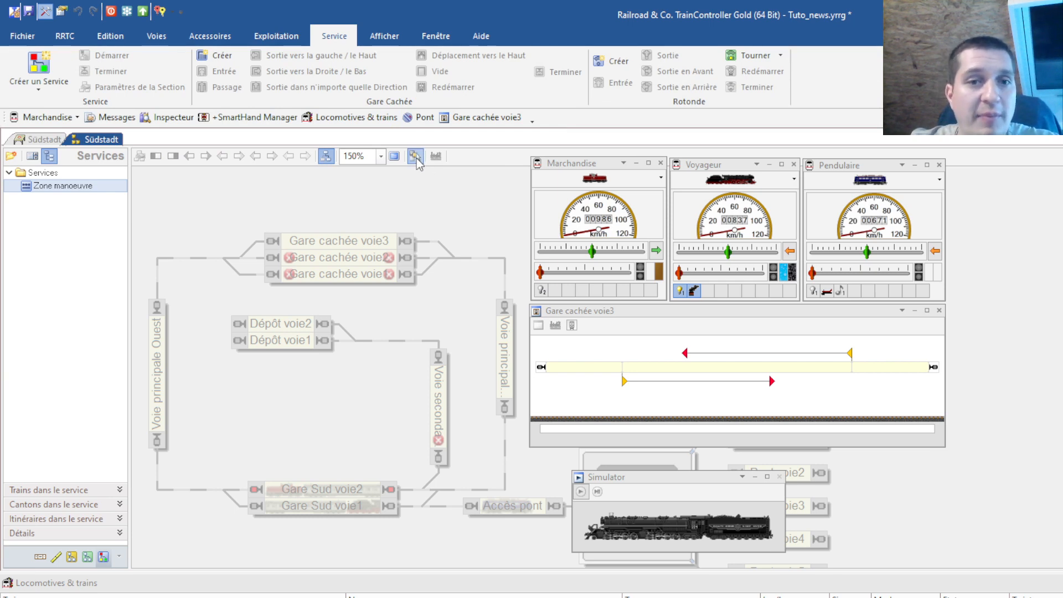
# Select the Gare cachée voie3 block in the Services view
pyautogui.click(335, 243)
pyautogui.click(394, 403)
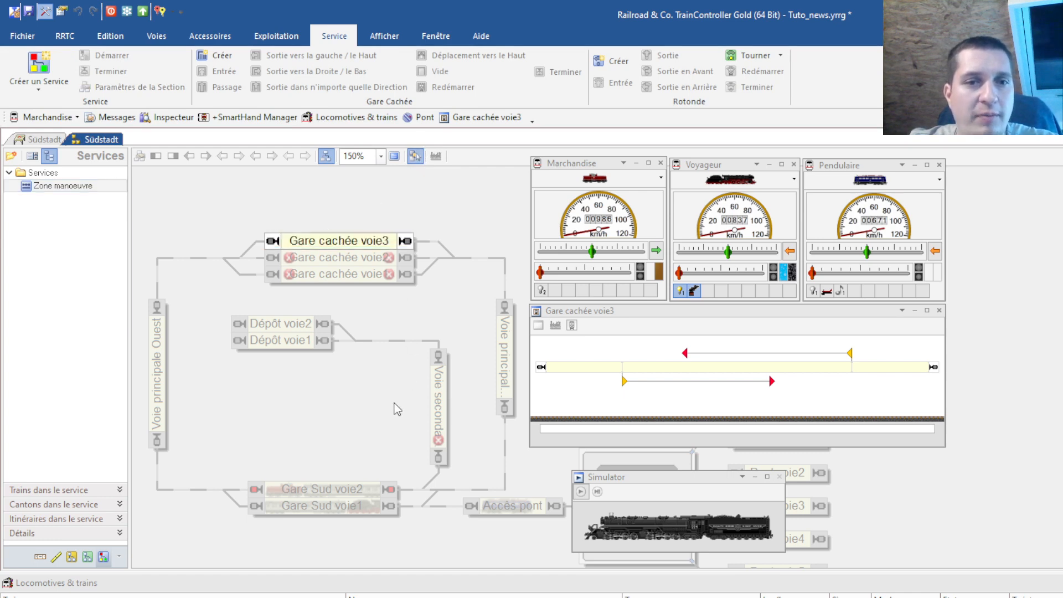
pyautogui.click(336, 245)
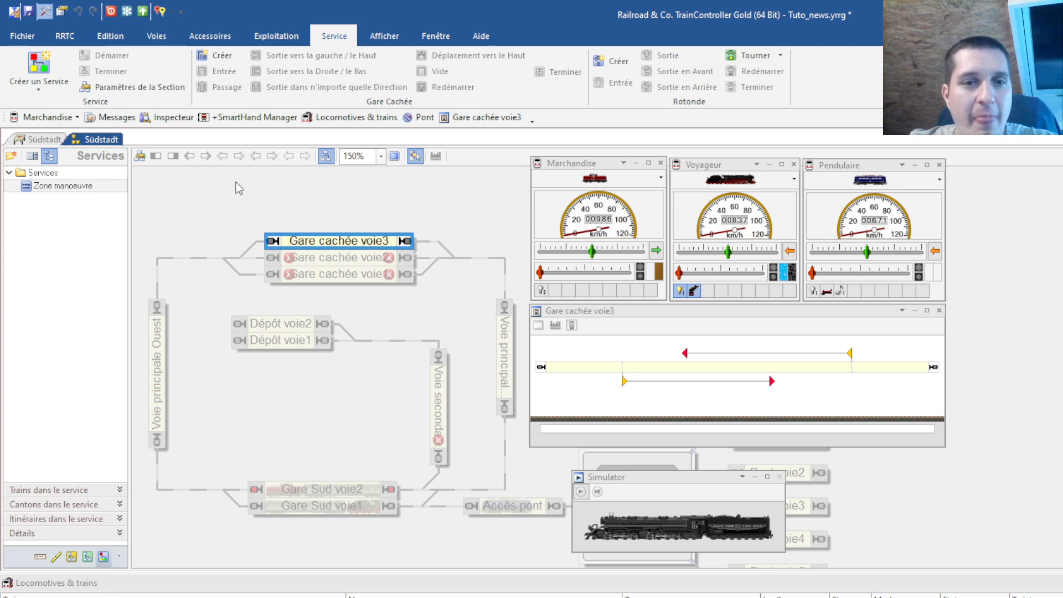
pyautogui.click(345, 258)
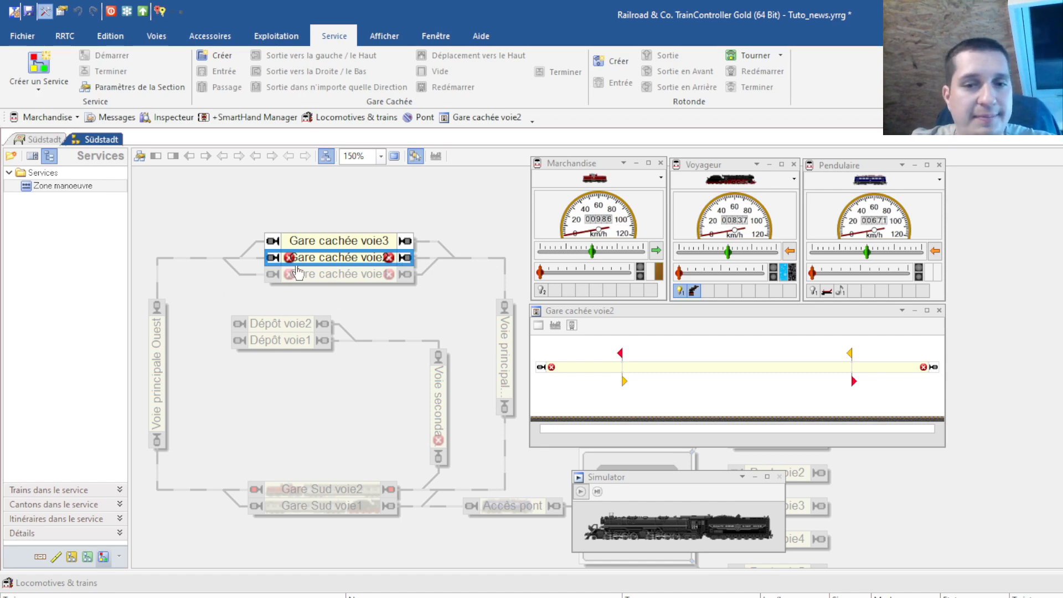
pyautogui.click(338, 242)
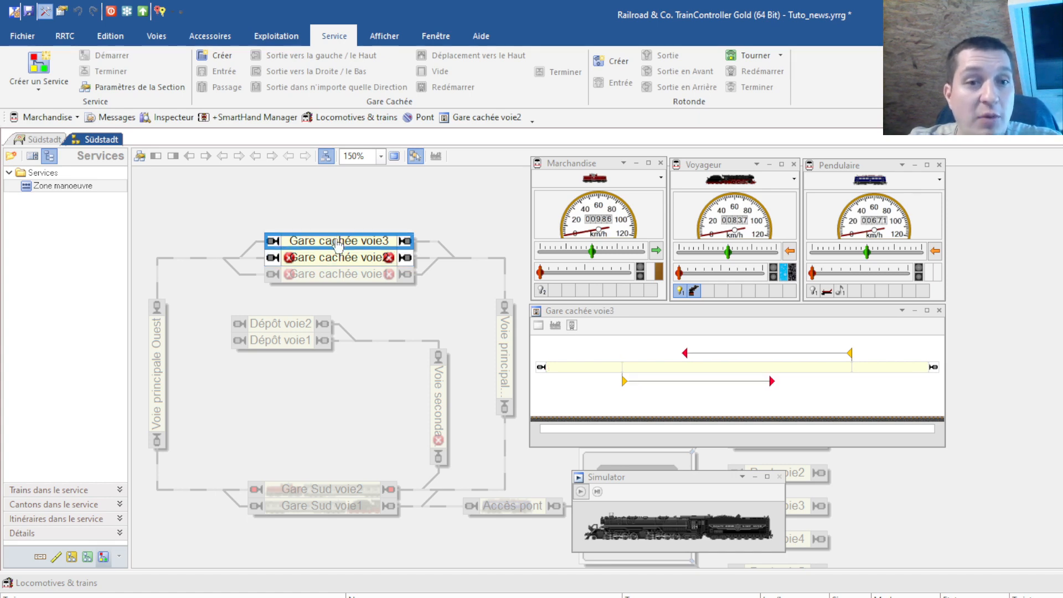
# Review Gare cachée voie3's shunting-zone options, cancel, and return to the full Südstadt layout
pyautogui.doubleClick(339, 241)
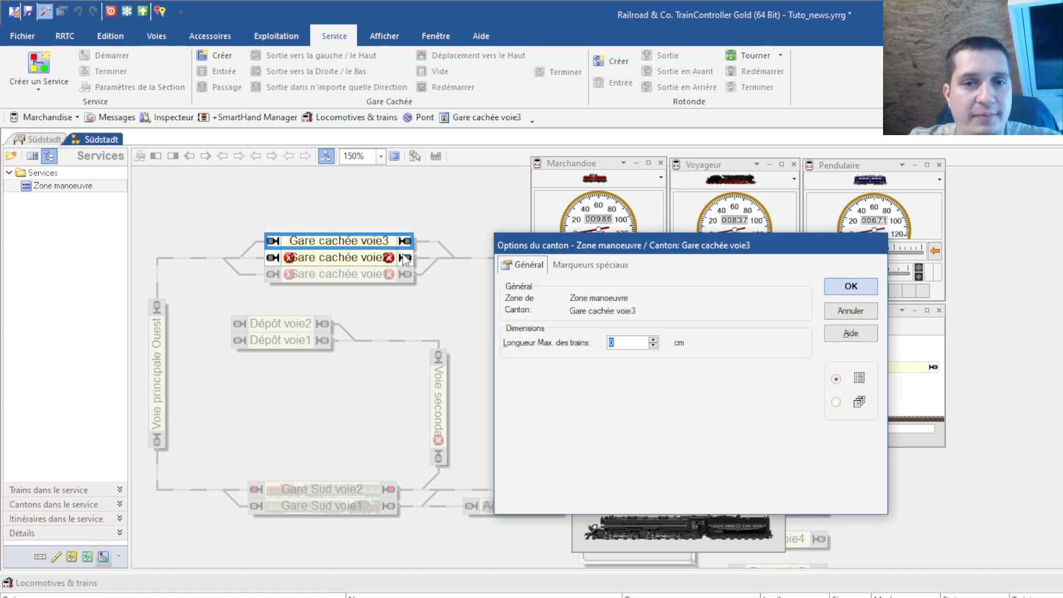
pyautogui.moveTo(579, 247); pyautogui.dragTo(252, 204)
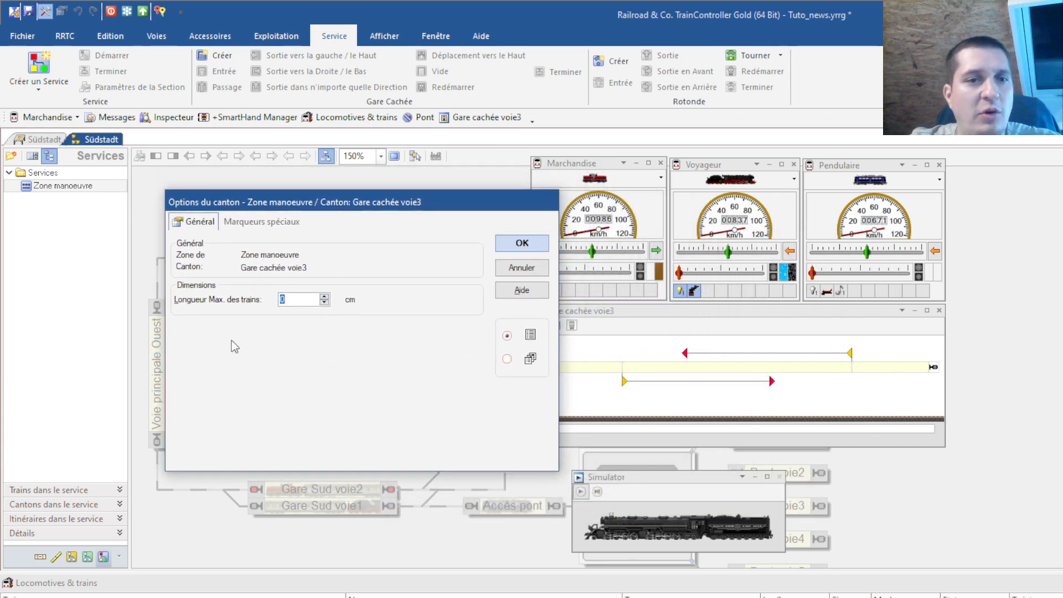
pyautogui.click(523, 269)
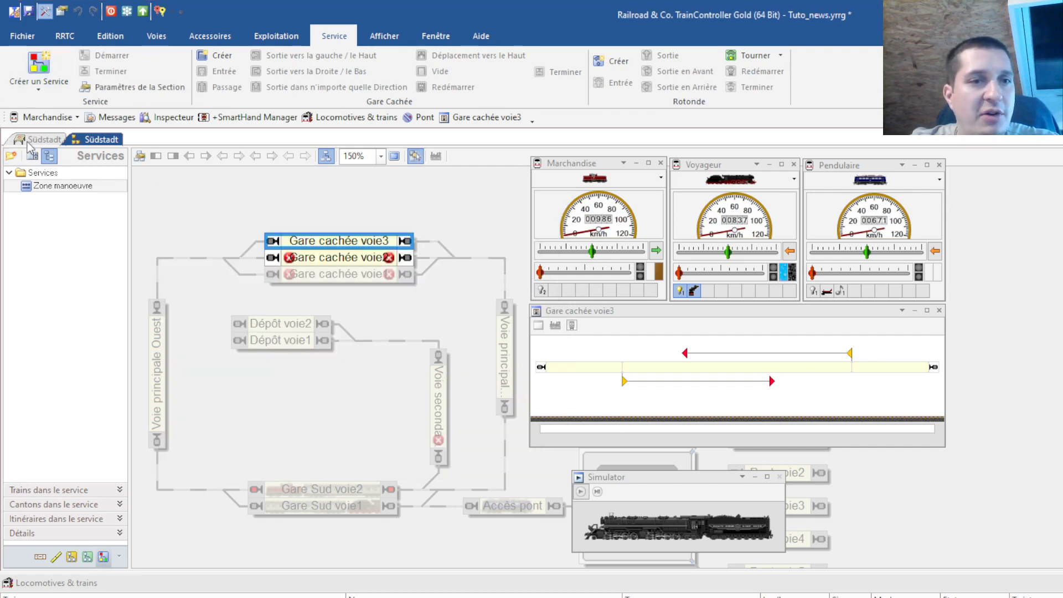
pyautogui.click(34, 140)
pyautogui.click(212, 214)
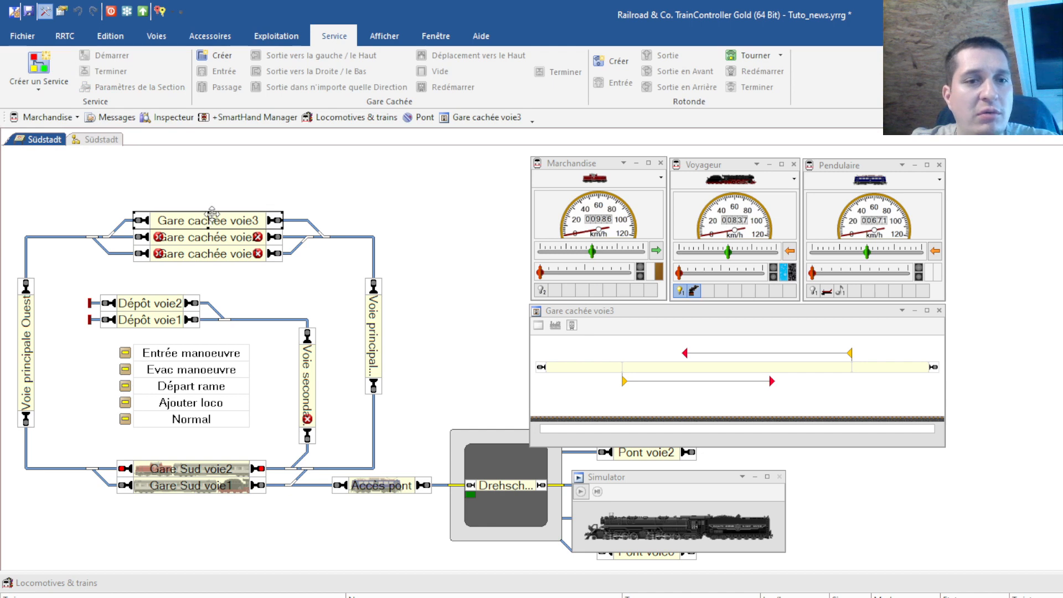
# Set Gare cachée voie3's maximum train length to 160 cm
pyautogui.doubleClick(212, 215)
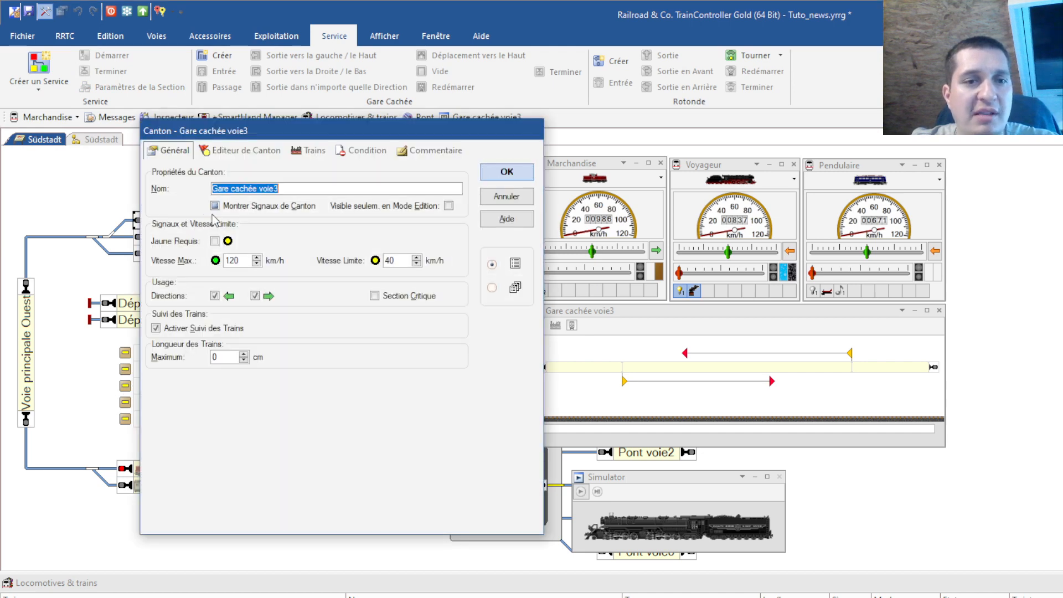
pyautogui.doubleClick(228, 357)
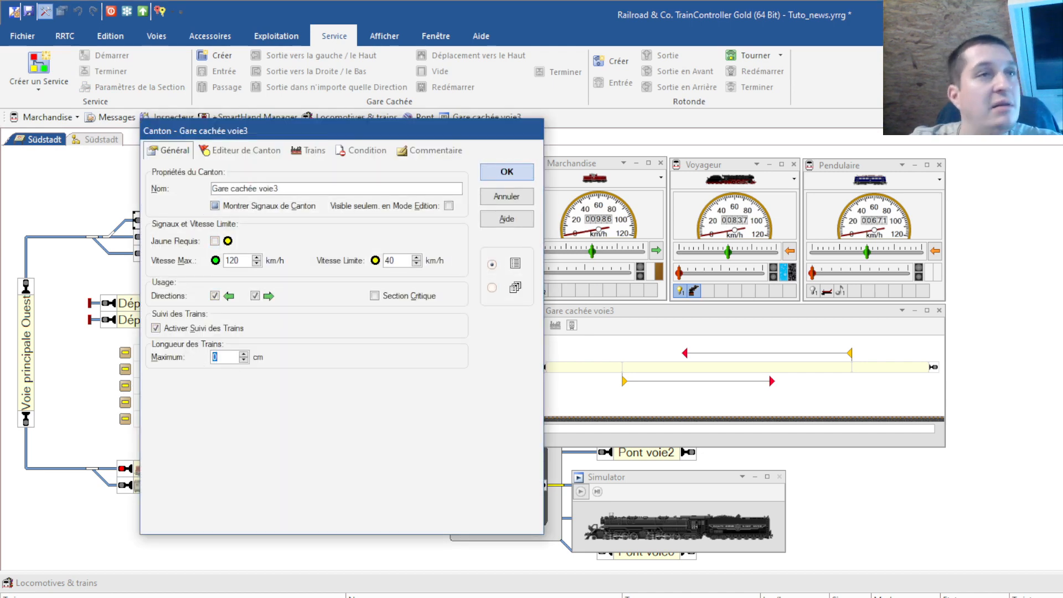
pyautogui.write('160')
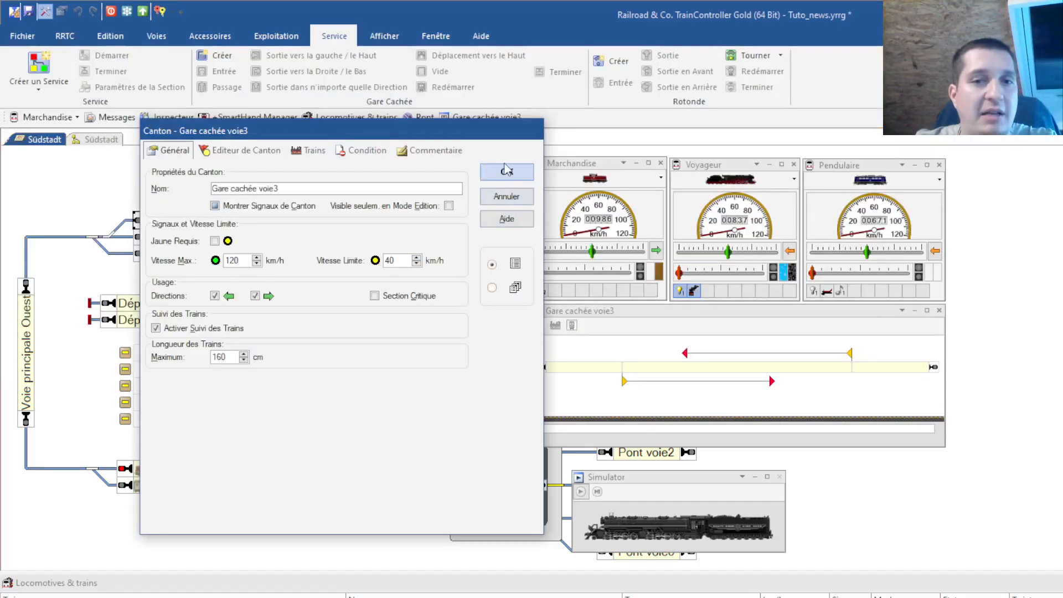
pyautogui.click(506, 176)
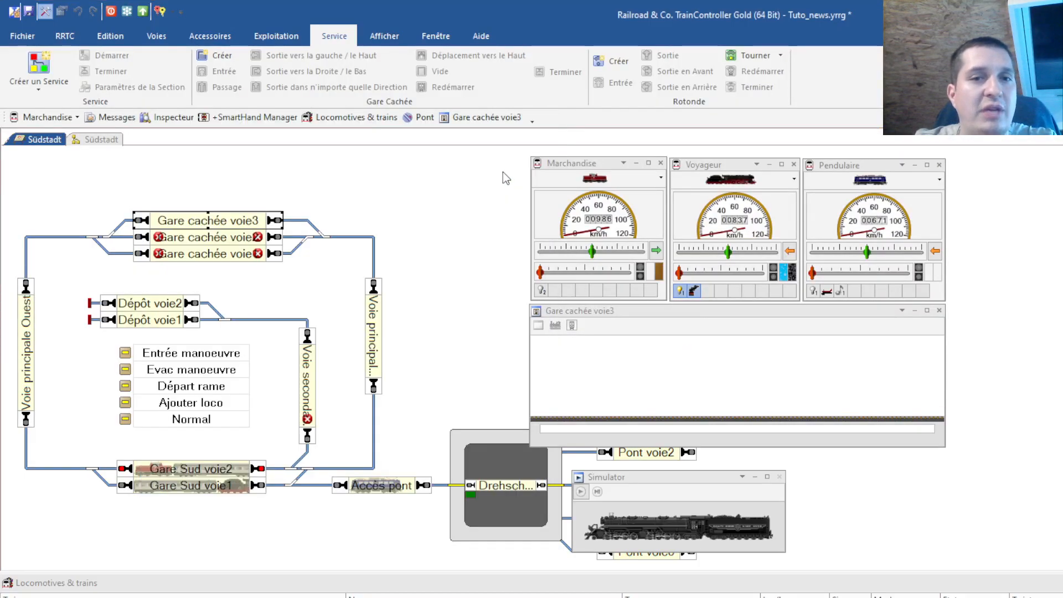
# Check Gare cachée voie3's special markers in the Services view without changing them
pyautogui.click(103, 140)
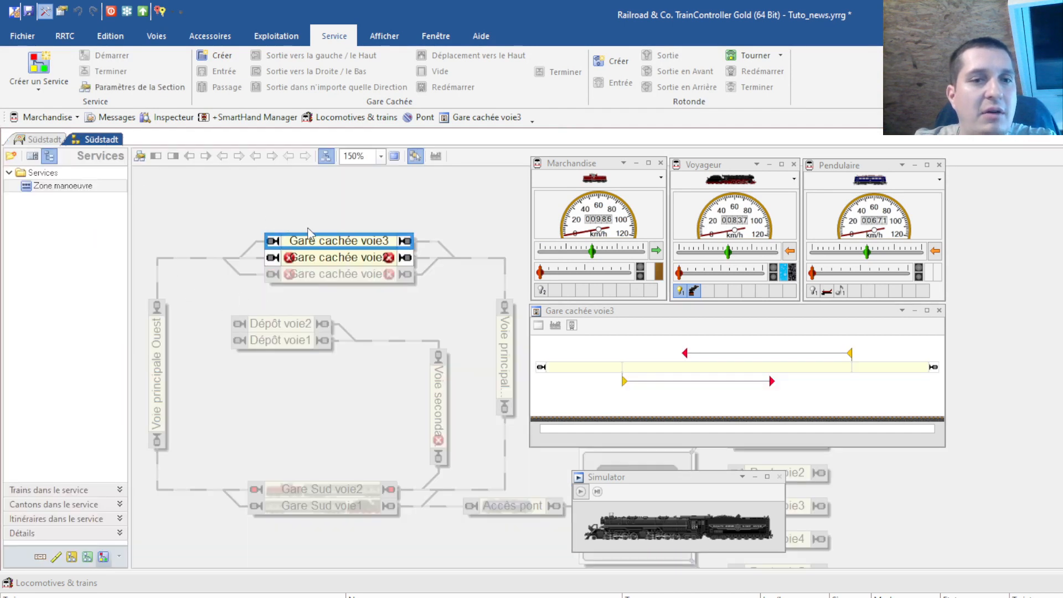
pyautogui.doubleClick(314, 244)
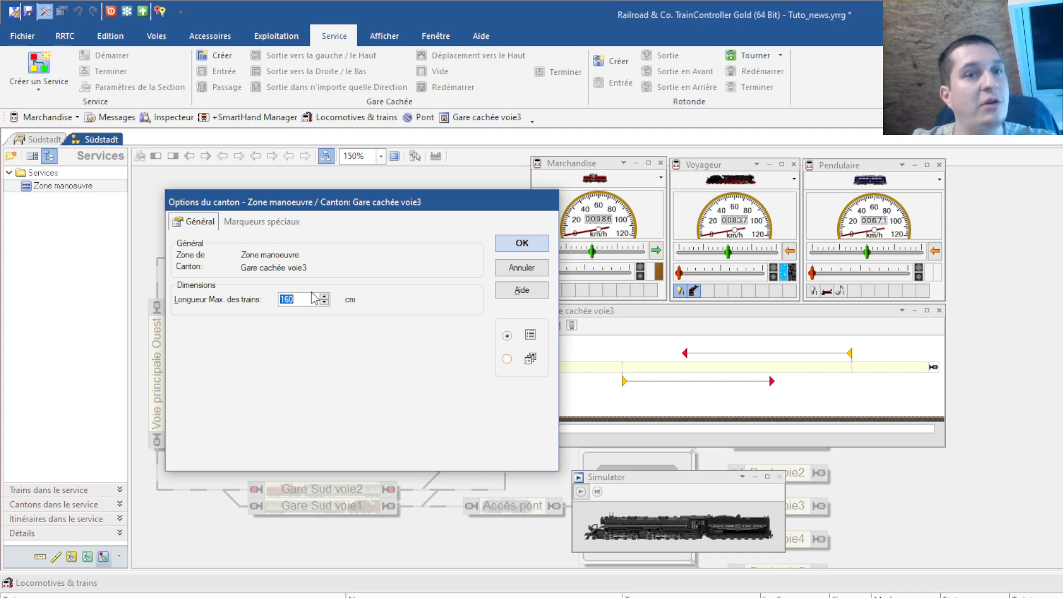
pyautogui.click(263, 224)
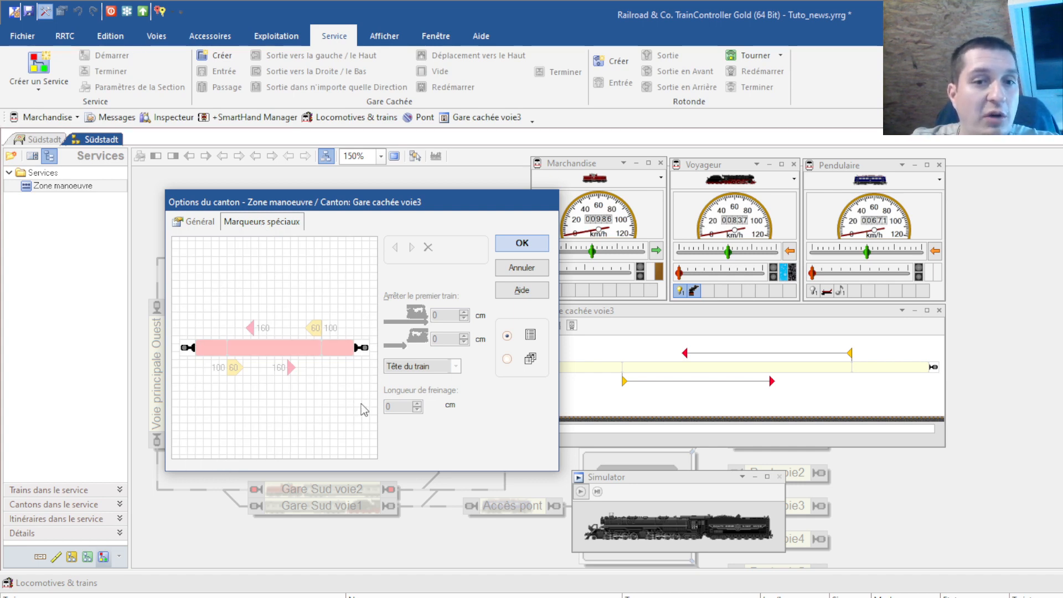
pyautogui.click(519, 268)
# Review the block's markers and stop points on the track layout, then return to Services
pyautogui.click(34, 140)
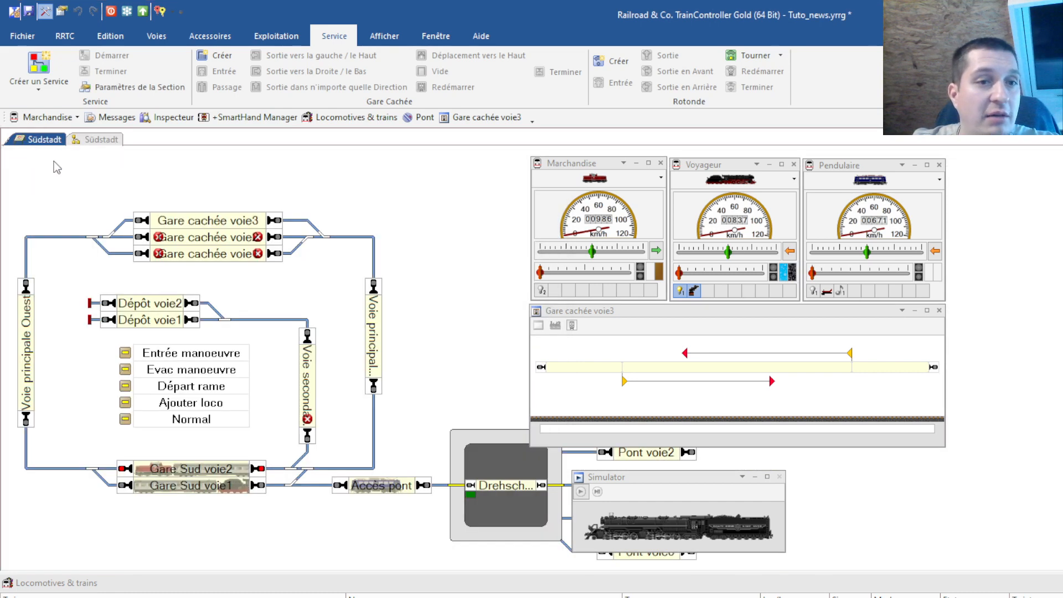
pyautogui.doubleClick(208, 220)
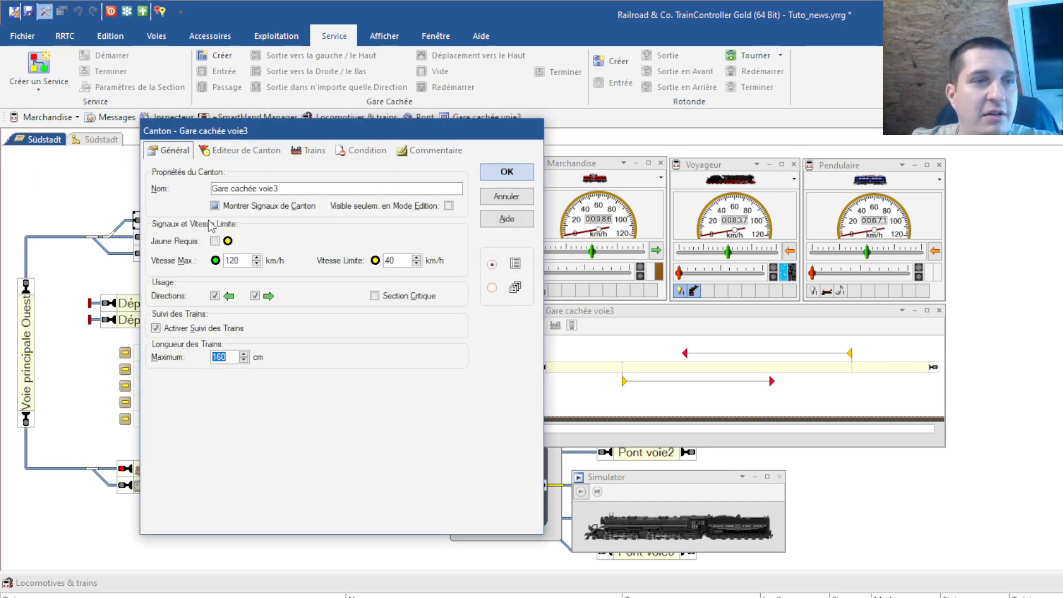
pyautogui.click(252, 151)
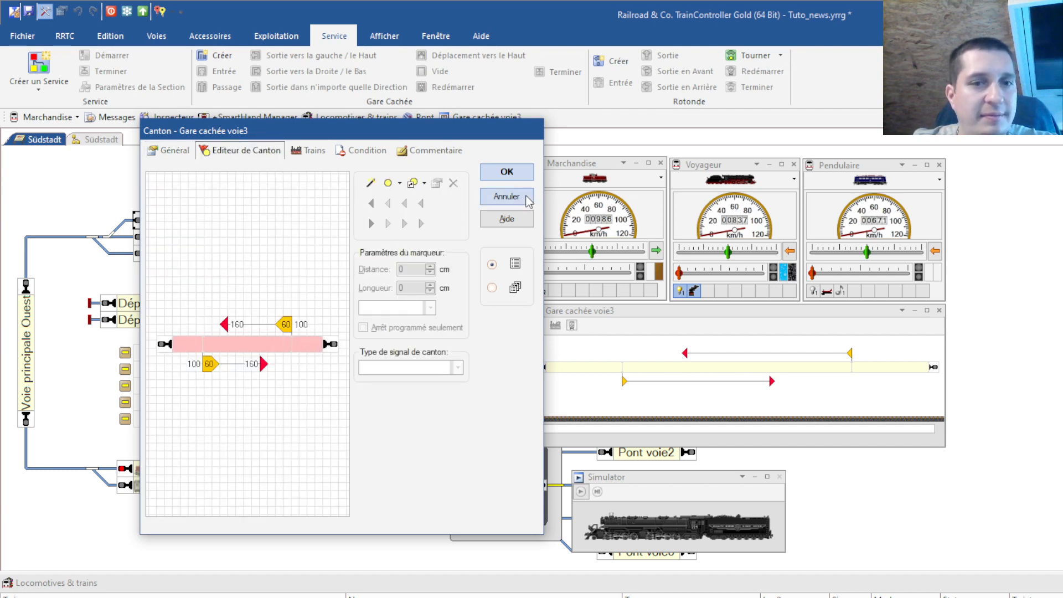
pyautogui.click(506, 196)
pyautogui.click(110, 142)
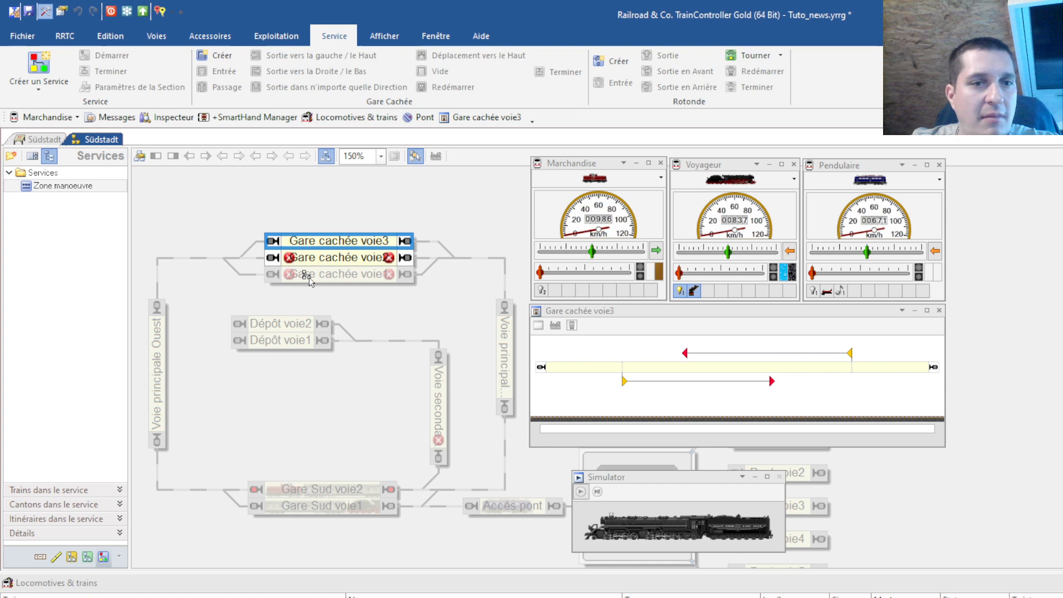
# Add a stop marker at one end: first train 180 cm, following trains 20 cm, braking 50 cm
pyautogui.doubleClick(320, 243)
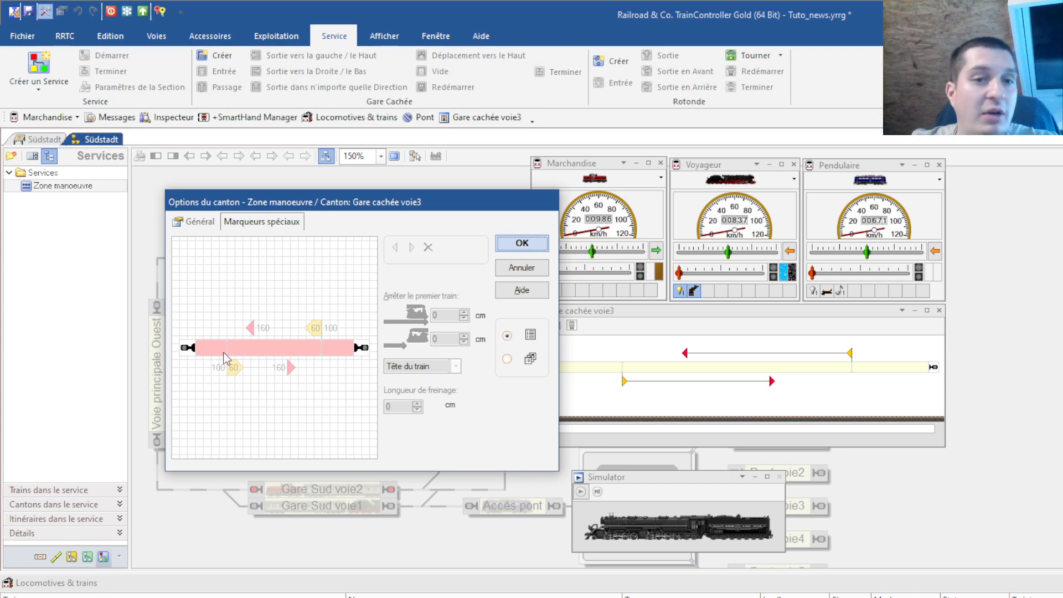
pyautogui.click(334, 350)
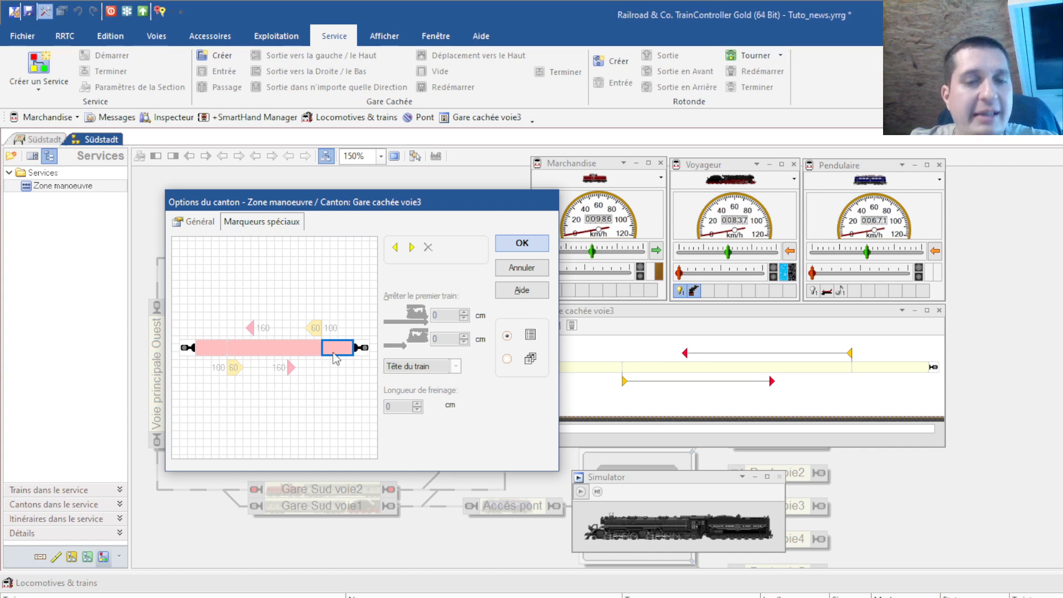
pyautogui.click(396, 247)
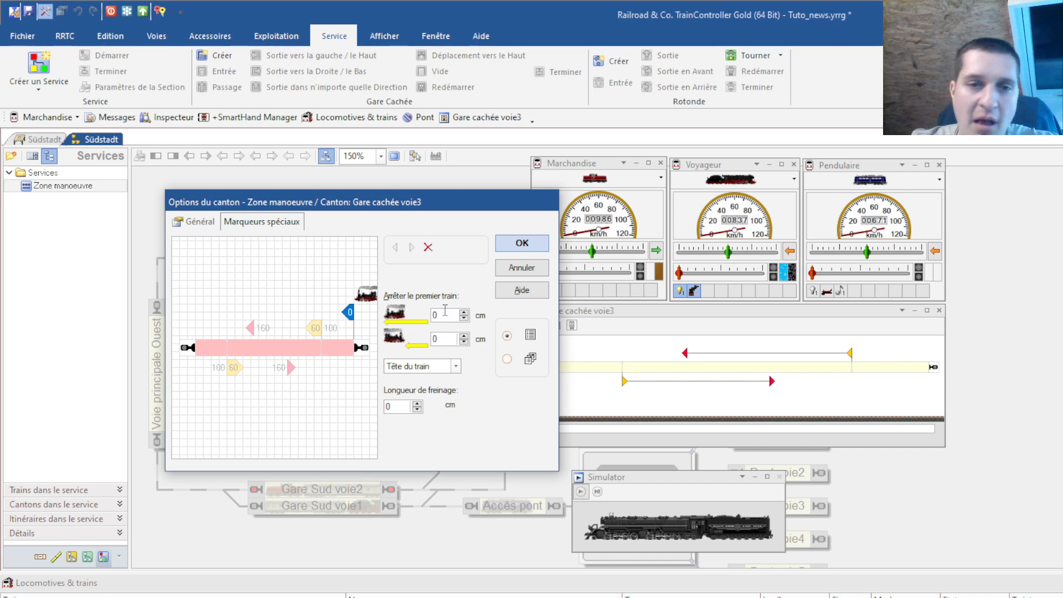
pyautogui.doubleClick(445, 314)
pyautogui.write('180')
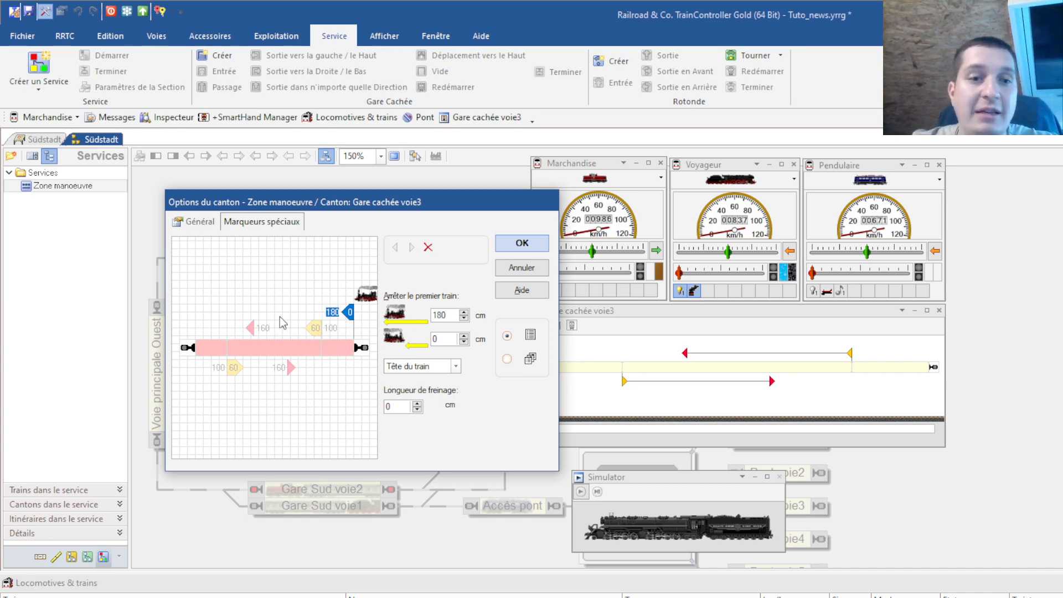
pyautogui.click(319, 342)
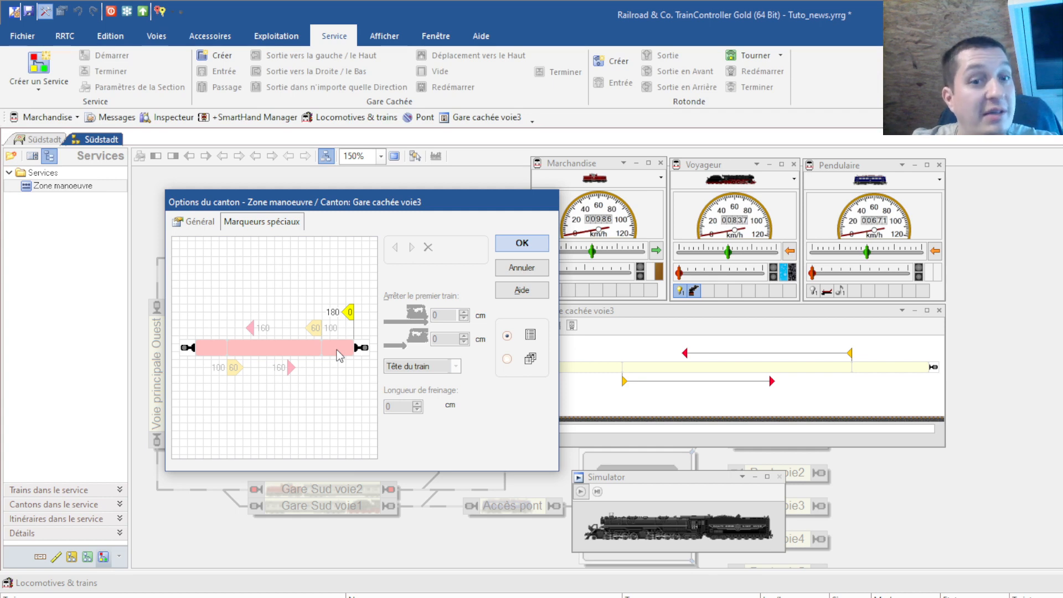
pyautogui.click(347, 314)
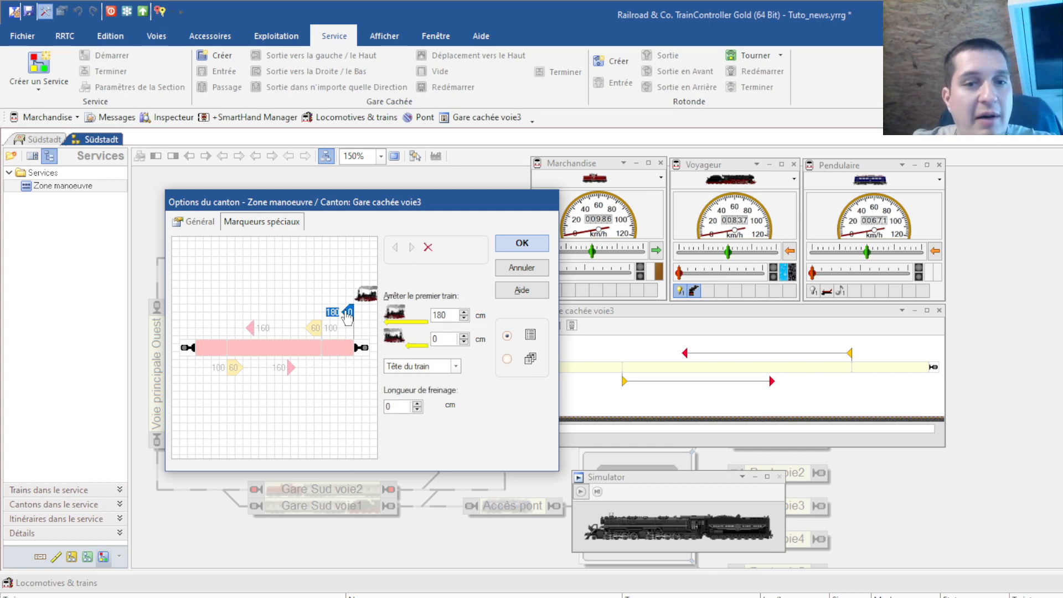
pyautogui.doubleClick(451, 339)
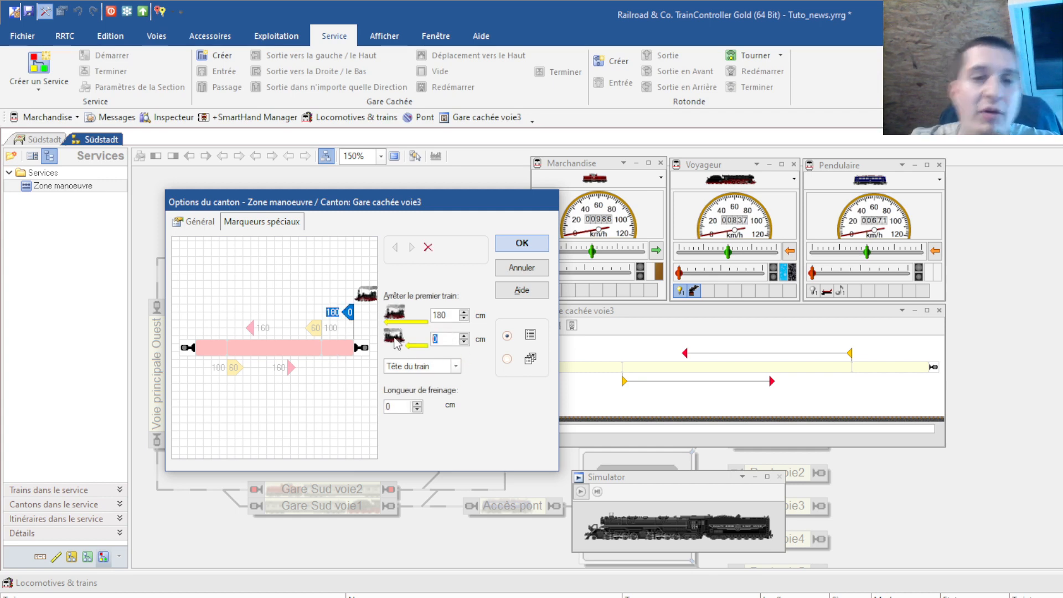
pyautogui.write('20')
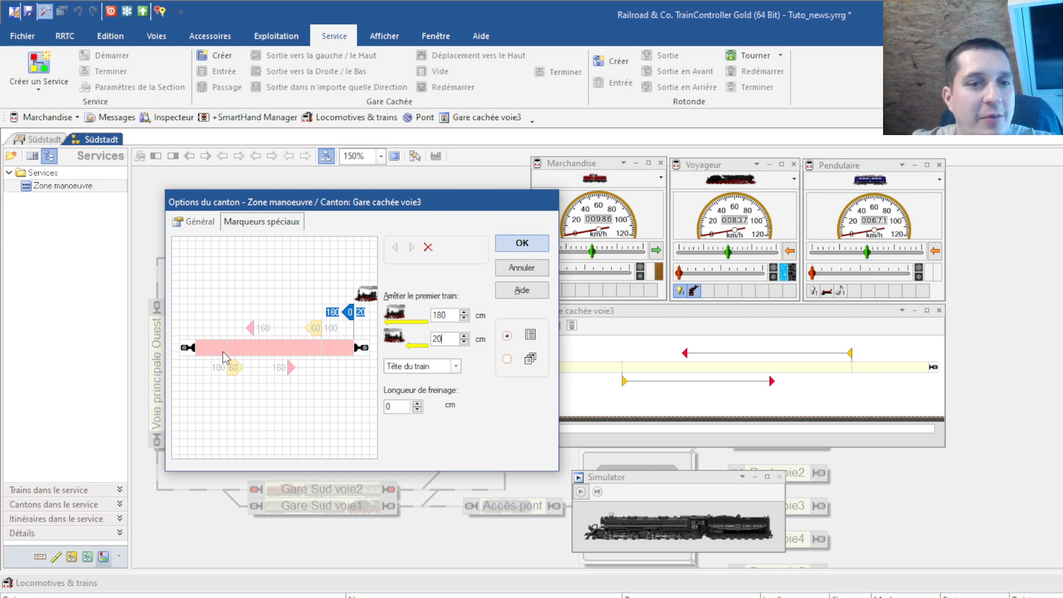
pyautogui.click(455, 367)
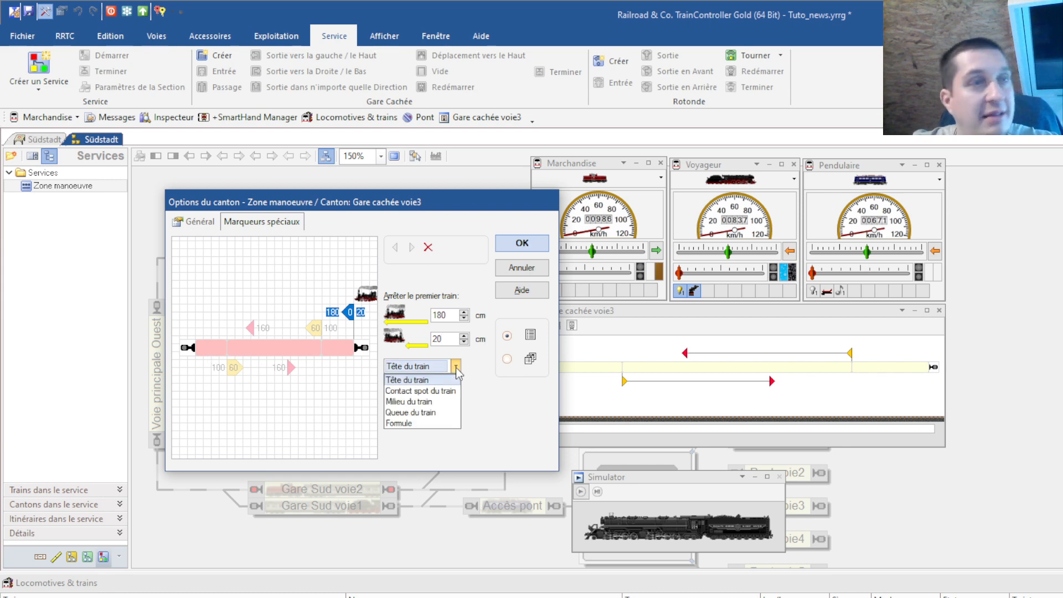
pyautogui.click(456, 368)
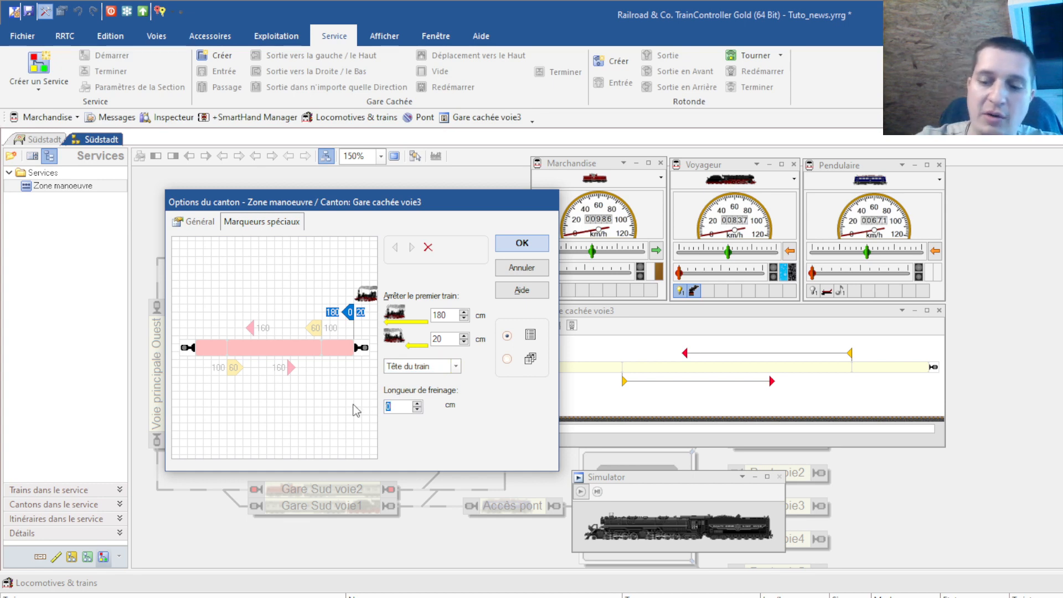
pyautogui.write('50')
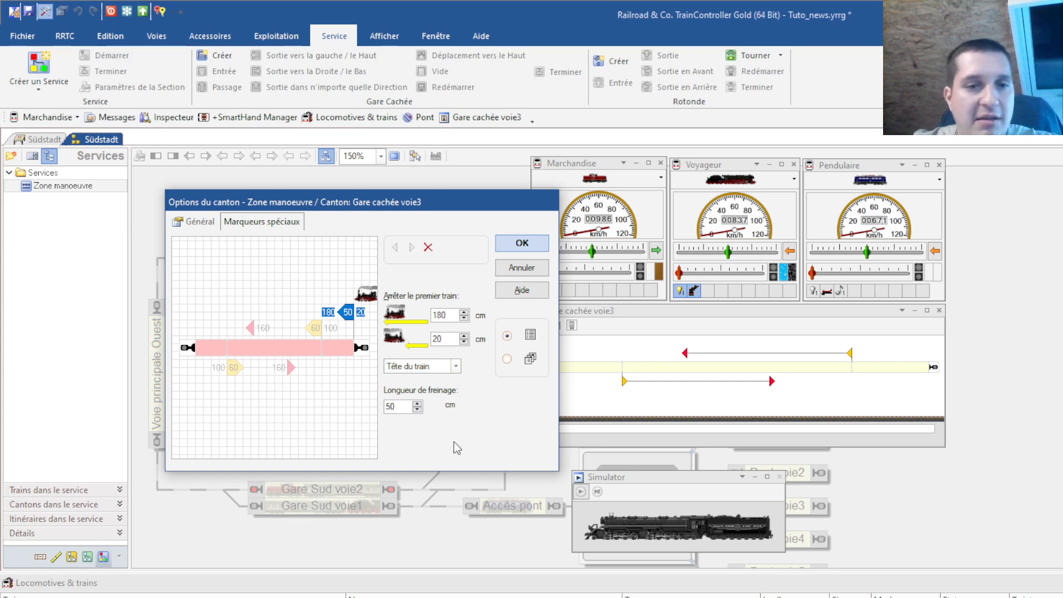
# Add the opposite-direction stop marker with 180 cm, 20 cm and braking length 50 cm
pyautogui.click(310, 351)
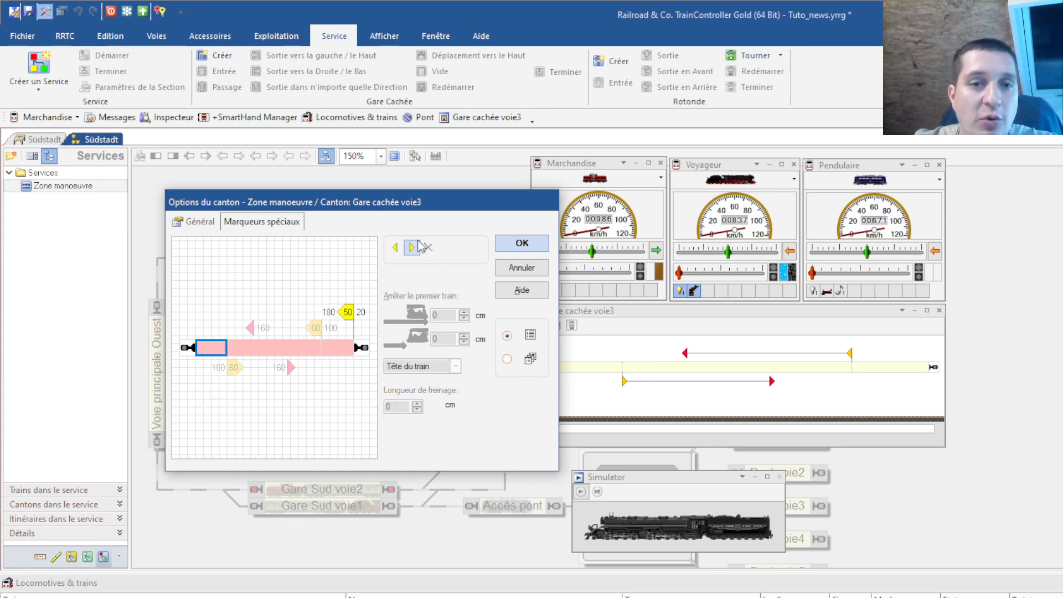
pyautogui.click(437, 314)
pyautogui.write('180')
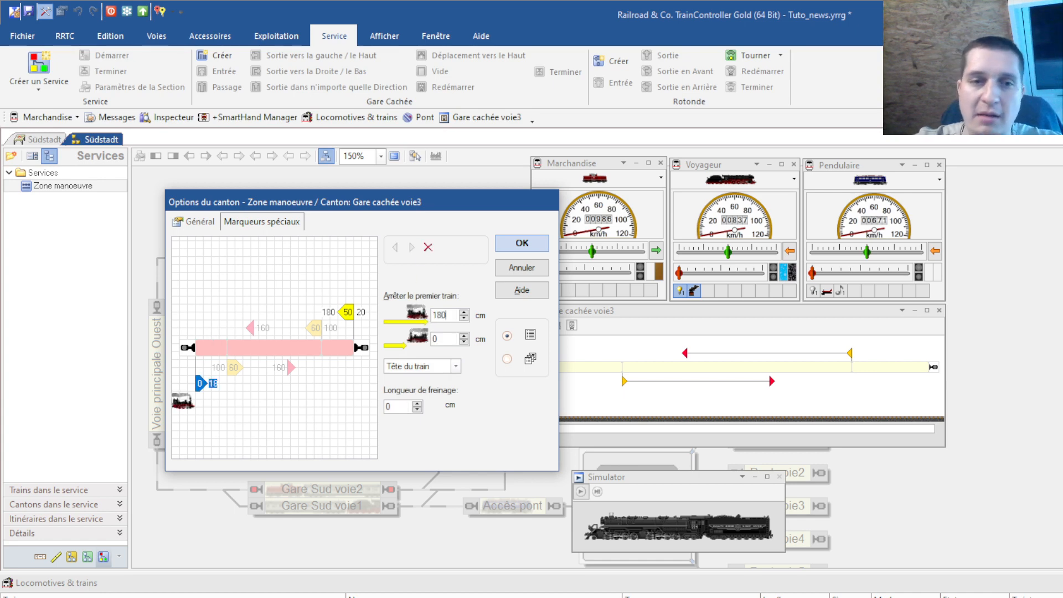
pyautogui.click(445, 335)
pyautogui.write('20')
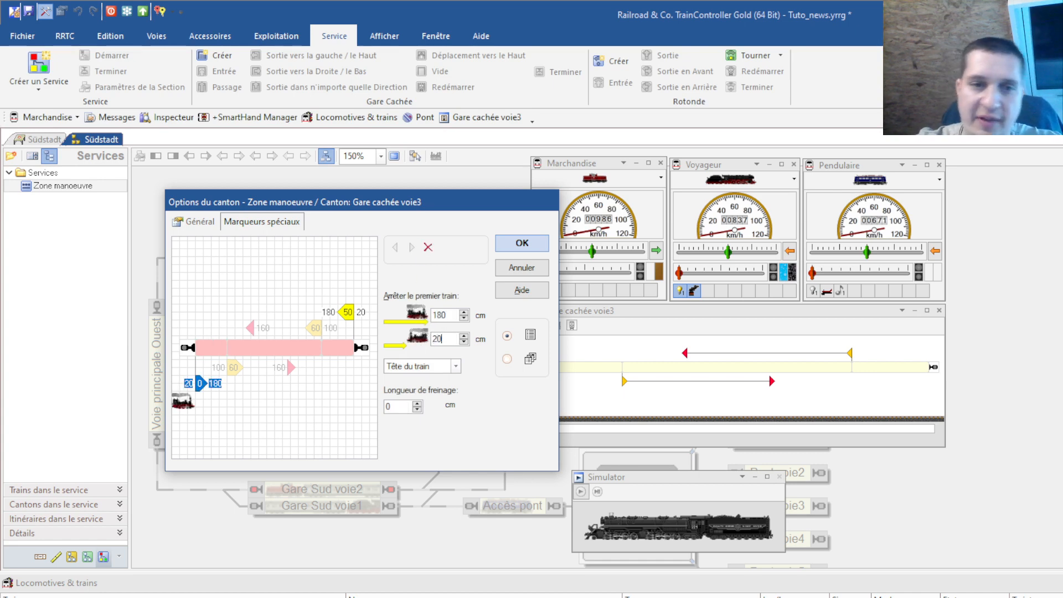
pyautogui.click(395, 407)
pyautogui.write('50')
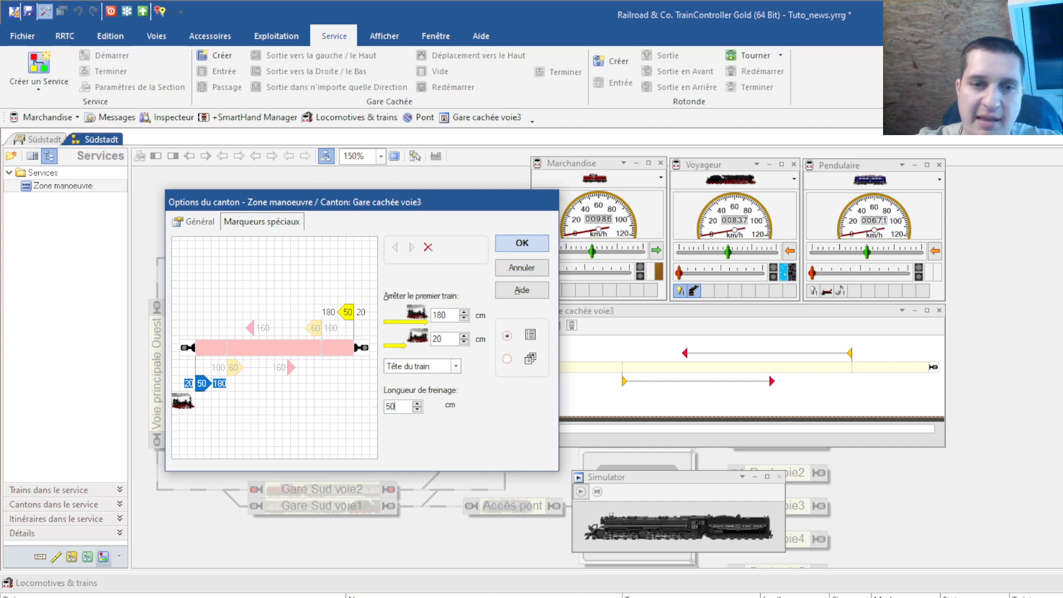
pyautogui.click(505, 244)
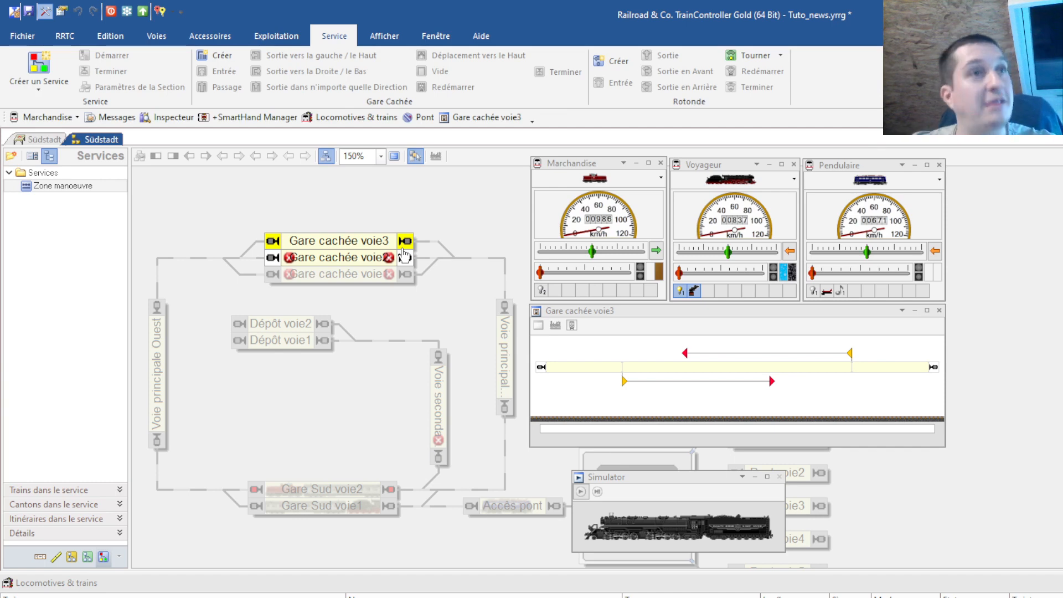
# Disable coupling through train tracking in Zone manoeuvre and set the extra coupling distance to 10
pyautogui.doubleClick(56, 188)
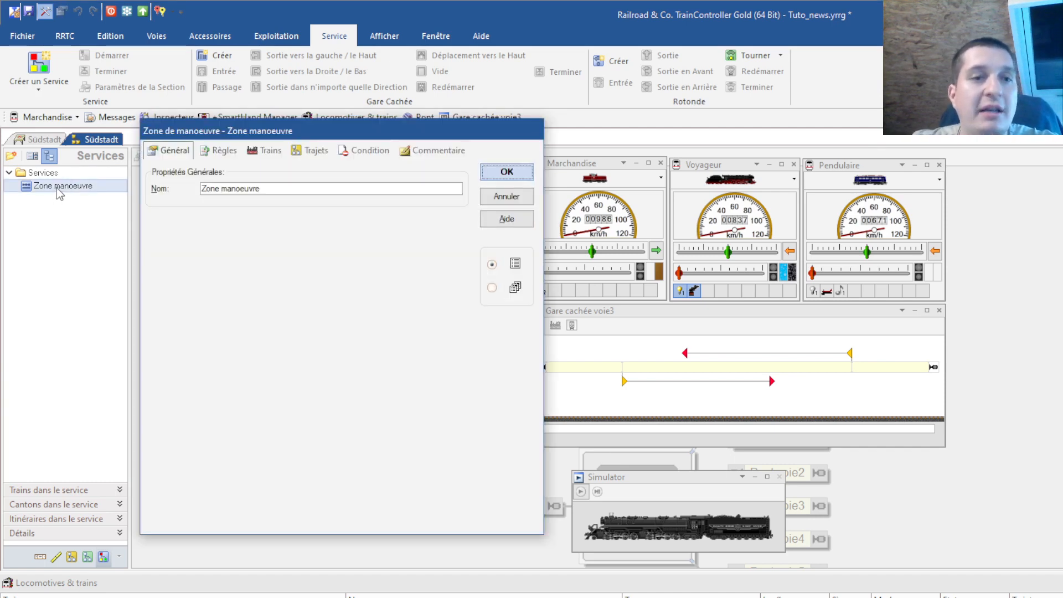
pyautogui.click(213, 153)
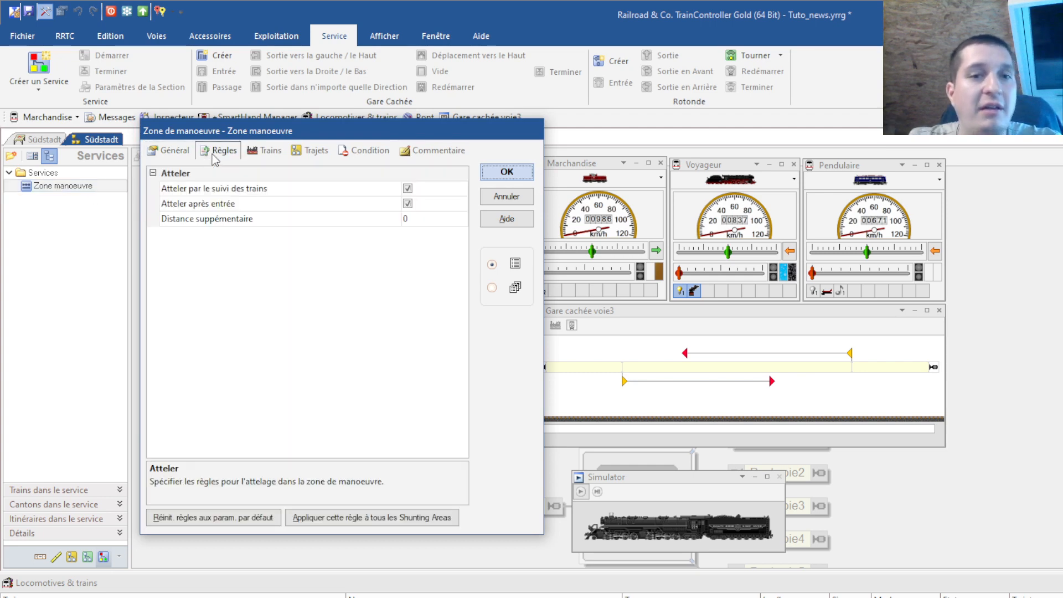
pyautogui.click(407, 189)
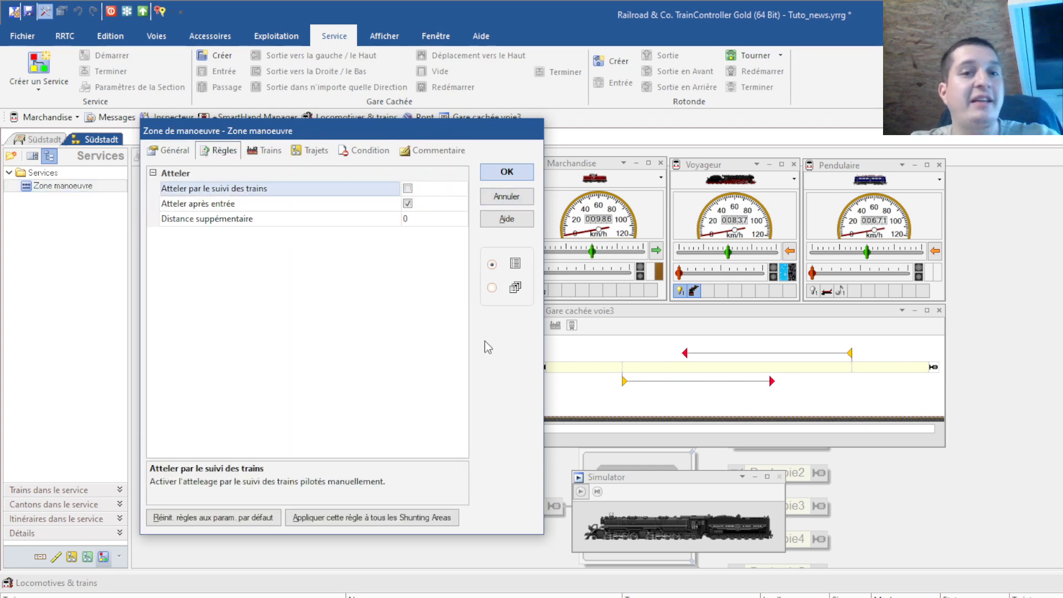
pyautogui.click(209, 205)
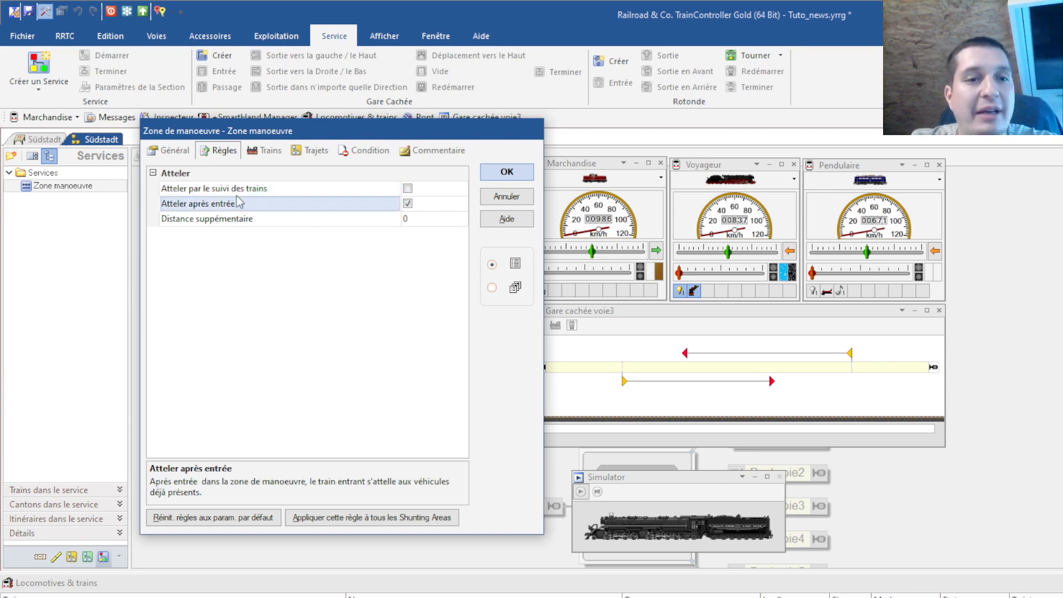
pyautogui.click(402, 220)
pyautogui.write('10')
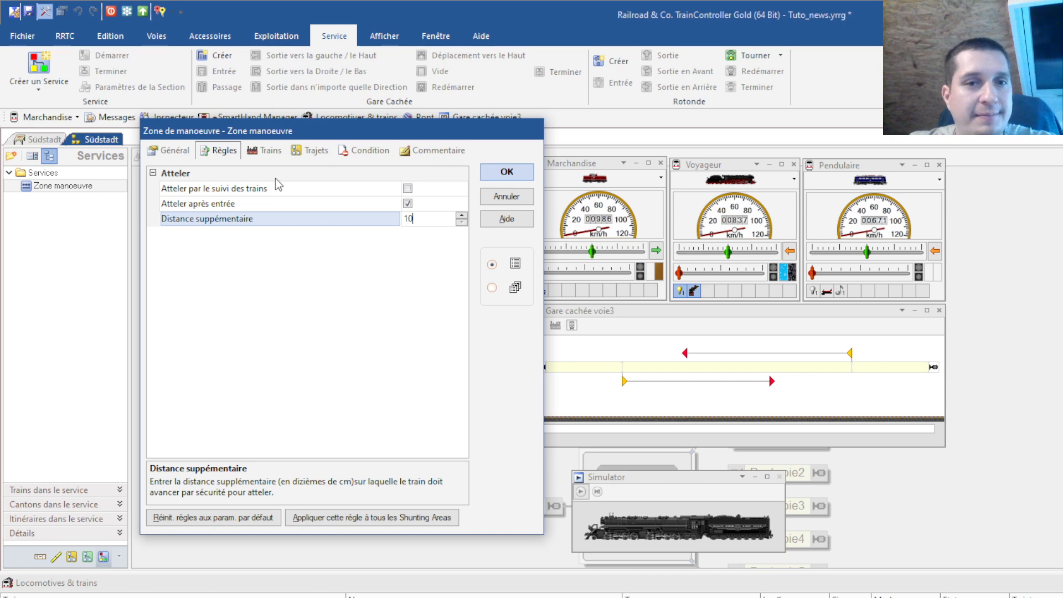
pyautogui.click(261, 151)
pyautogui.click(310, 150)
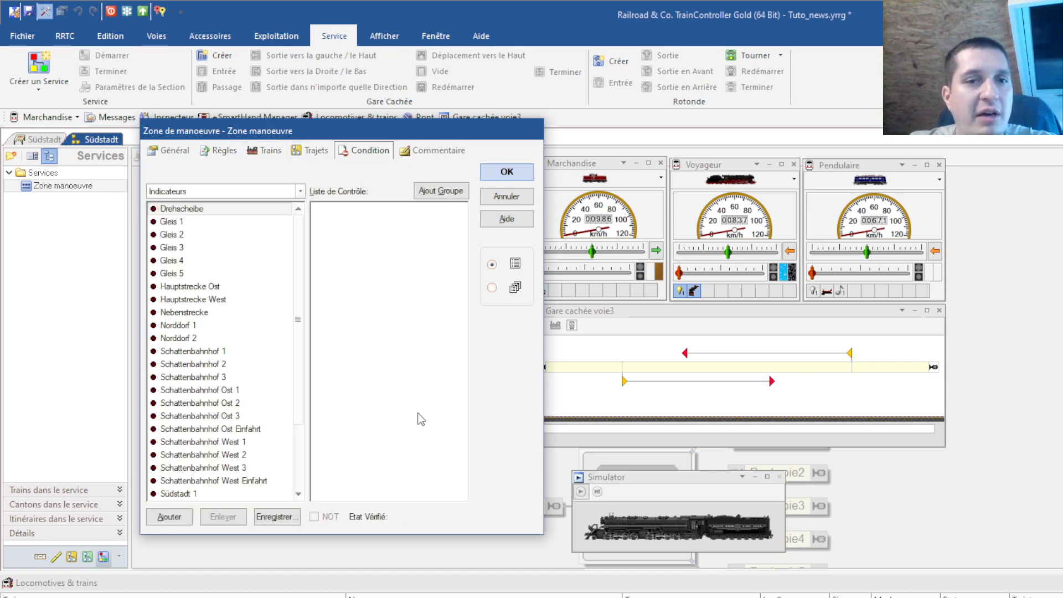
pyautogui.click(507, 171)
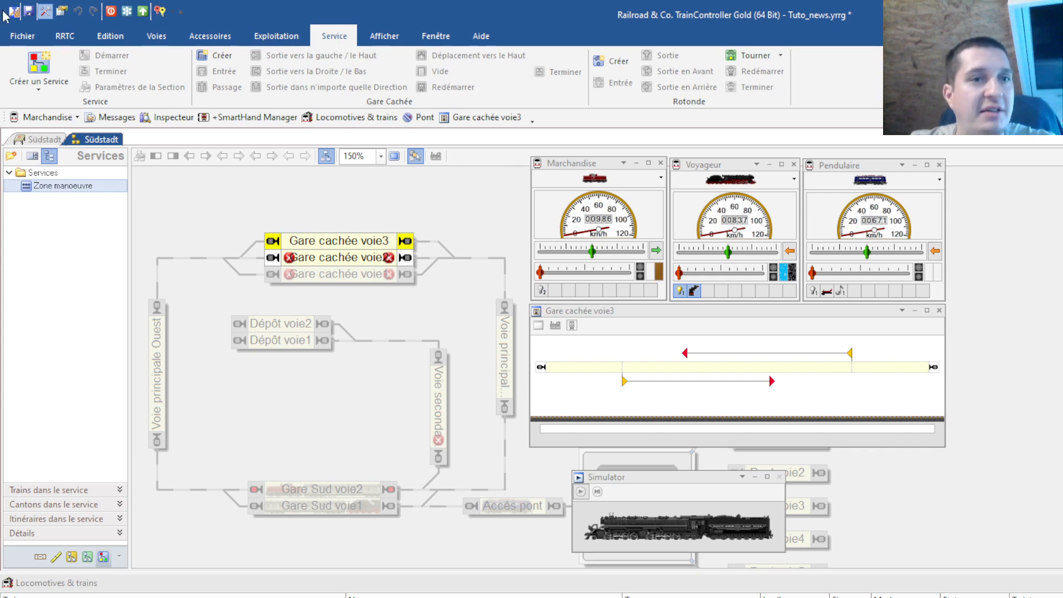
# Save the project, run the simulator in operation mode, then return to edit mode
pyautogui.click(29, 11)
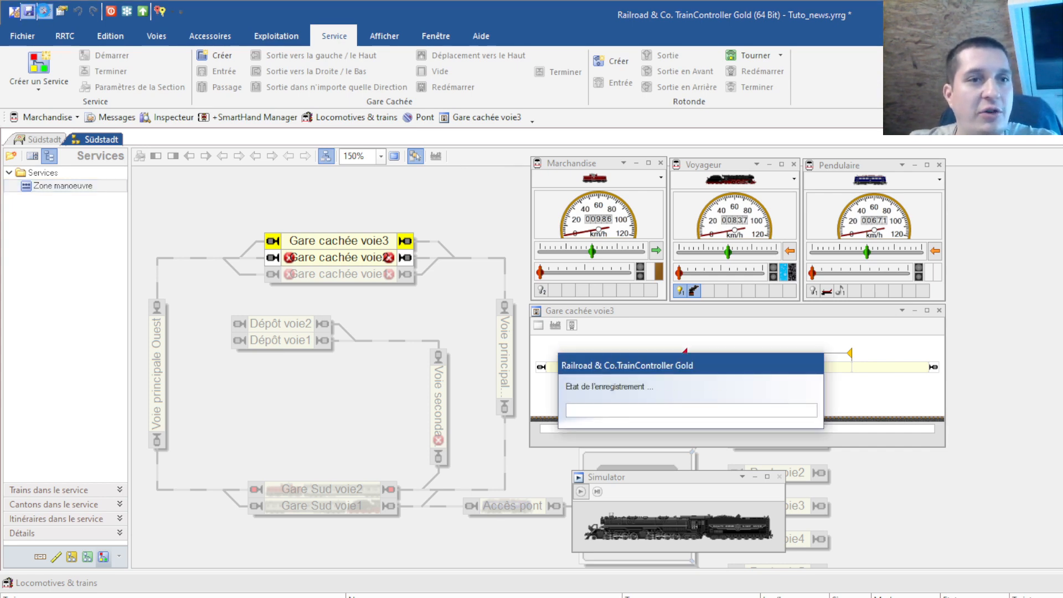
pyautogui.click(46, 12)
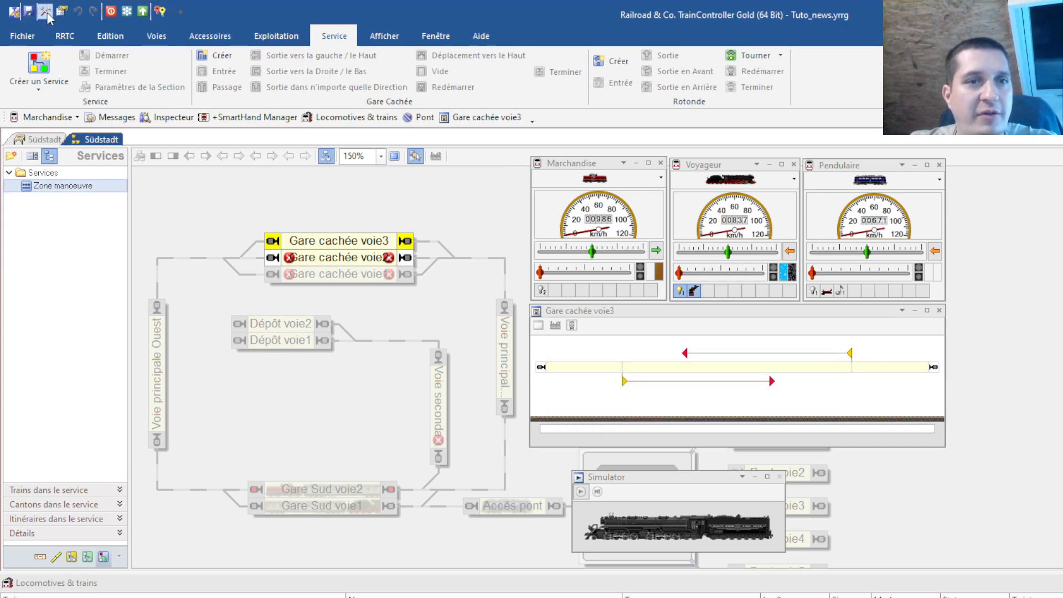
pyautogui.click(581, 492)
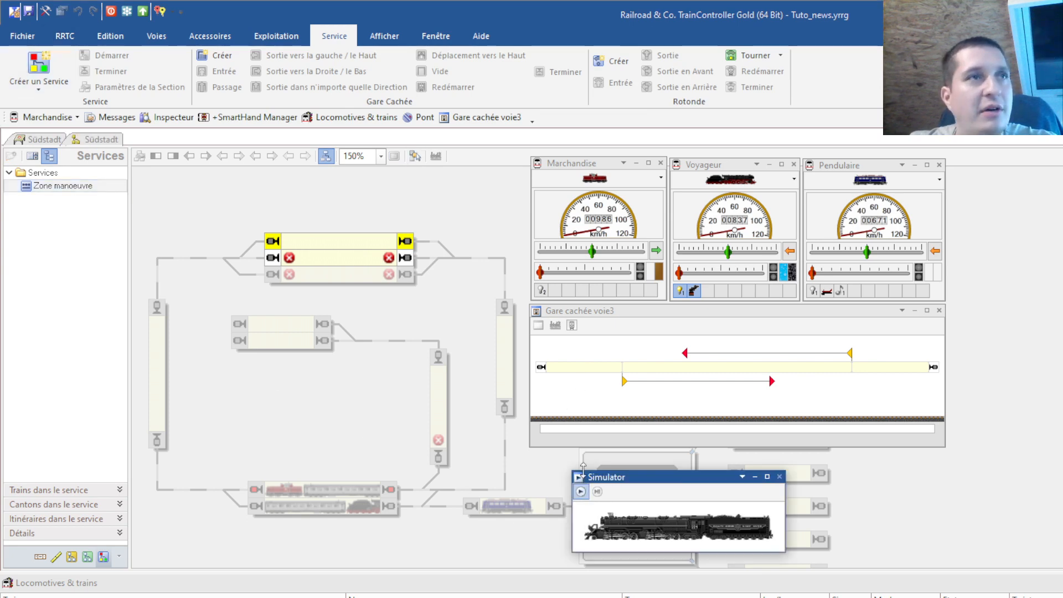
pyautogui.click(276, 36)
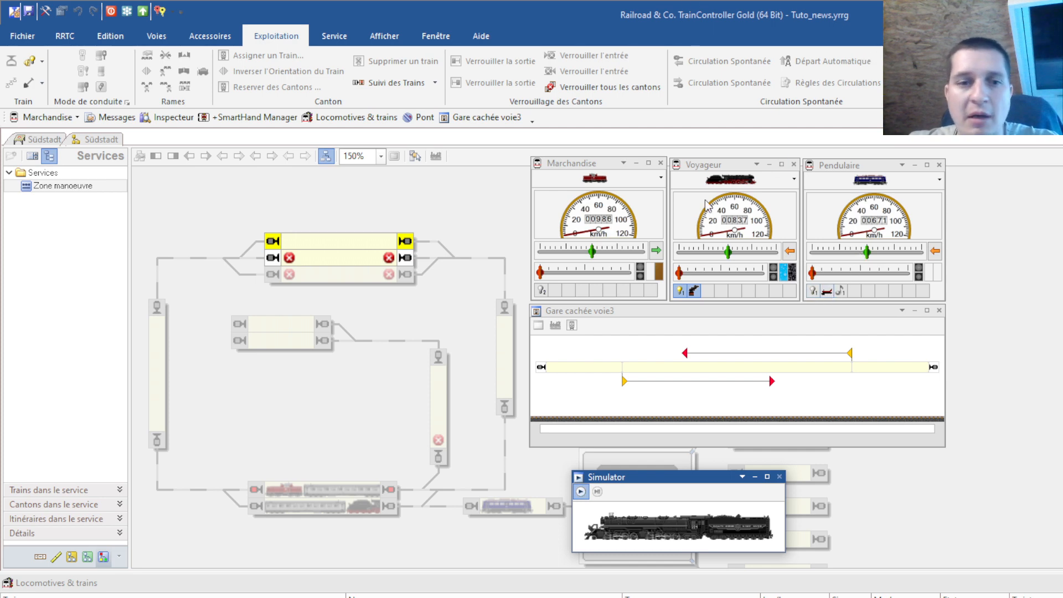
pyautogui.click(45, 11)
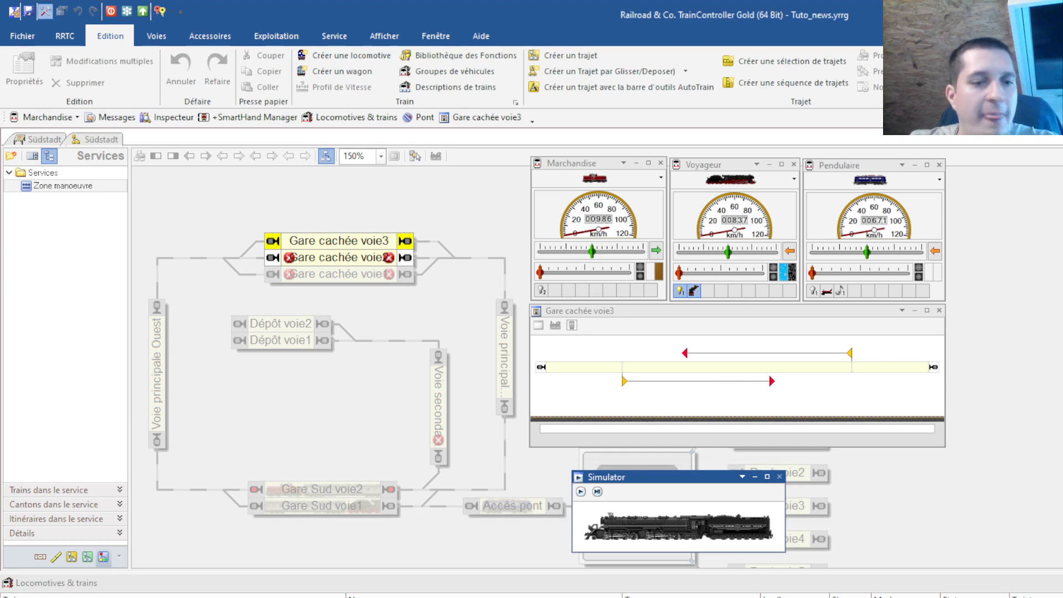
# Review the Voyageur locomotive, passenger car and Voyageur2 wagon properties, then enter operation mode
pyautogui.doubleClick(730, 180)
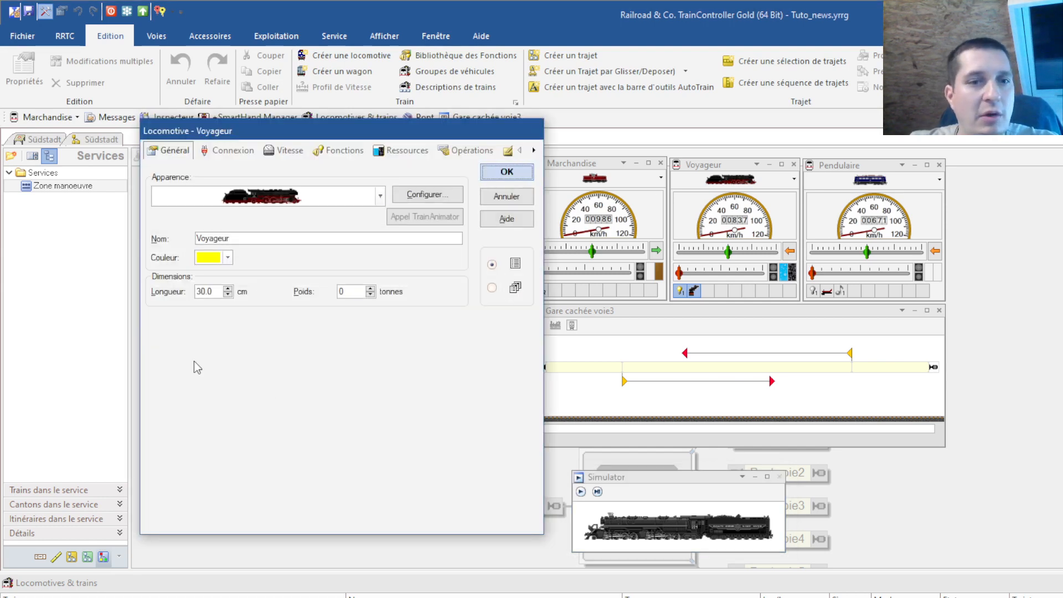
pyautogui.click(498, 176)
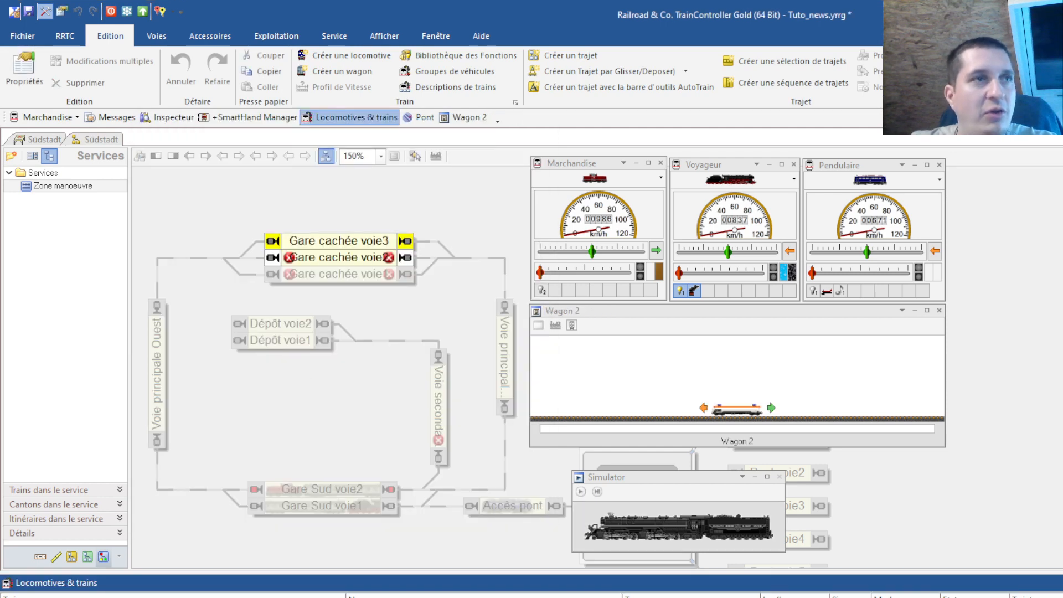
pyautogui.doubleClick(61, 597)
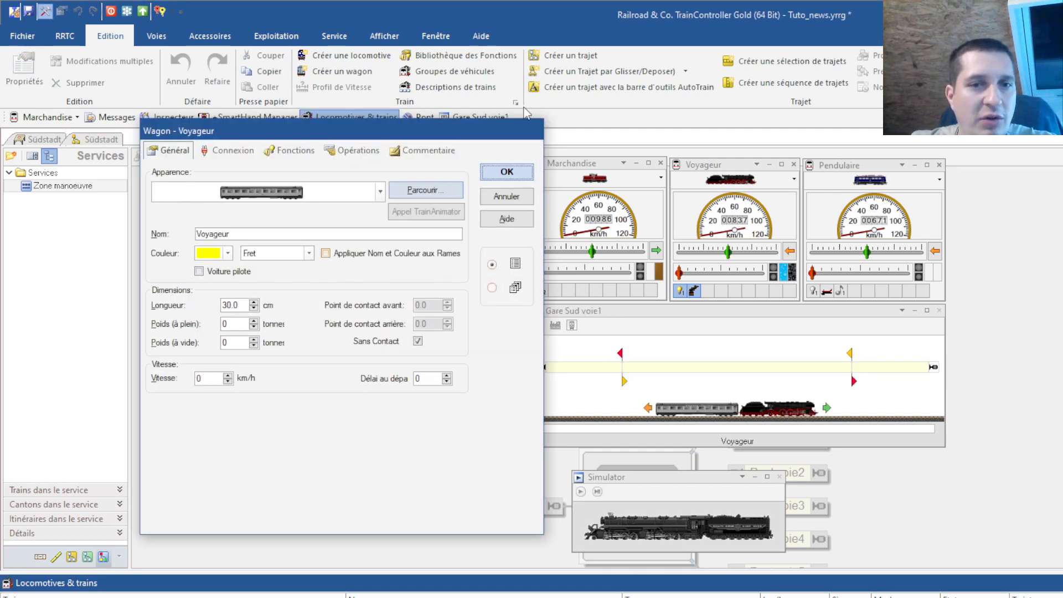
pyautogui.click(516, 168)
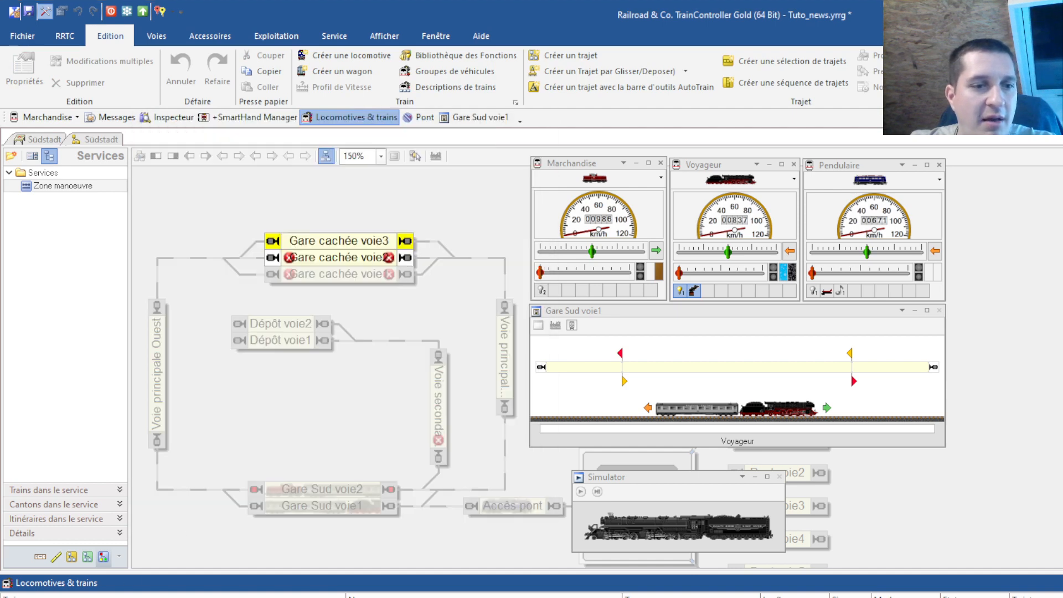
pyautogui.doubleClick(61, 597)
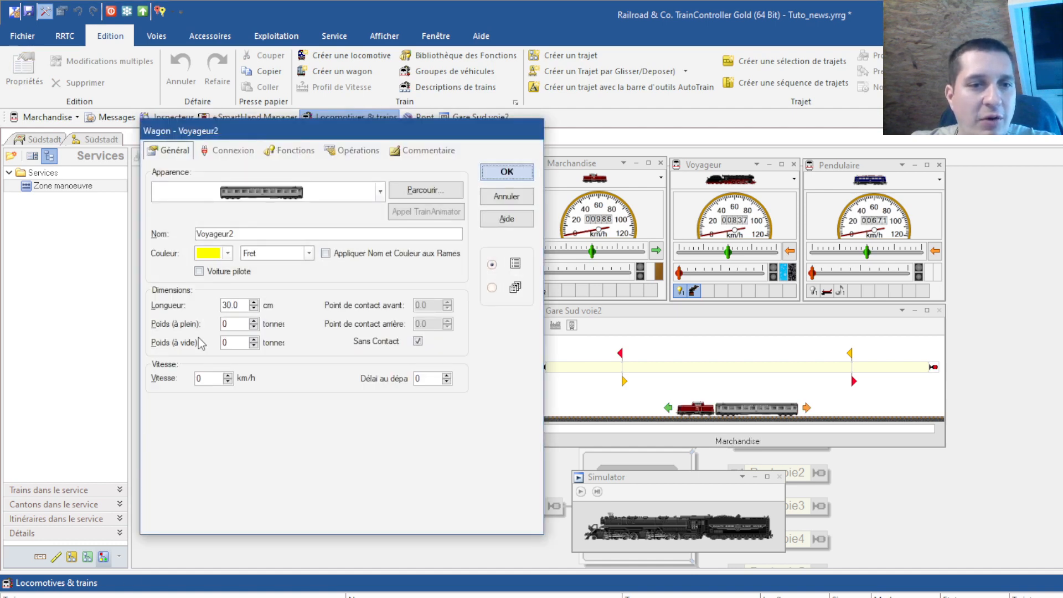
pyautogui.click(498, 175)
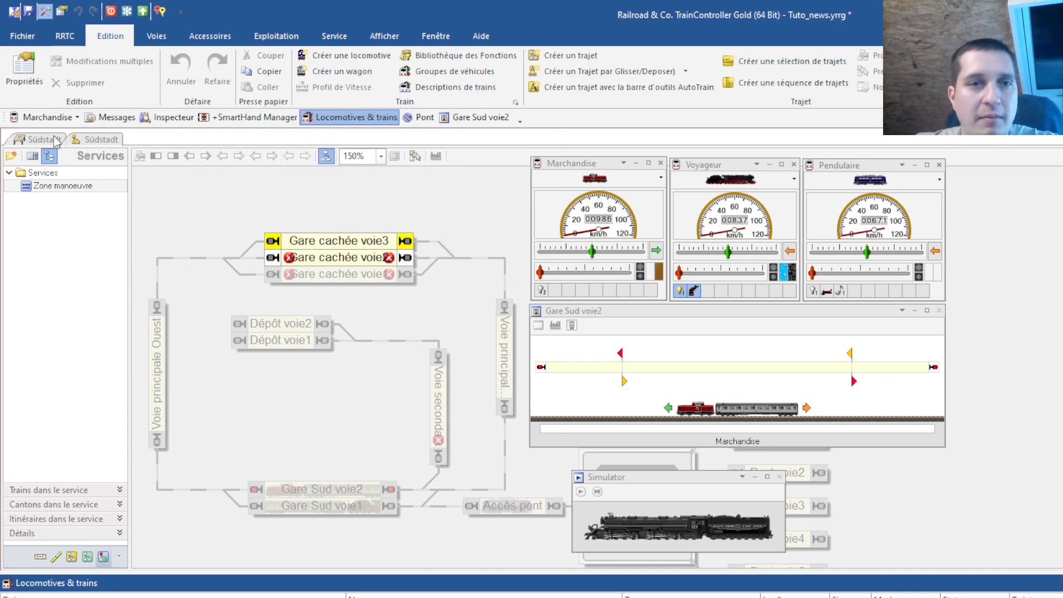
pyautogui.click(45, 11)
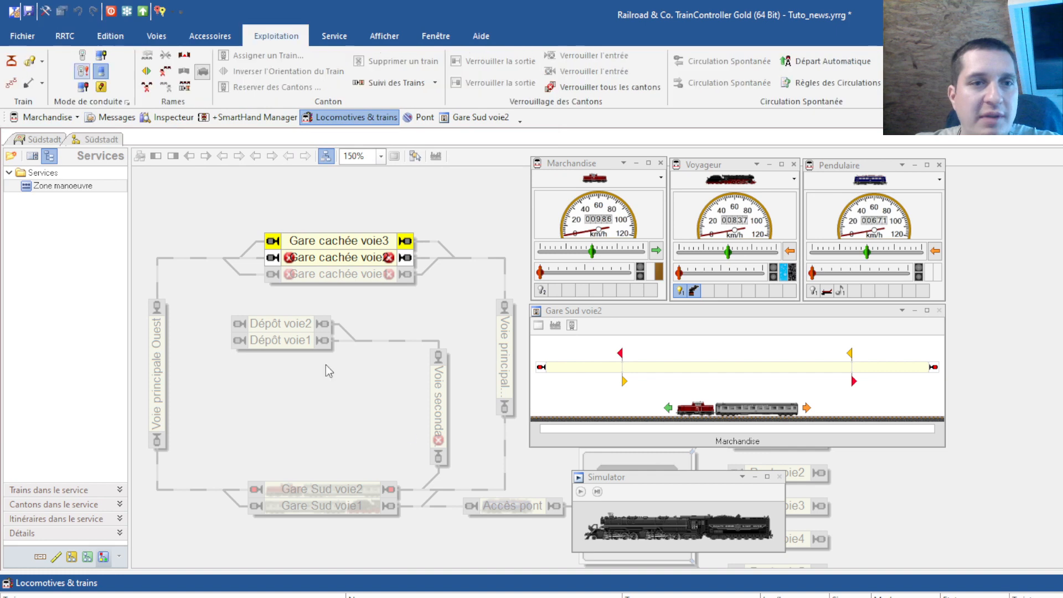
# Start the simulator and send Voyageur by AutoTrain to Gare cachée voie3, moving its stop point earlier
pyautogui.click(580, 492)
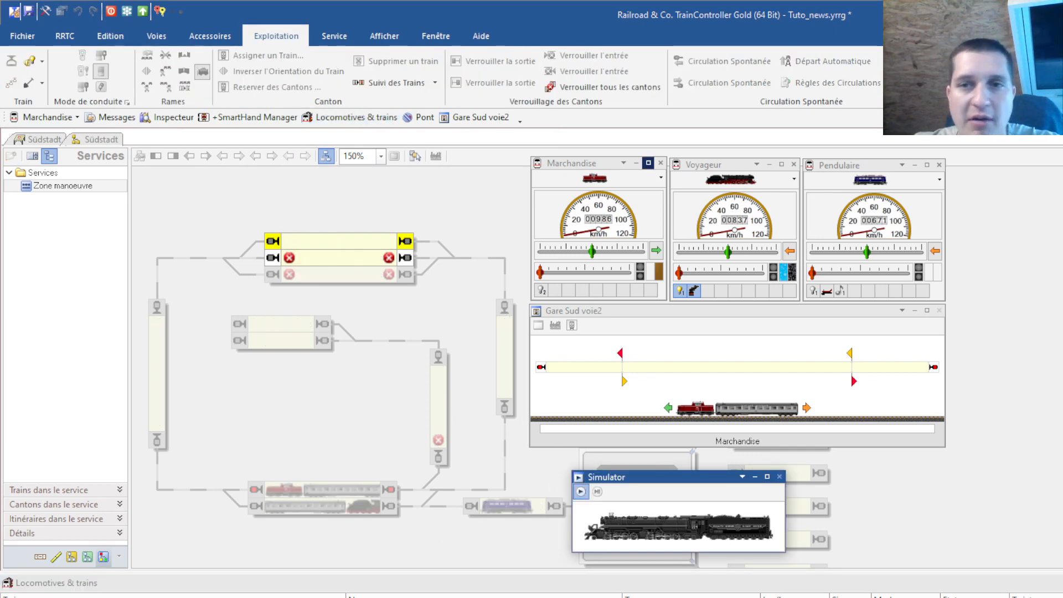
pyautogui.moveTo(365, 507); pyautogui.dragTo(302, 240)
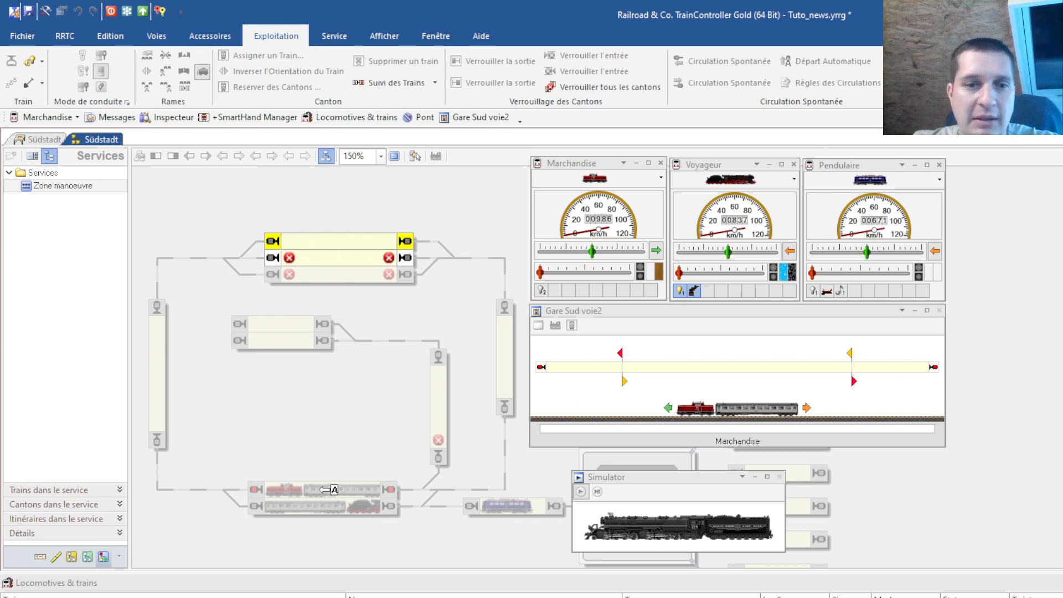
pyautogui.moveTo(346, 504); pyautogui.dragTo(313, 241)
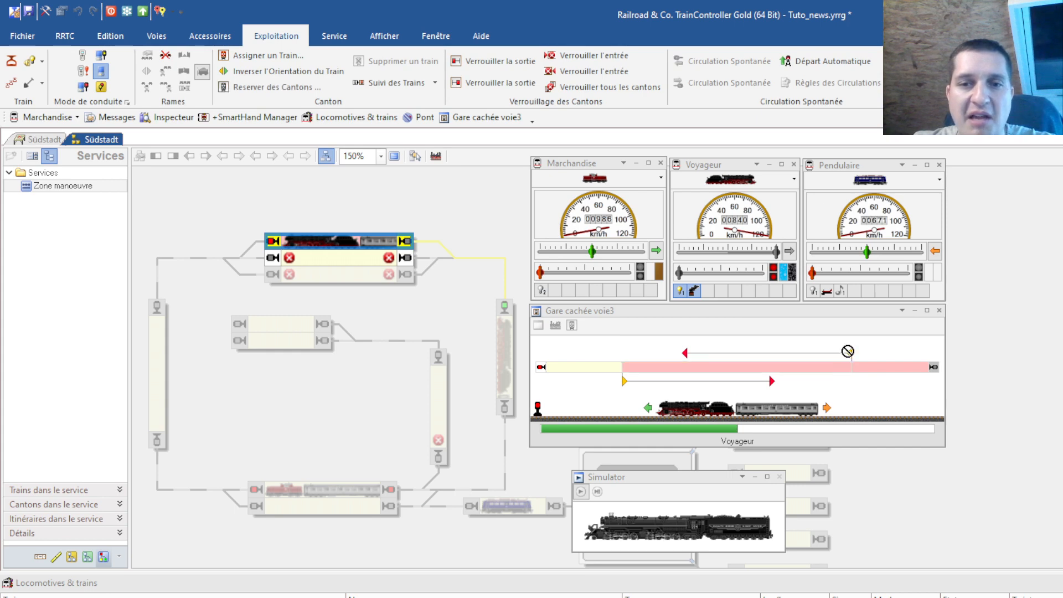
pyautogui.moveTo(848, 351); pyautogui.dragTo(850, 352)
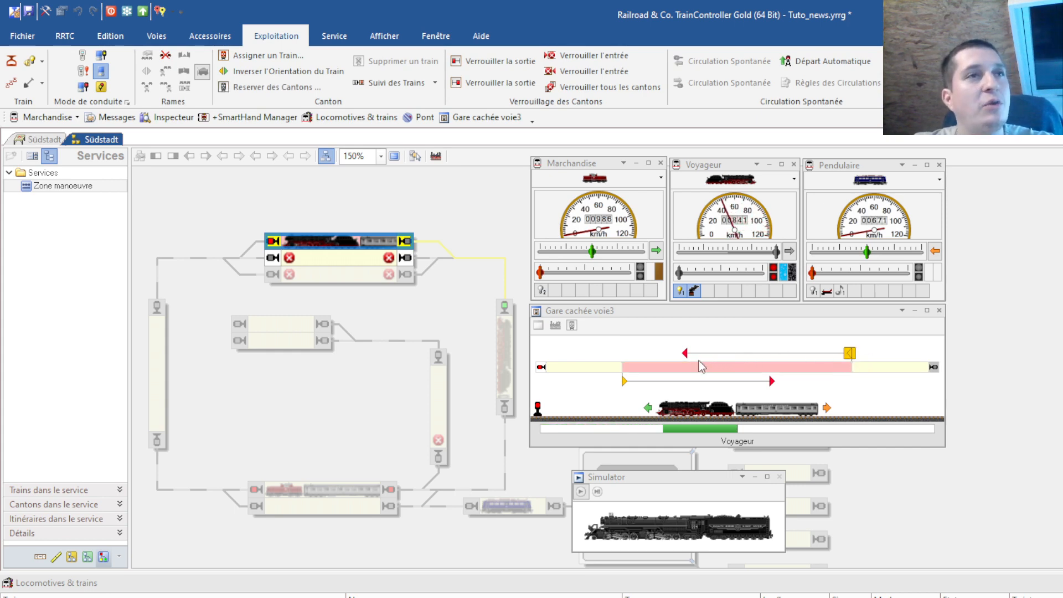
pyautogui.click(917, 343)
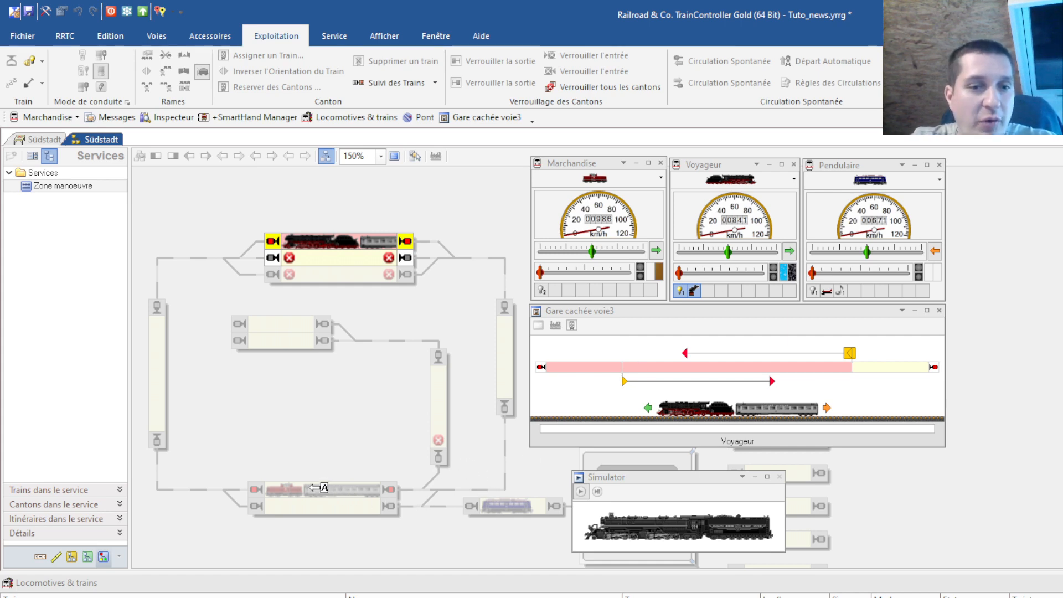
# Send the Marchandise train by AutoTrain onto Gare cachée voie3 behind Voyageur
pyautogui.moveTo(323, 490); pyautogui.dragTo(323, 240)
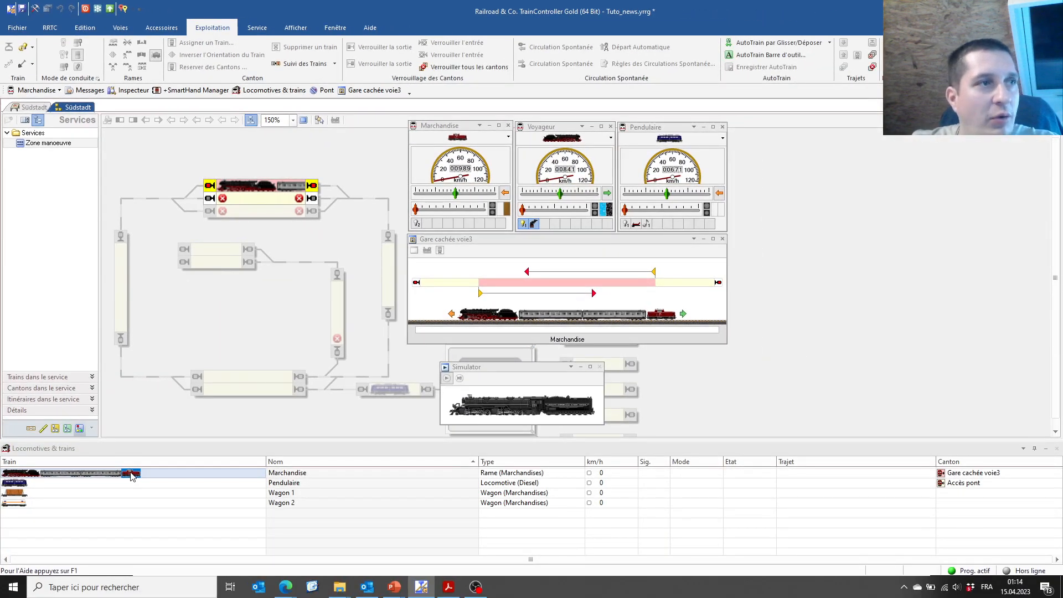
# Split the combined Marchandise train and send its front part by AutoTrain to Gare Sud voie2
pyautogui.click(131, 475)
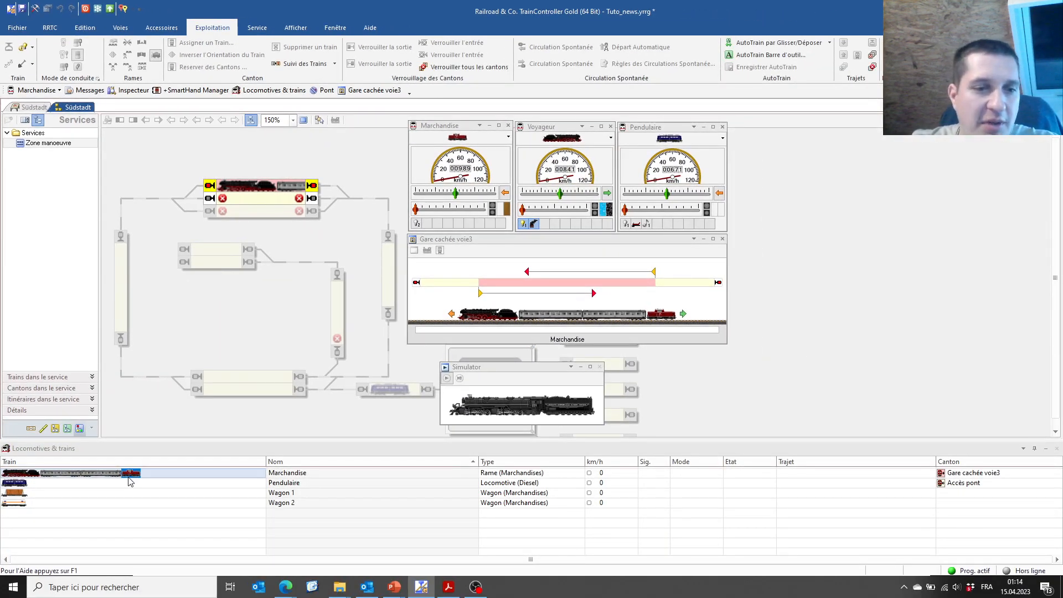
pyautogui.rightClick(130, 478)
pyautogui.moveTo(177, 440)
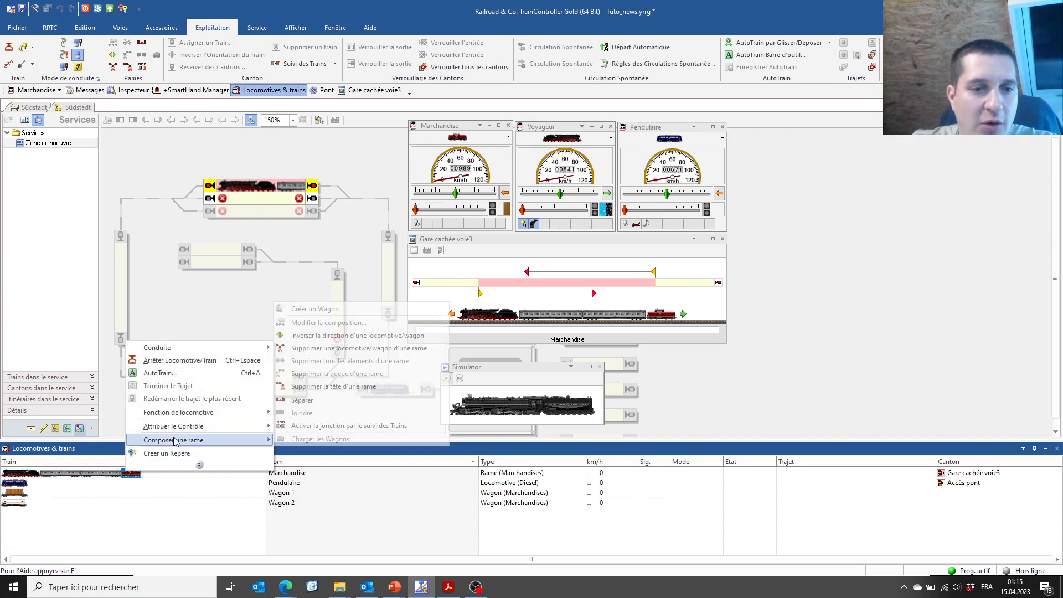
pyautogui.click(310, 401)
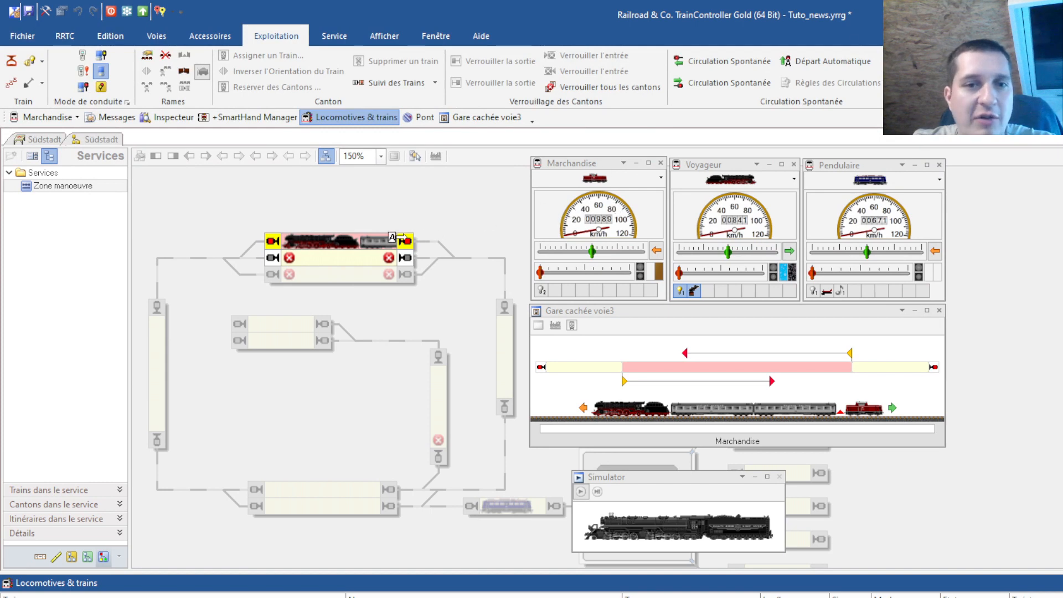
pyautogui.moveTo(392, 238); pyautogui.dragTo(296, 489)
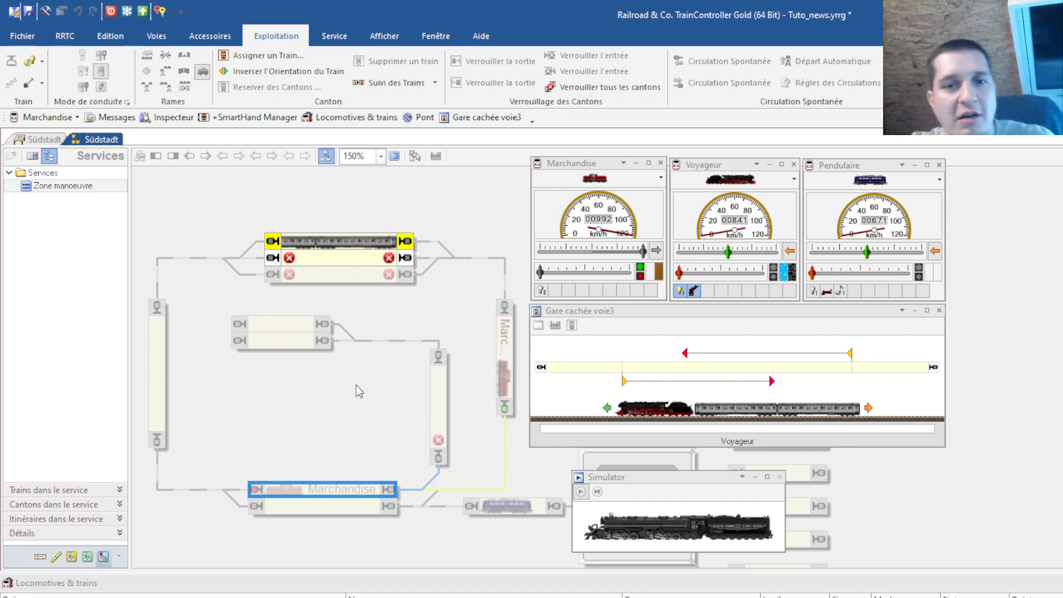
# Drag the Voyageur train from Gare cachée voie3 down to Gare Sud voie1 with AutoTrain
pyautogui.click(337, 242)
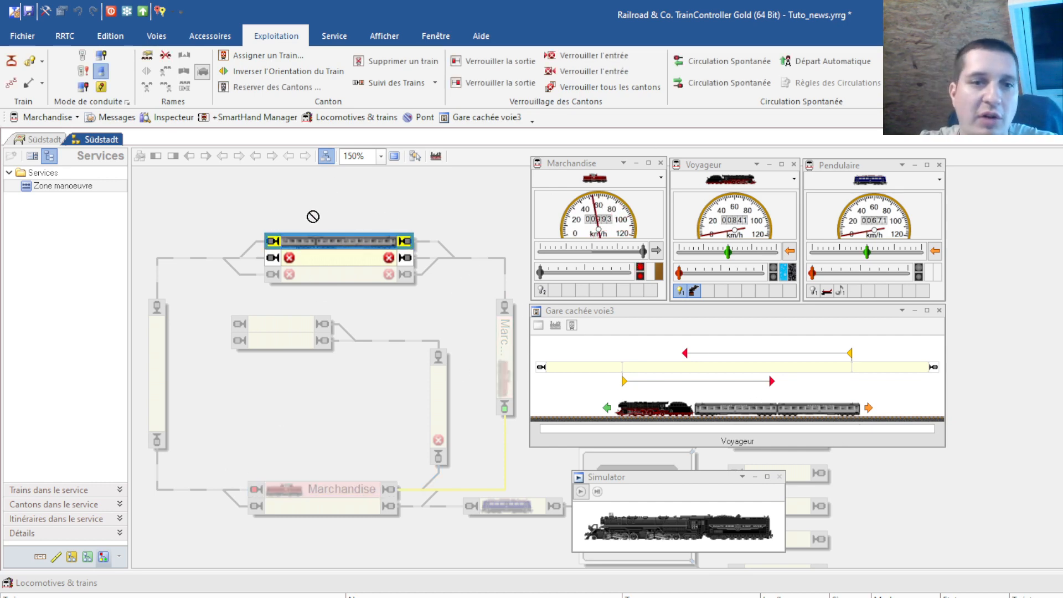
pyautogui.moveTo(299, 244); pyautogui.dragTo(357, 509)
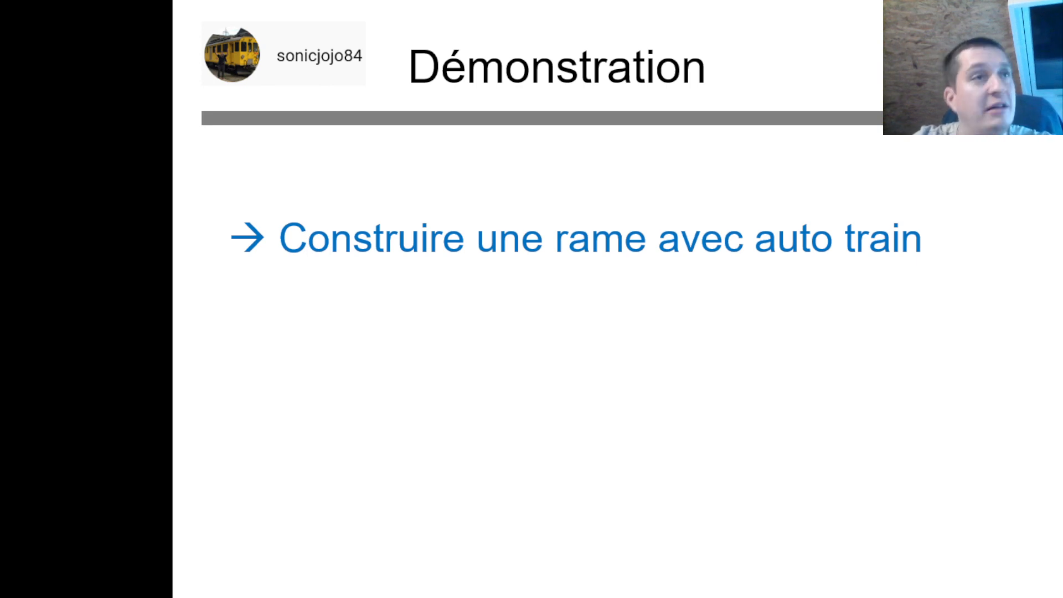
# Reveal the 'Construire une rame avec trajets et séparation automatique' bullet, then return to TrainController
pyautogui.press('Right')
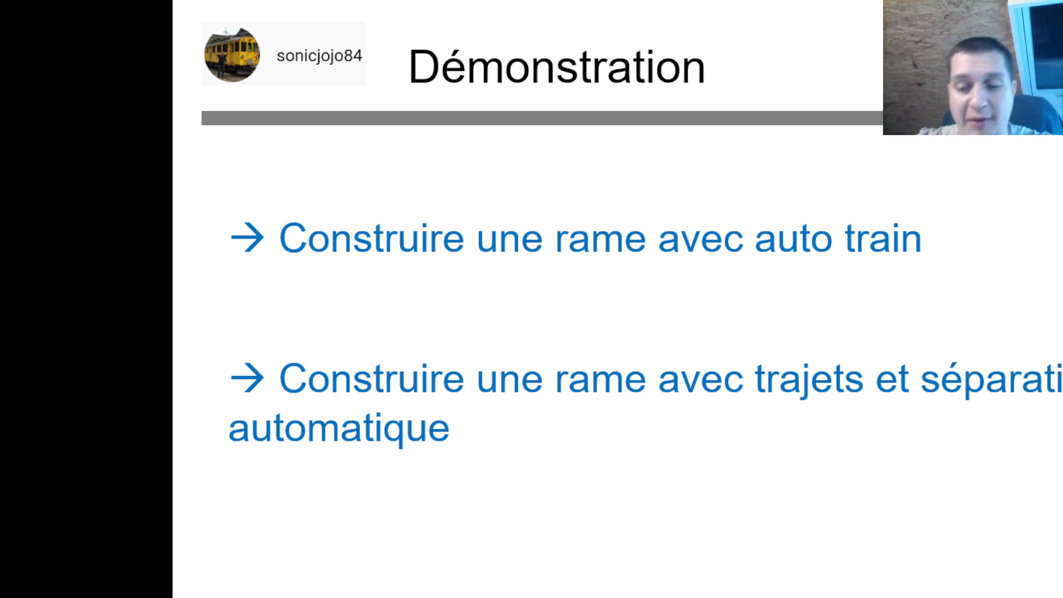
pyautogui.press('super')
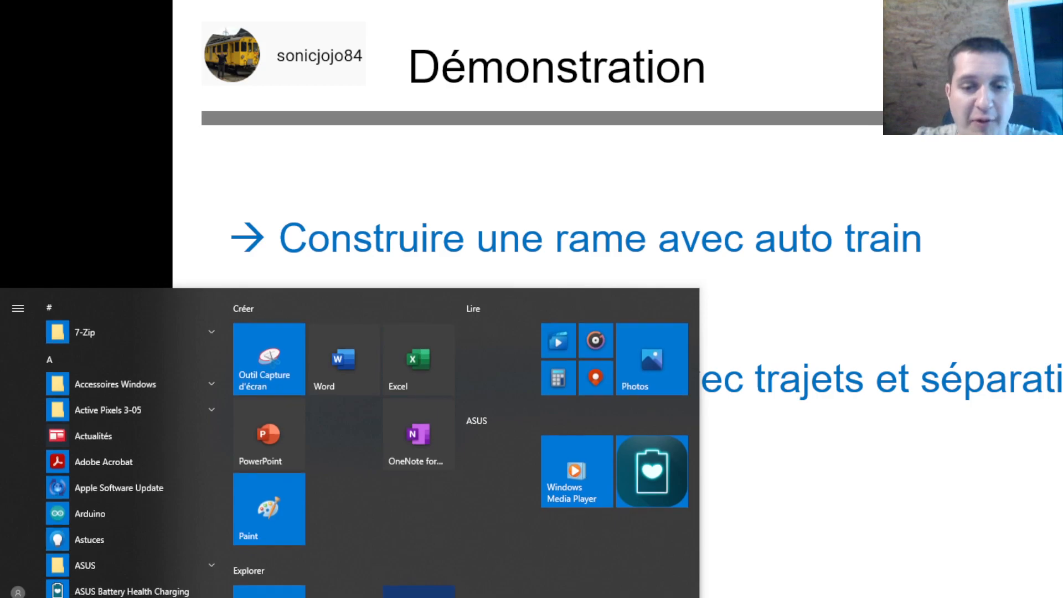
pyautogui.hotkey('alt', 'Tab')
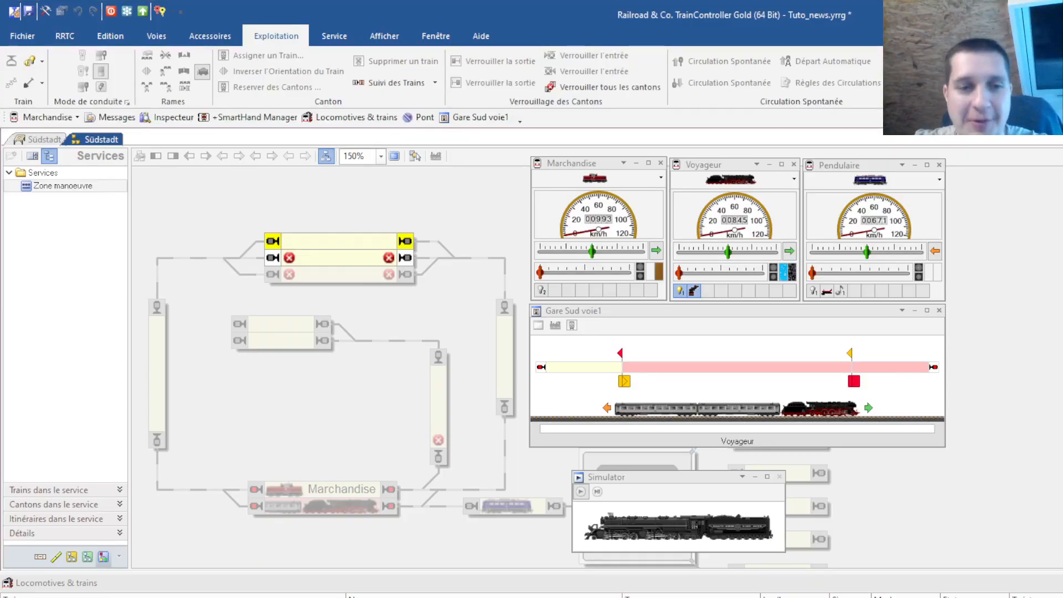
# Couple the Voyageur's first carriage to the Marchandise locomotive, then switch the layout back to edit mode
pyautogui.click(25, 513)
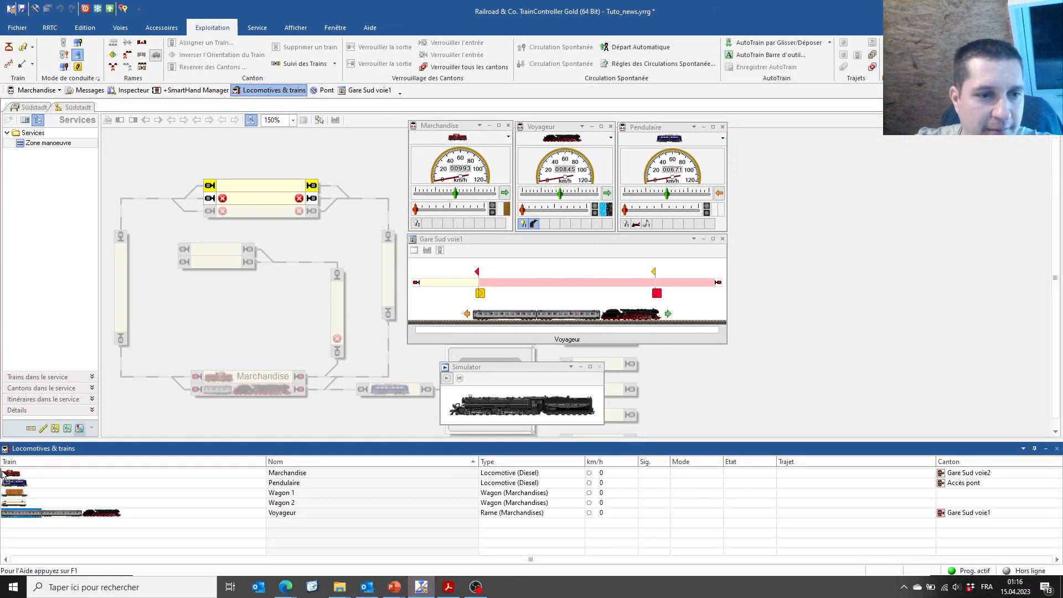
pyautogui.moveTo(13, 476); pyautogui.dragTo(12, 474)
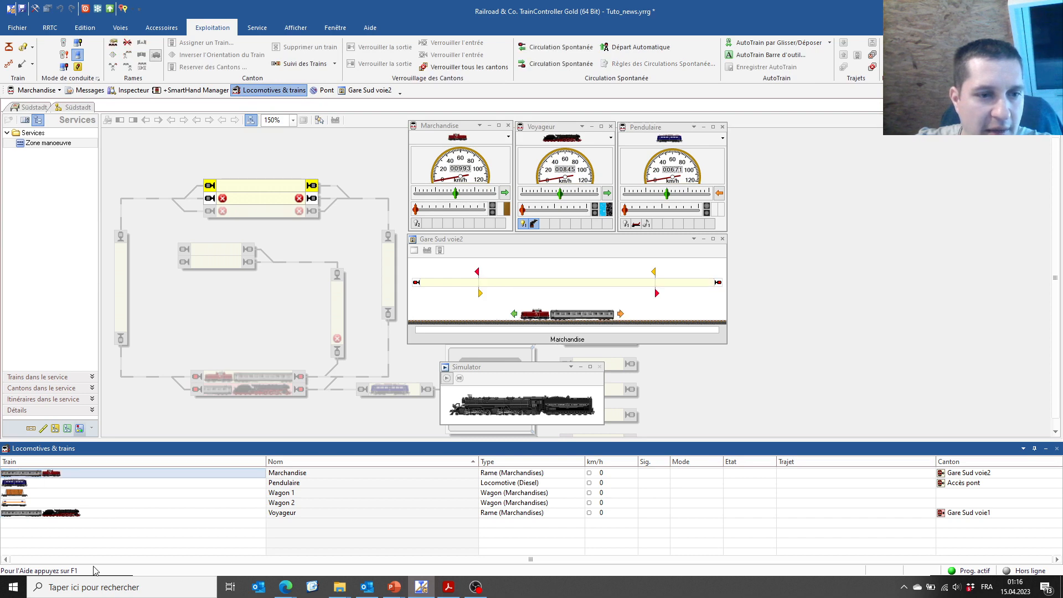
pyautogui.click(281, 351)
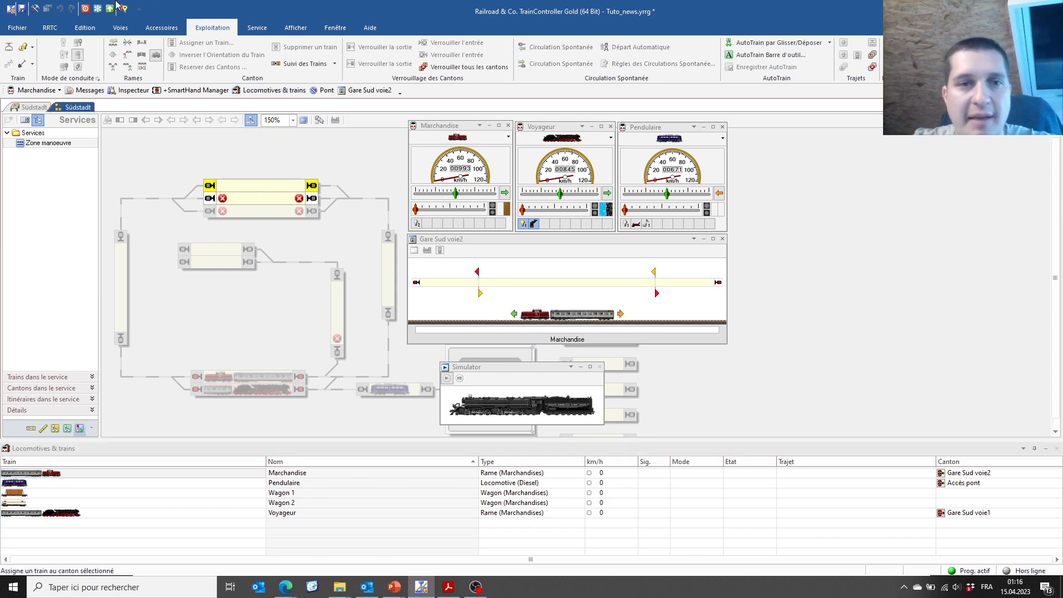
pyautogui.click(37, 9)
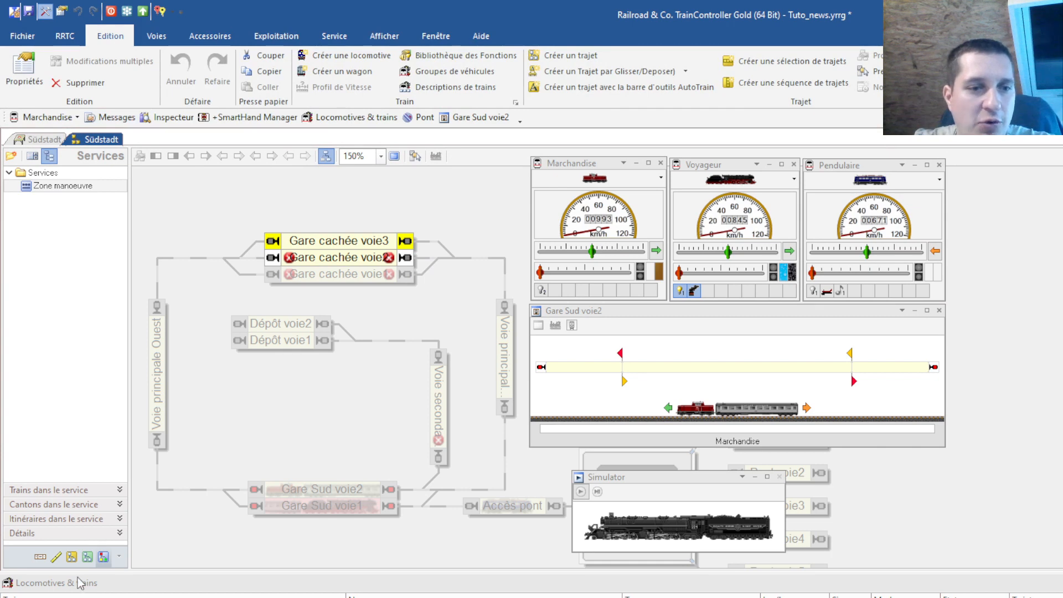
# In the Zugfahrten routes, discard the extra Trajet 6 and rename Trajet 5 to 'Traj entrée manoeuvre'
pyautogui.click(71, 557)
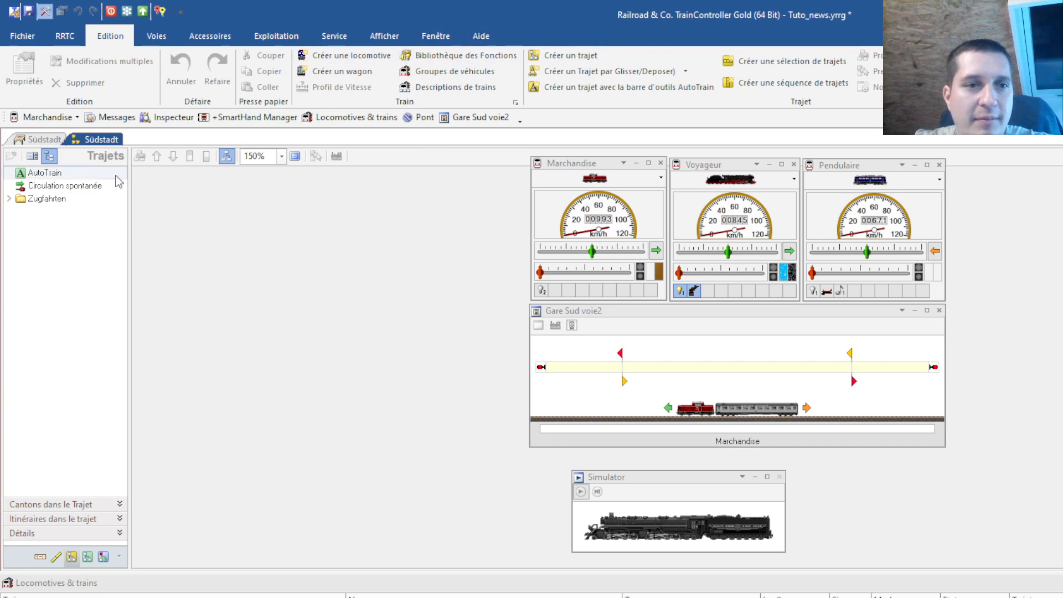
pyautogui.click(50, 199)
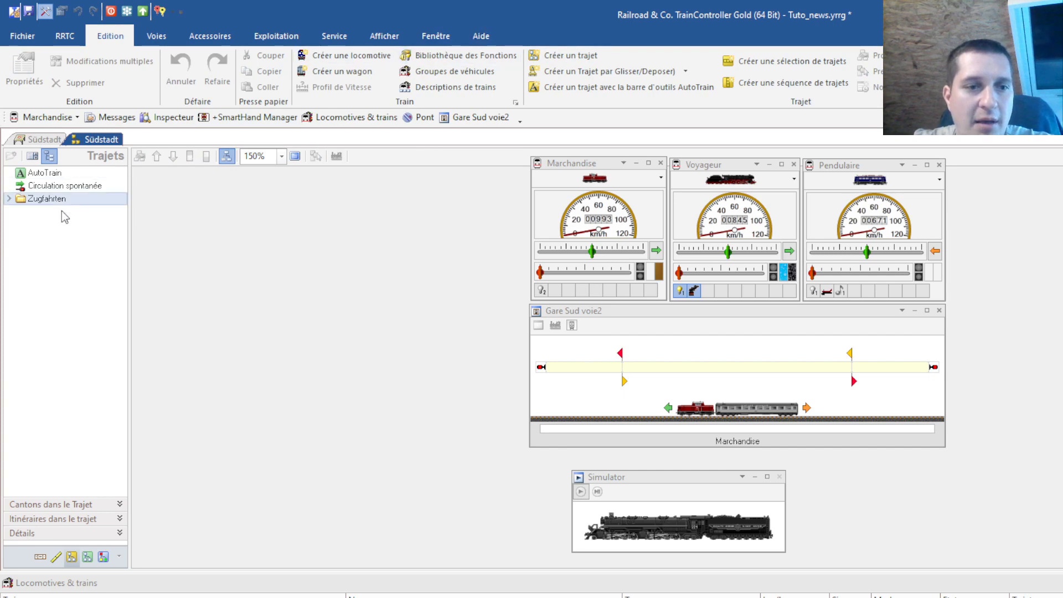
pyautogui.click(547, 61)
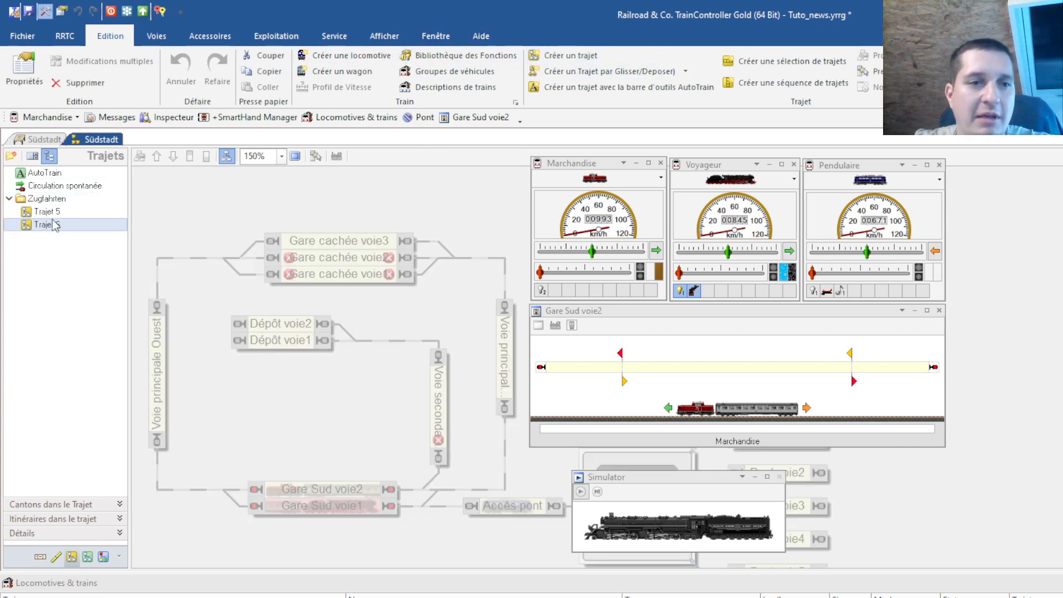
pyautogui.click(98, 83)
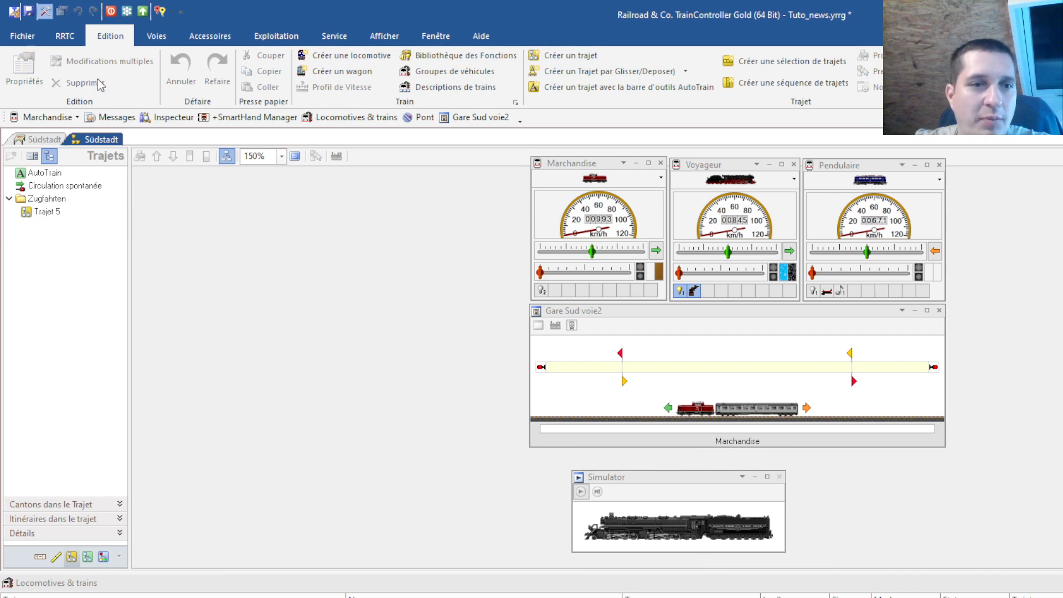
pyautogui.click(46, 211)
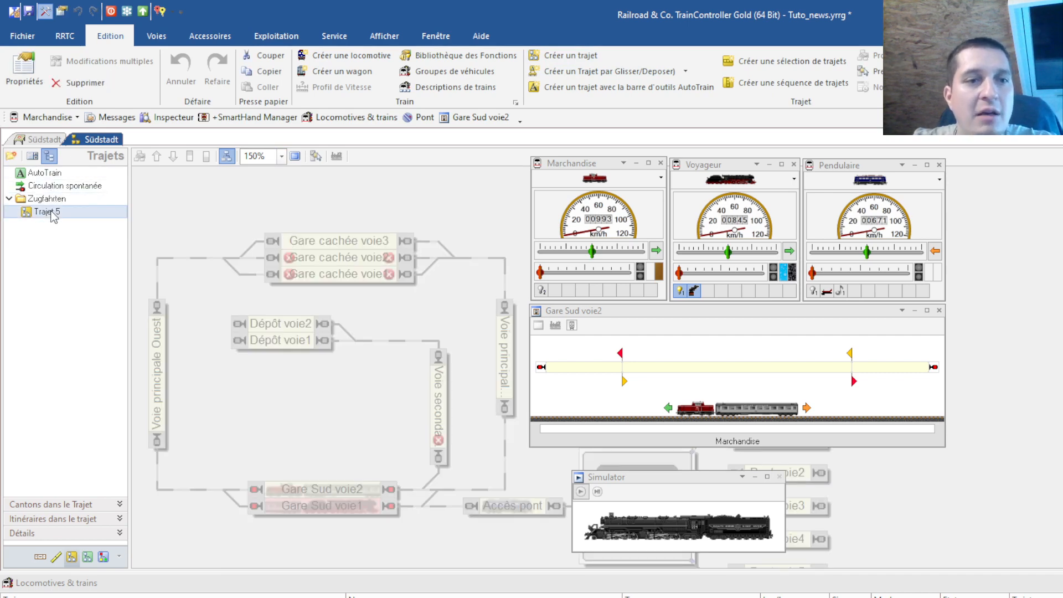
pyautogui.doubleClick(53, 215)
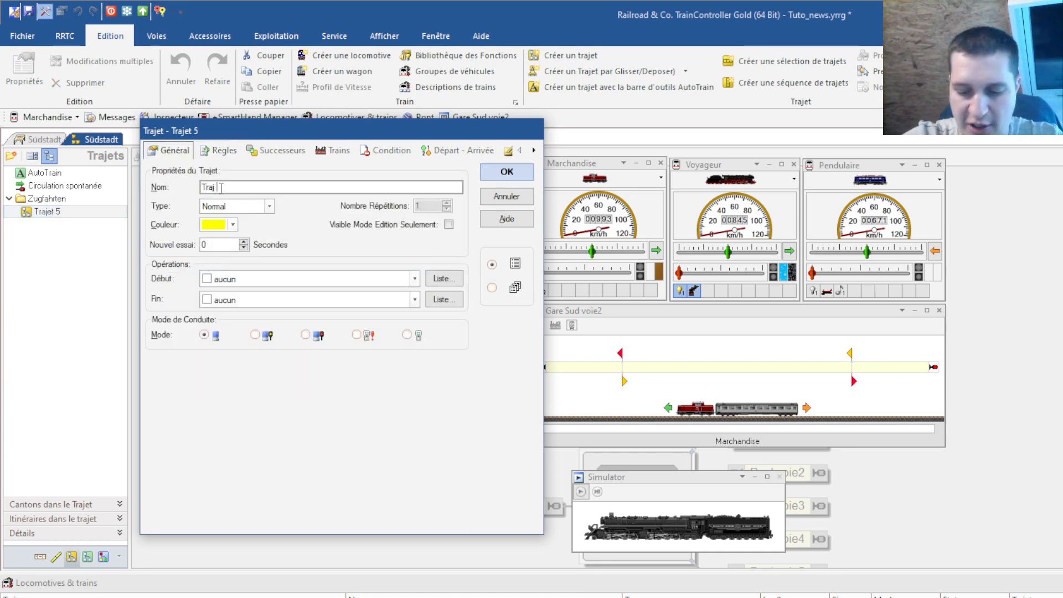
pyautogui.write('entr')
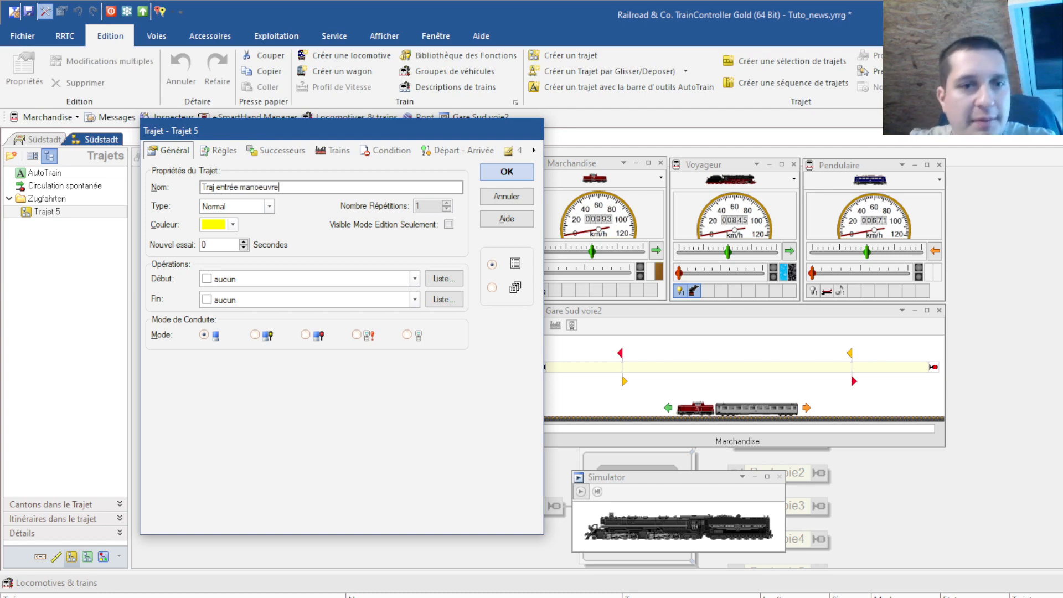
pyautogui.write('ée manoeuvre')
# Uncheck 'Sélectionner uniquement les trains dans les cantons de départ' in the route's rules, review them, and close
pyautogui.click(219, 150)
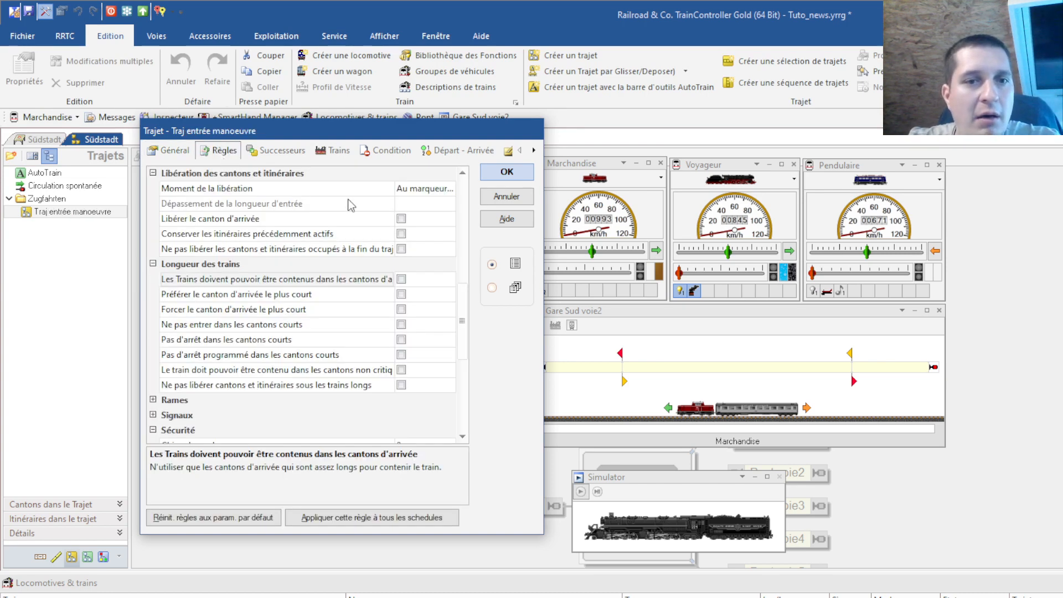
pyautogui.moveTo(463, 323); pyautogui.dragTo(465, 188)
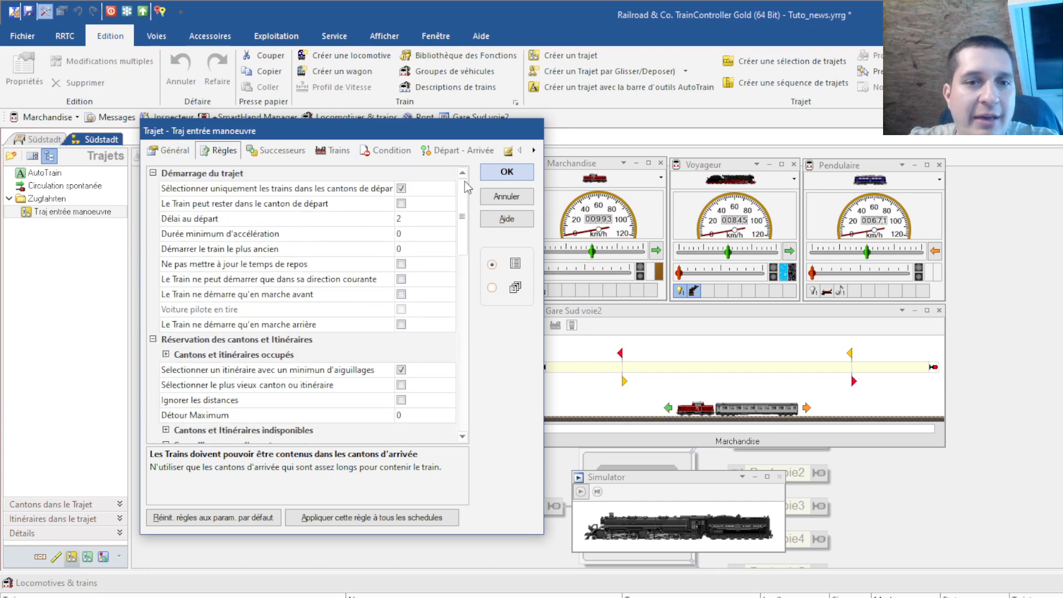
pyautogui.click(402, 189)
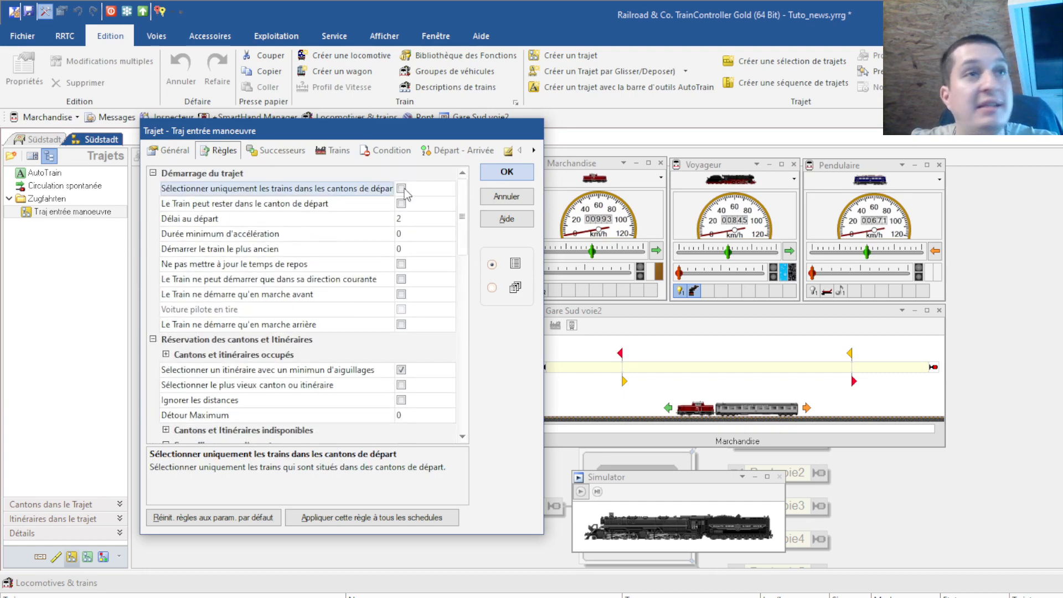
pyautogui.scroll(-7, 370, 308)
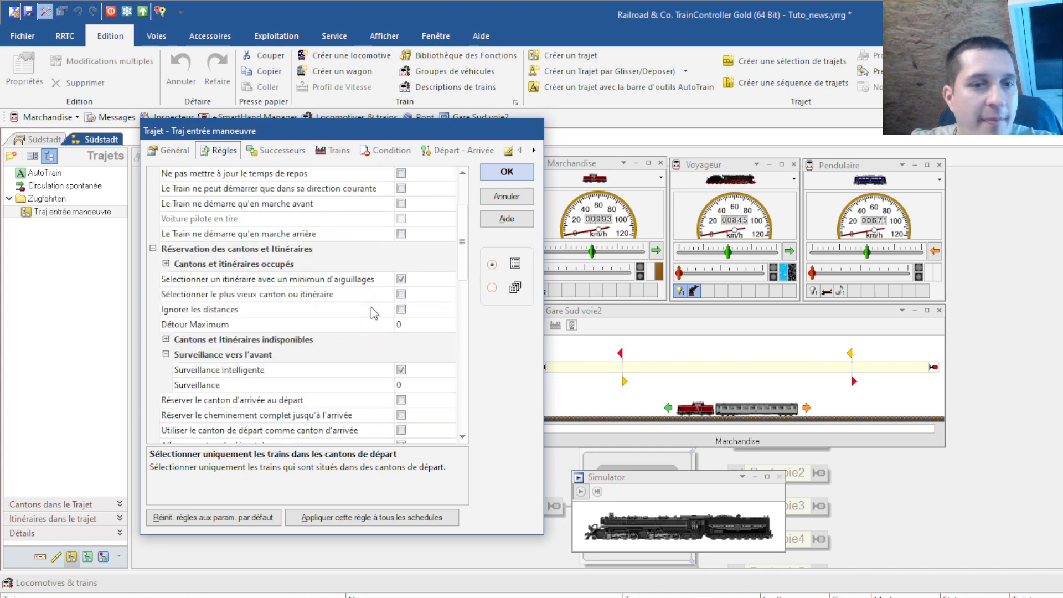
pyautogui.scroll(7, 371, 308)
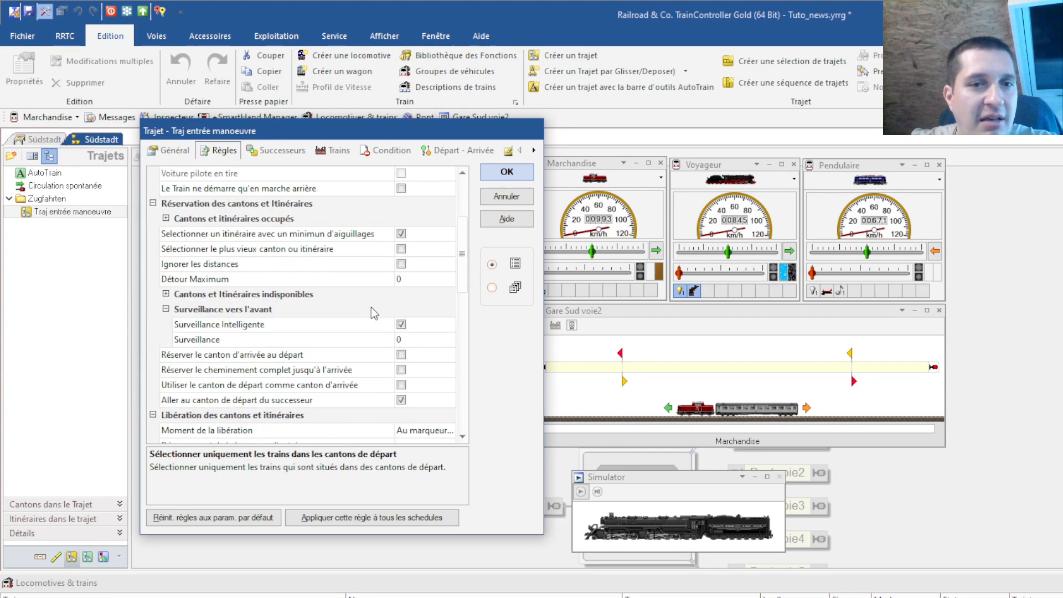
pyautogui.scroll(-7, 406, 273)
pyautogui.scroll(-4, 406, 273)
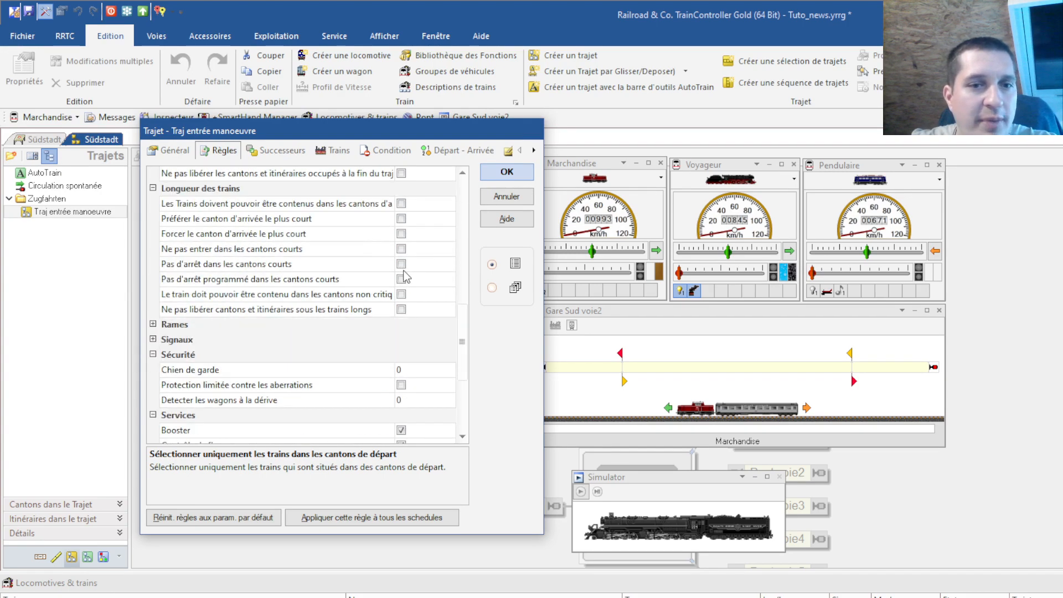
pyautogui.scroll(-2, 401, 332)
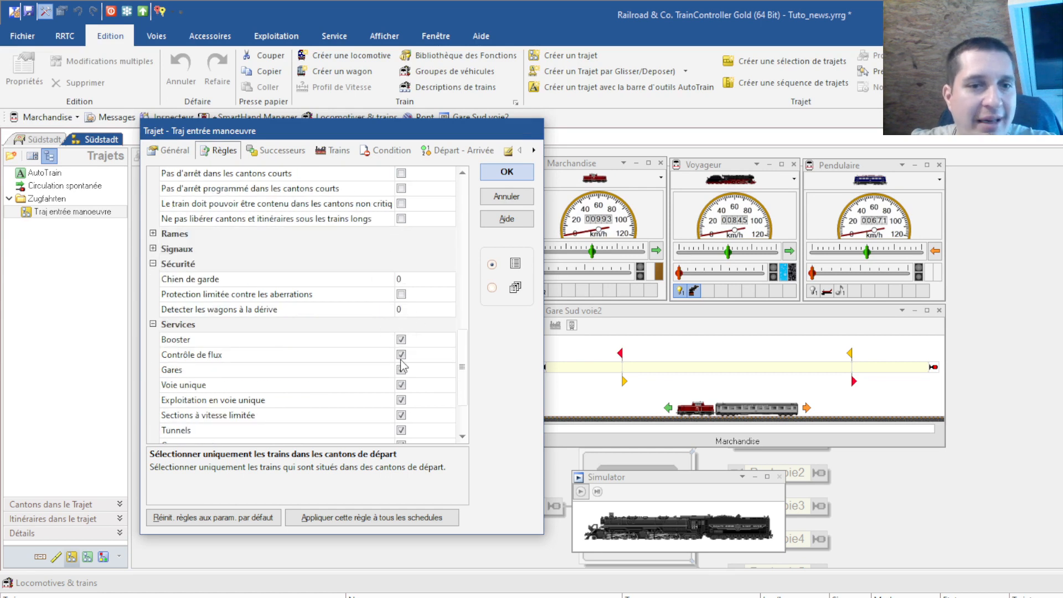
pyautogui.scroll(-2, 404, 357)
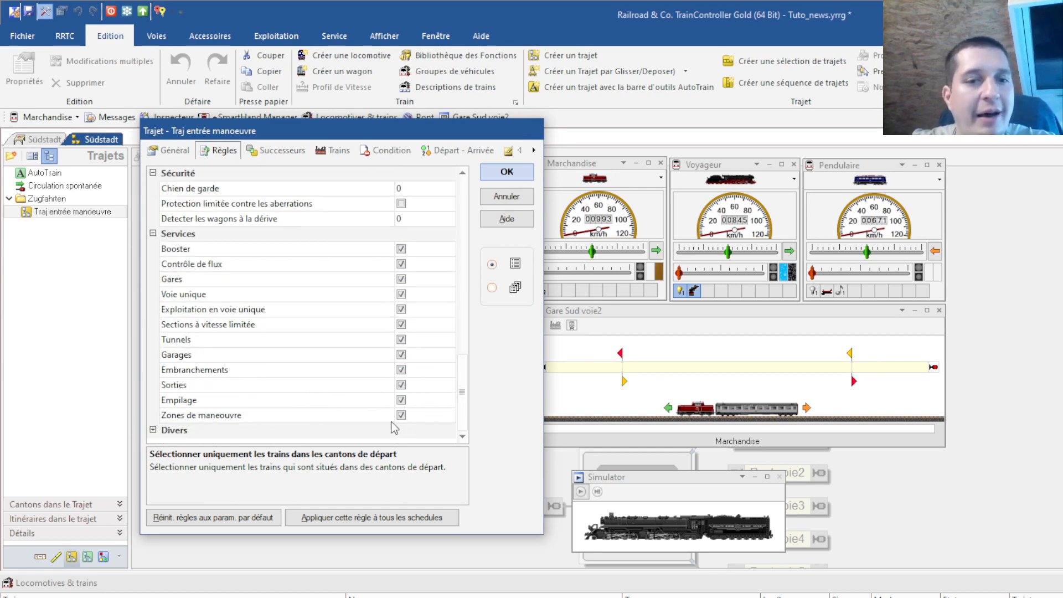
pyautogui.click(493, 195)
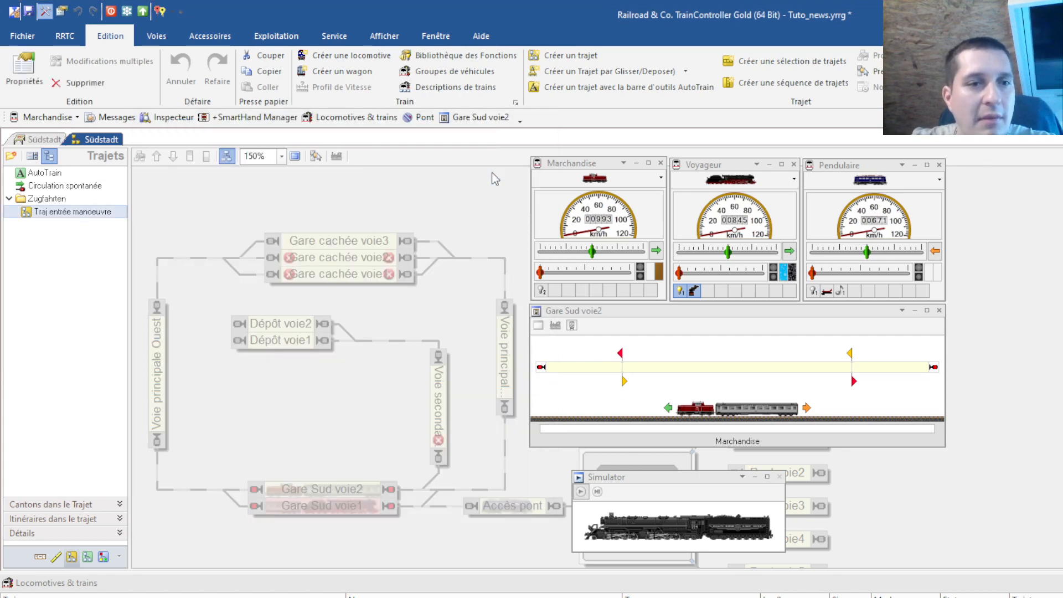
# Add Gare Sud, Voie principale and Gare cachée voie3 to the route; set voie3 as start, Gare Sud voie1/voie2 as destinations
pyautogui.click(316, 156)
pyautogui.click(353, 505)
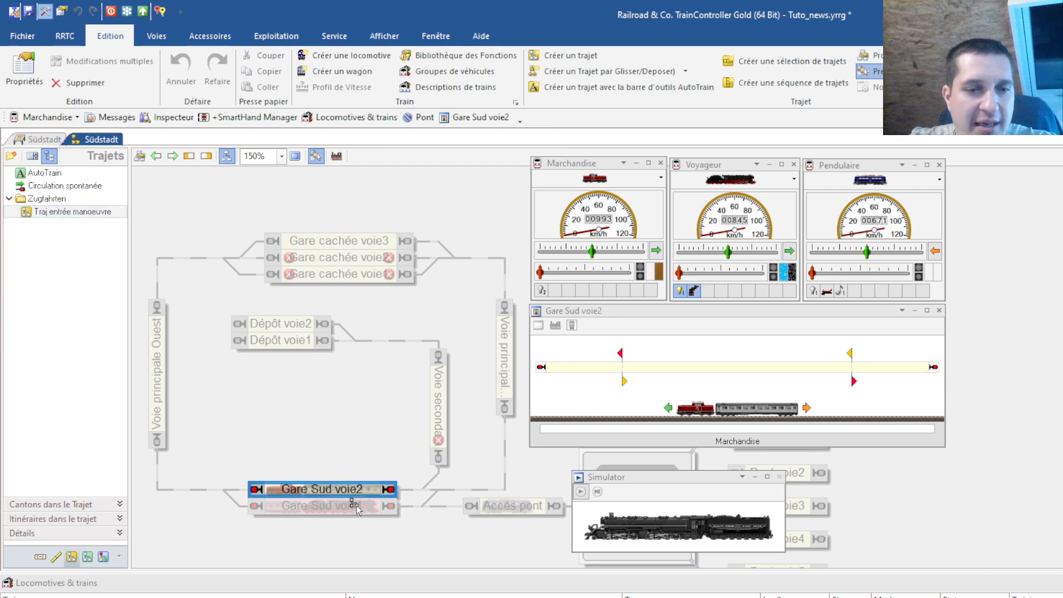
pyautogui.click(505, 363)
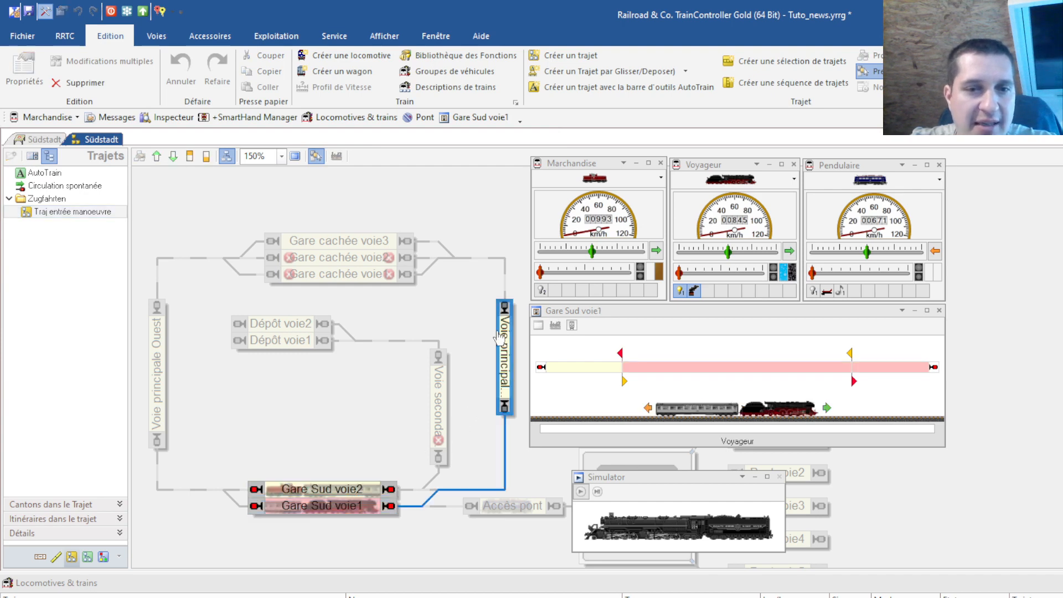
pyautogui.click(354, 244)
pyautogui.click(352, 244)
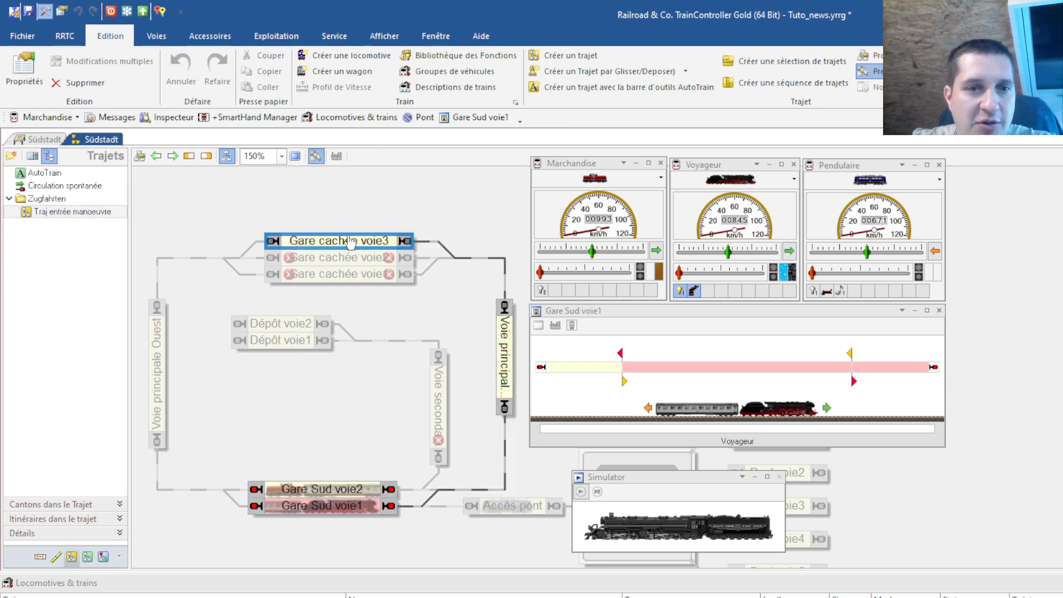
pyautogui.click(188, 157)
pyautogui.click(323, 489)
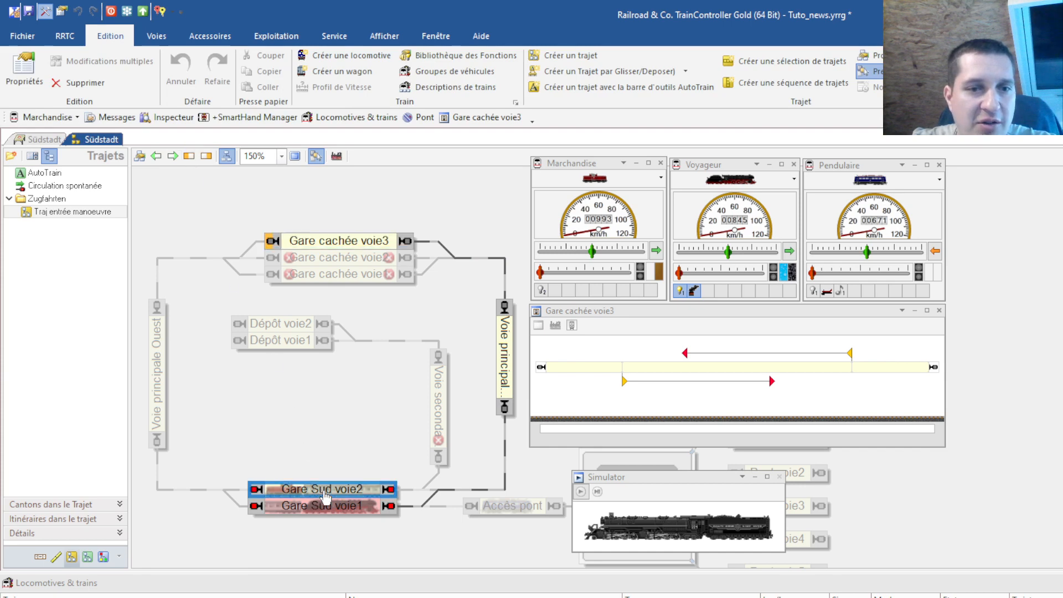
pyautogui.click(173, 157)
pyautogui.click(366, 506)
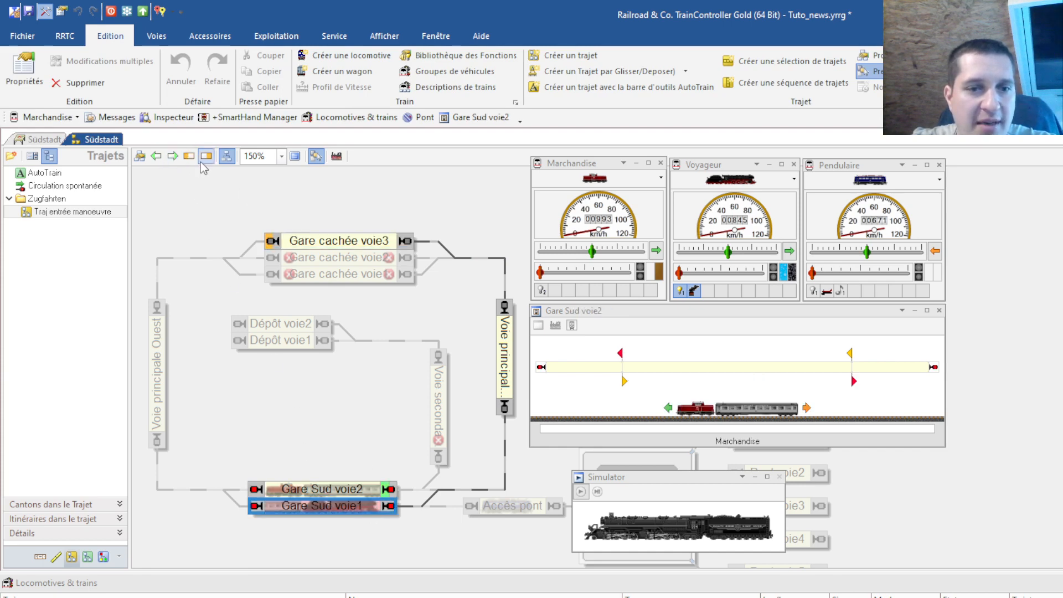
pyautogui.click(172, 154)
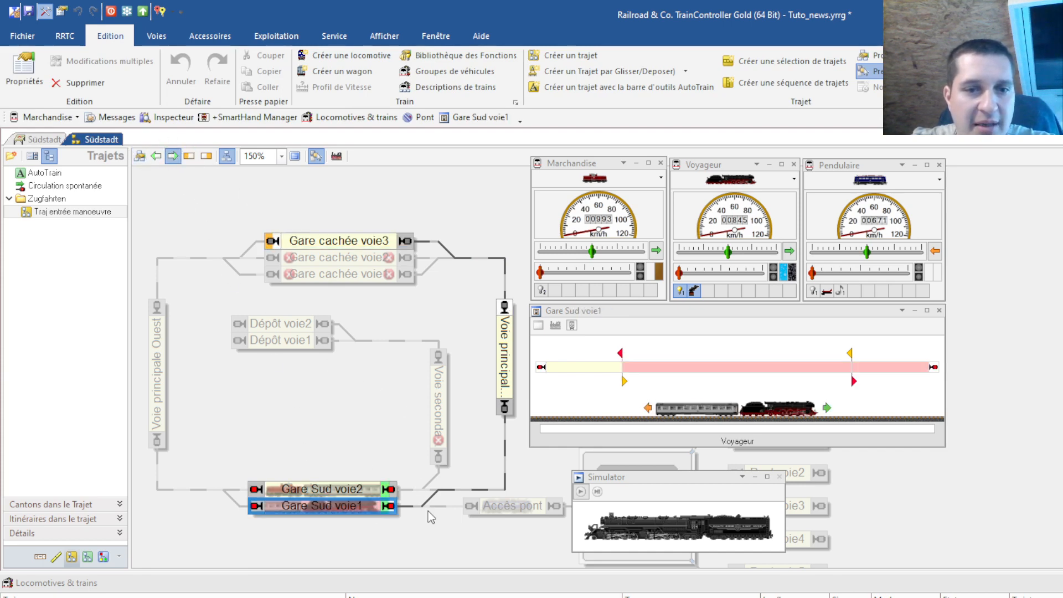
# Remove the connection via Voie secondaire and the Voie secondaire block from the route
pyautogui.click(419, 492)
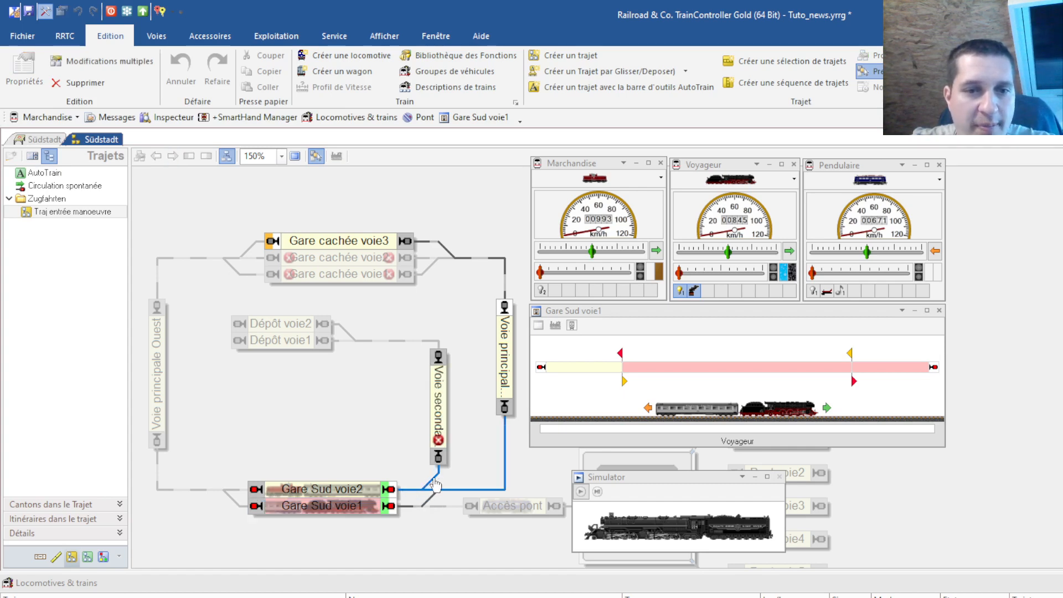
pyautogui.rightClick(434, 479)
pyautogui.click(487, 517)
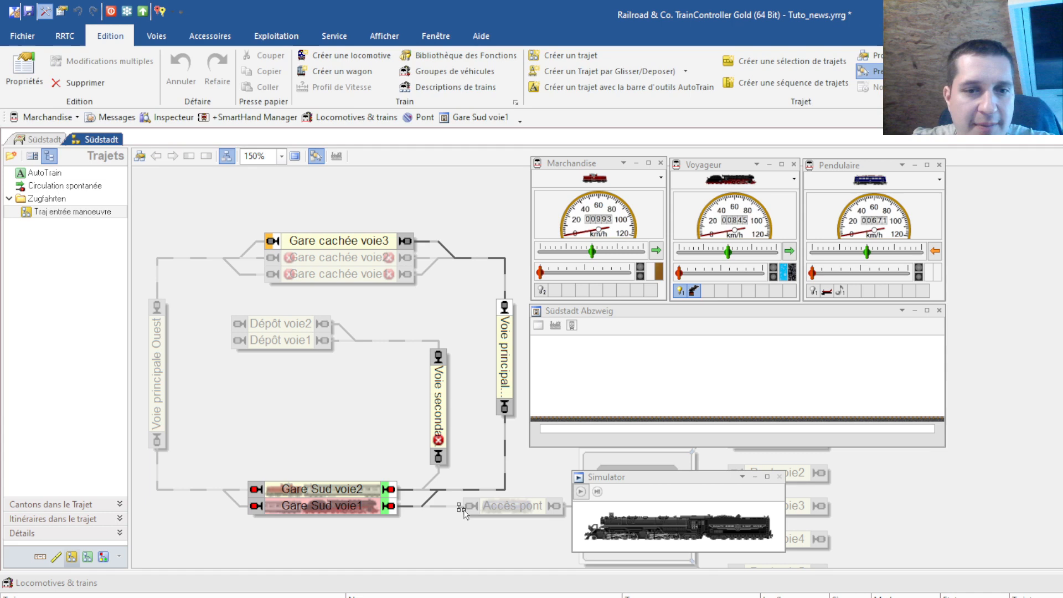
pyautogui.rightClick(438, 413)
pyautogui.click(465, 467)
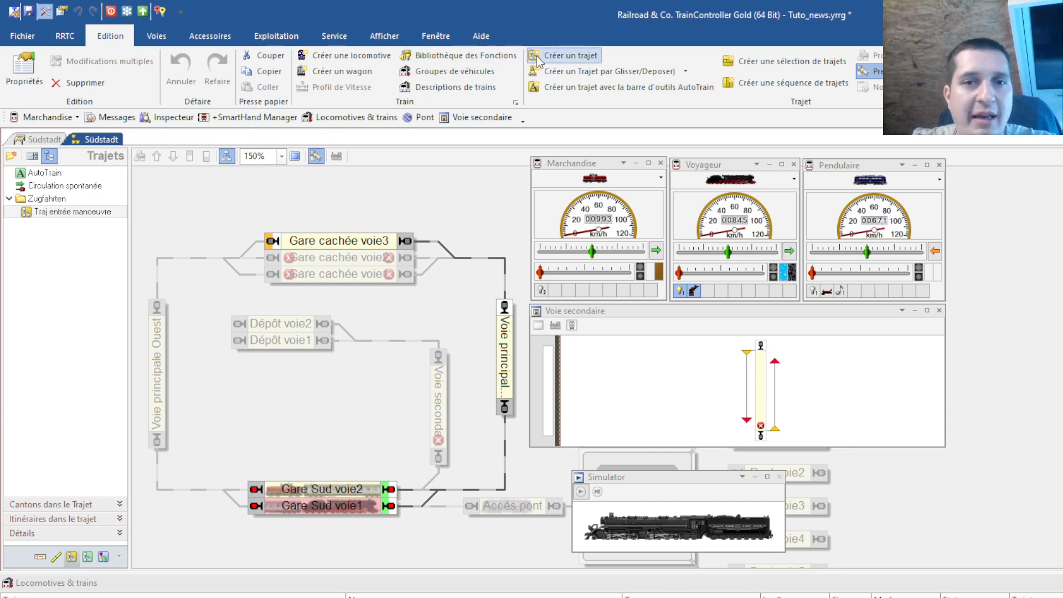
# Create Trajet 7, name it 'Traj gare cachée gare sud', review its rules and confirm with OK
pyautogui.click(566, 56)
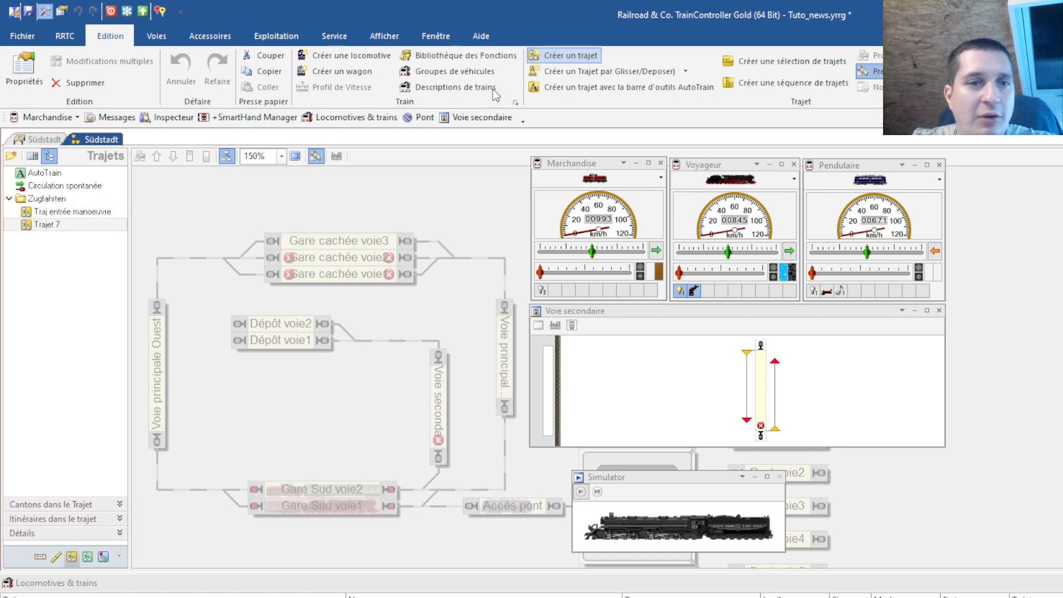
pyautogui.doubleClick(41, 225)
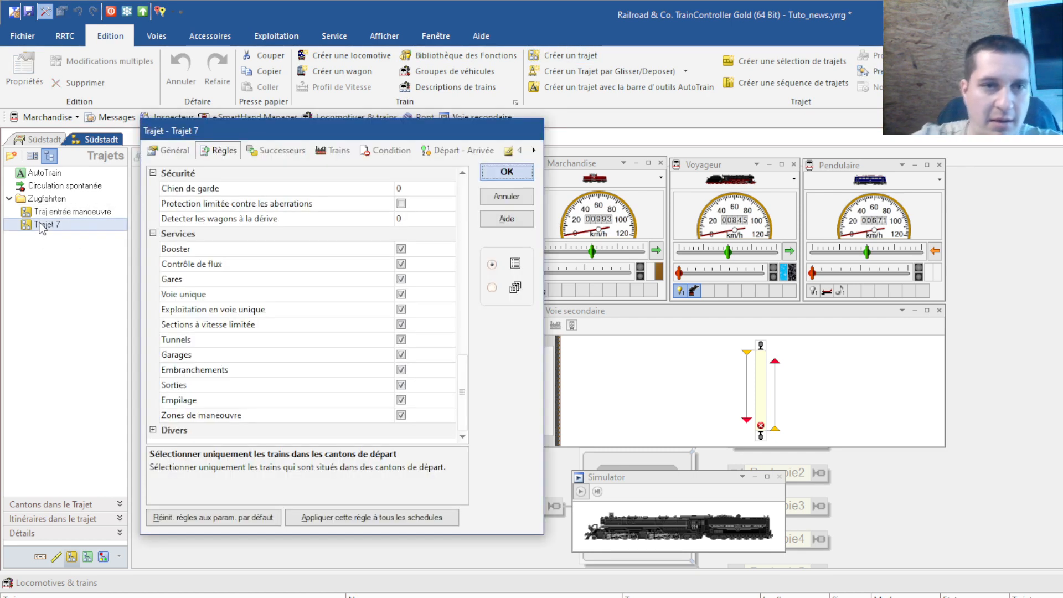
pyautogui.click(173, 150)
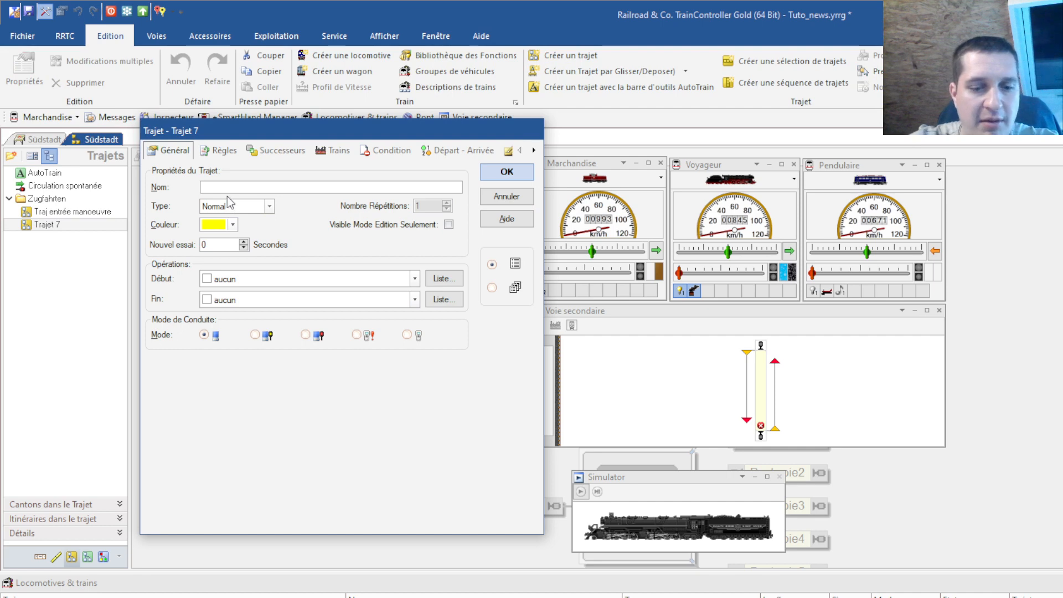
pyautogui.write('Traj ga')
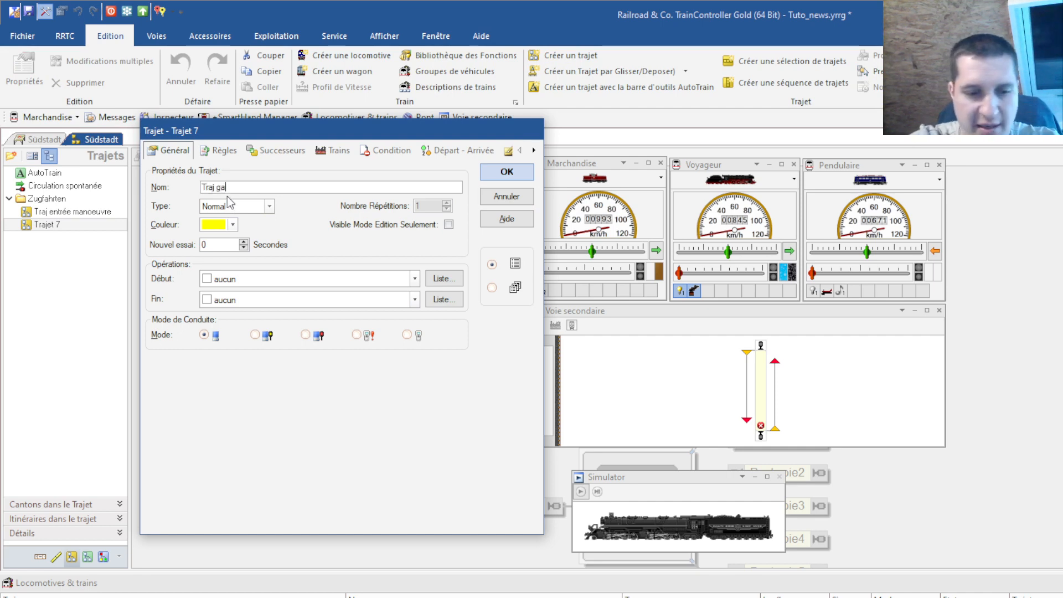
pyautogui.write('re cah')
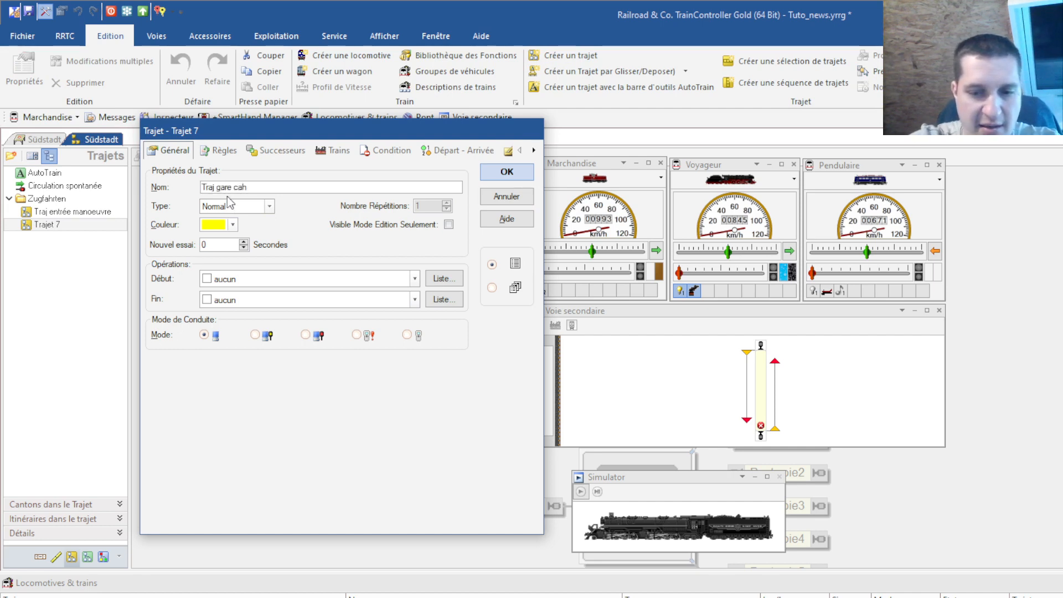
pyautogui.press('BackSpace')
pyautogui.write('chée gare sud')
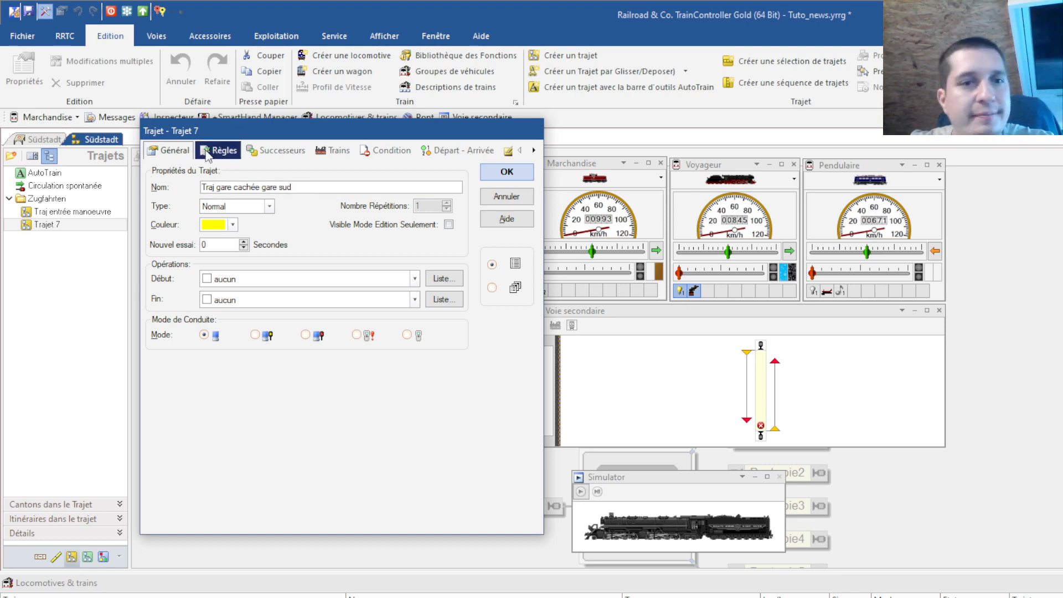
pyautogui.click(225, 152)
pyautogui.scroll(10, 456, 269)
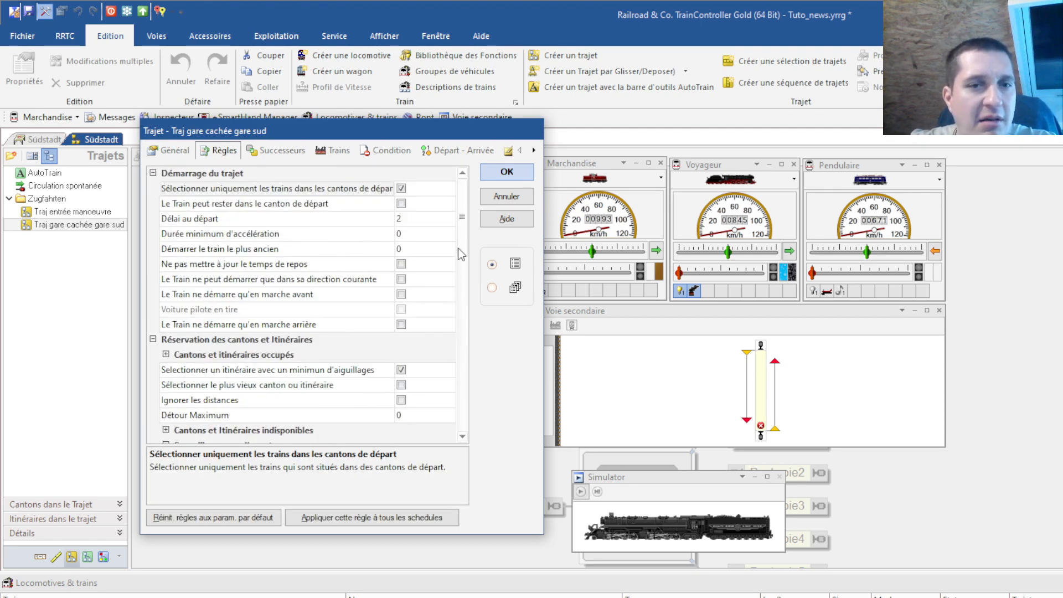
pyautogui.click(506, 172)
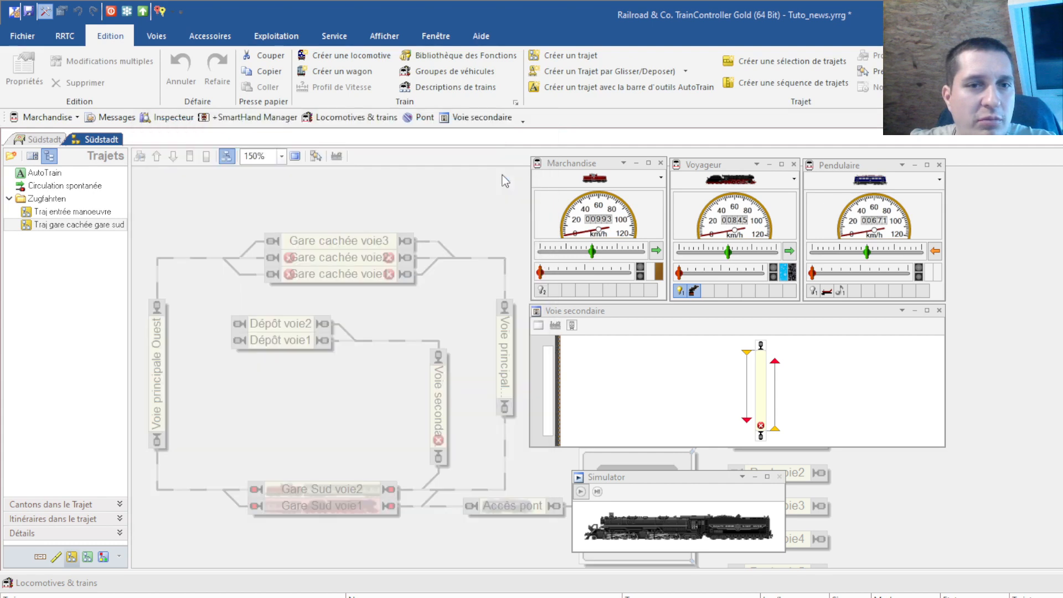
# Add Gare cachée voie3, Voie principale Ouest, Gare Sud voie2 and Gare Sud voie1 to the route
pyautogui.click(316, 242)
pyautogui.click(165, 350)
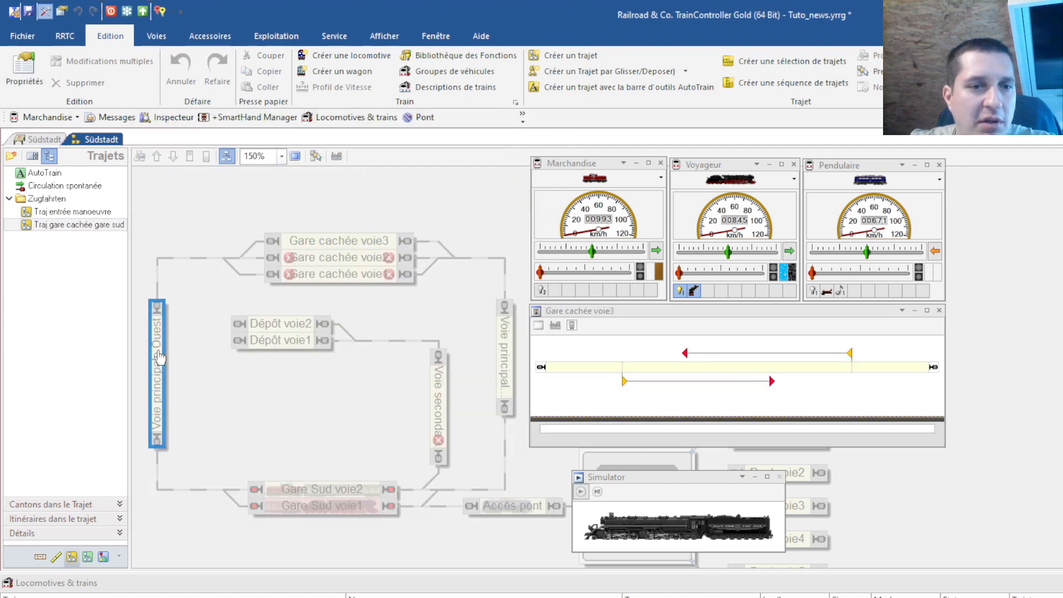
pyautogui.click(316, 157)
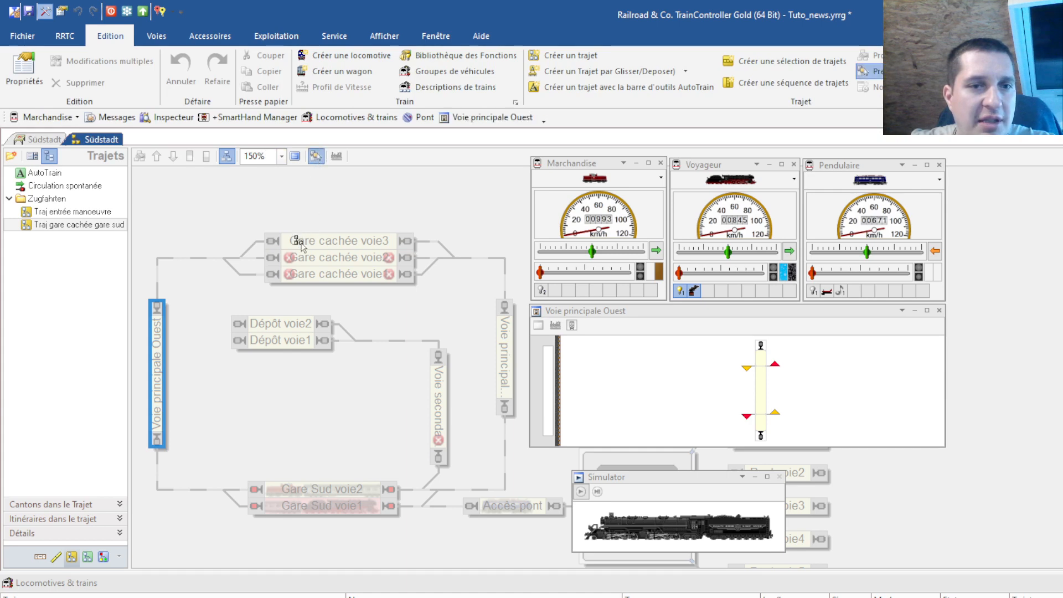
pyautogui.click(300, 243)
pyautogui.click(157, 354)
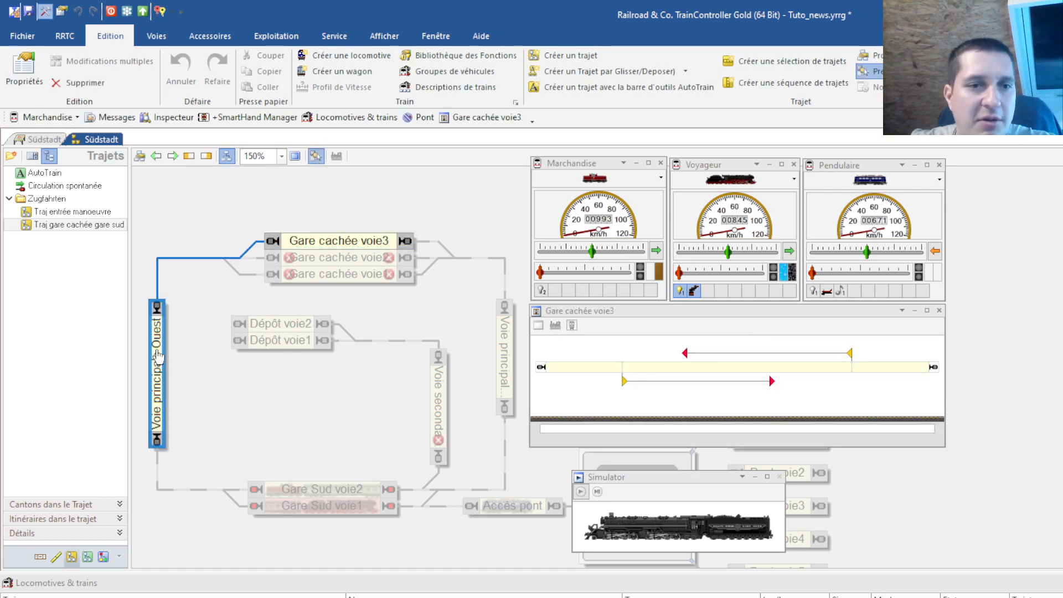
pyautogui.click(312, 488)
pyautogui.click(310, 506)
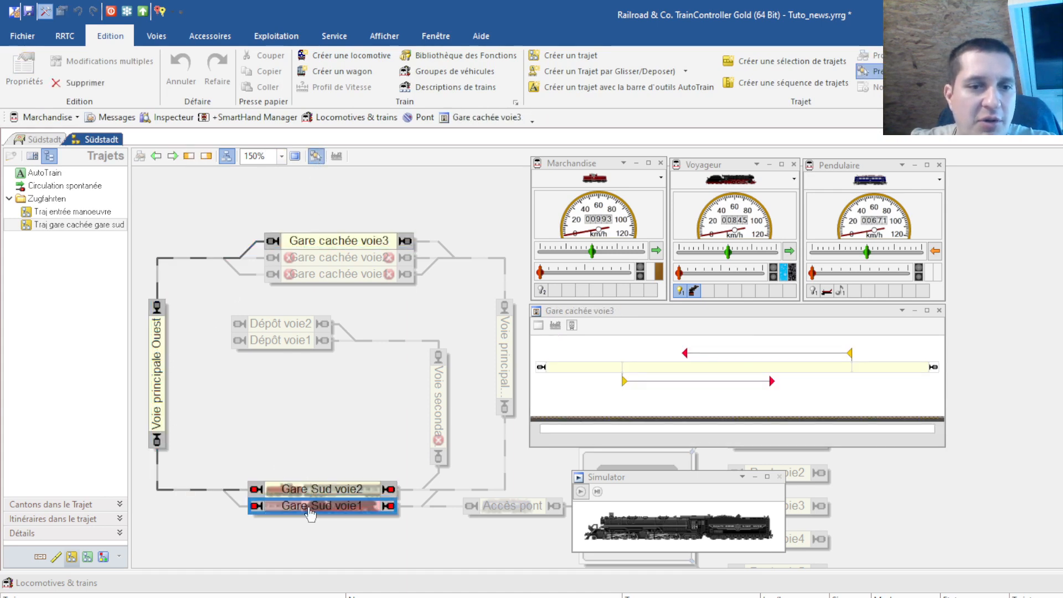
# Inspect the Voie principale Ouest link and the Gare Sud and Gare cachée blocks, then create Trajet 8
pyautogui.click(235, 503)
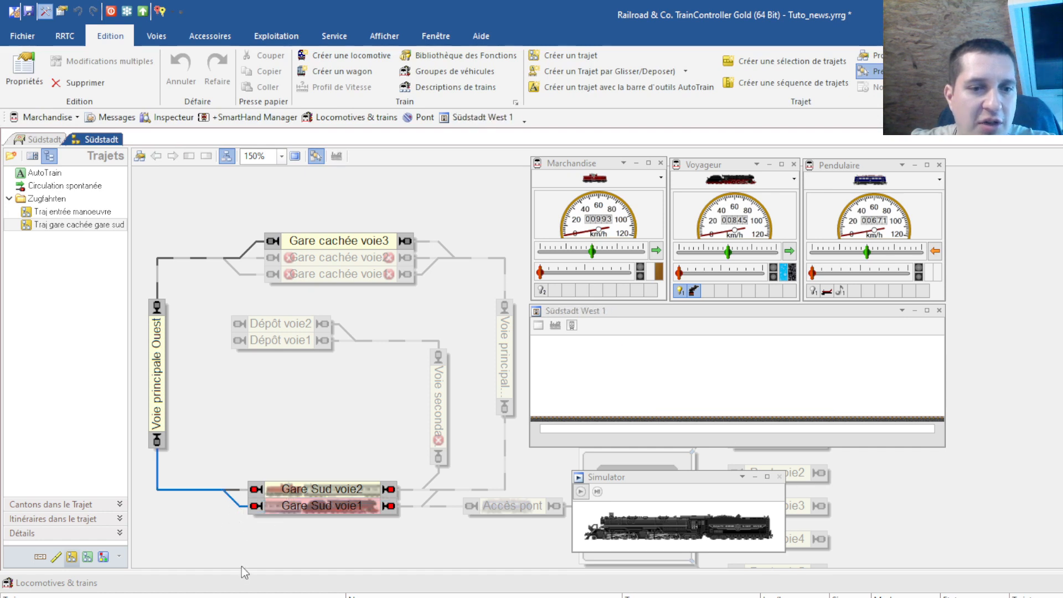
pyautogui.click(338, 494)
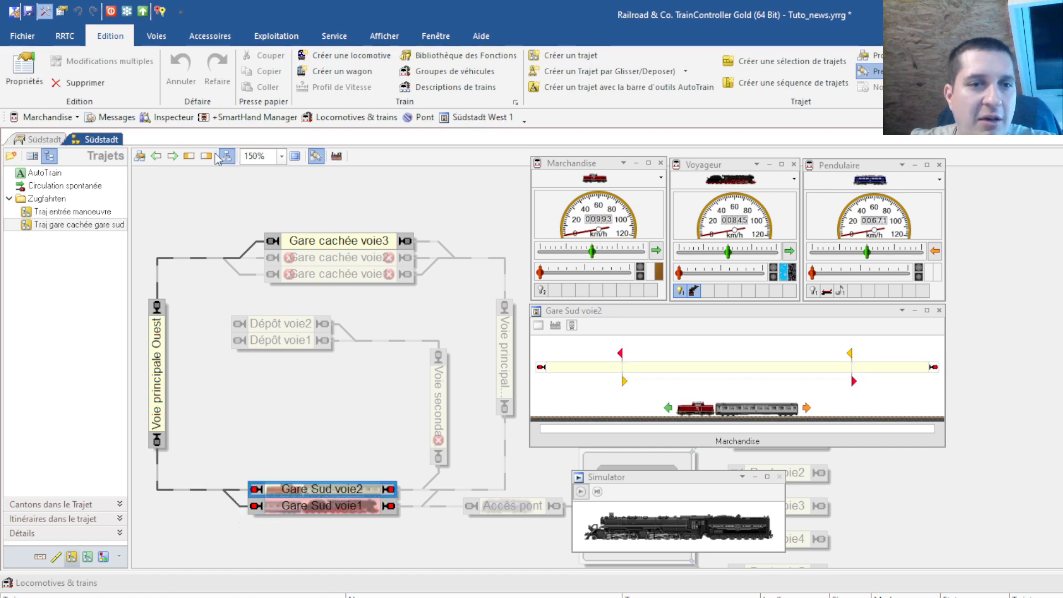
pyautogui.click(370, 510)
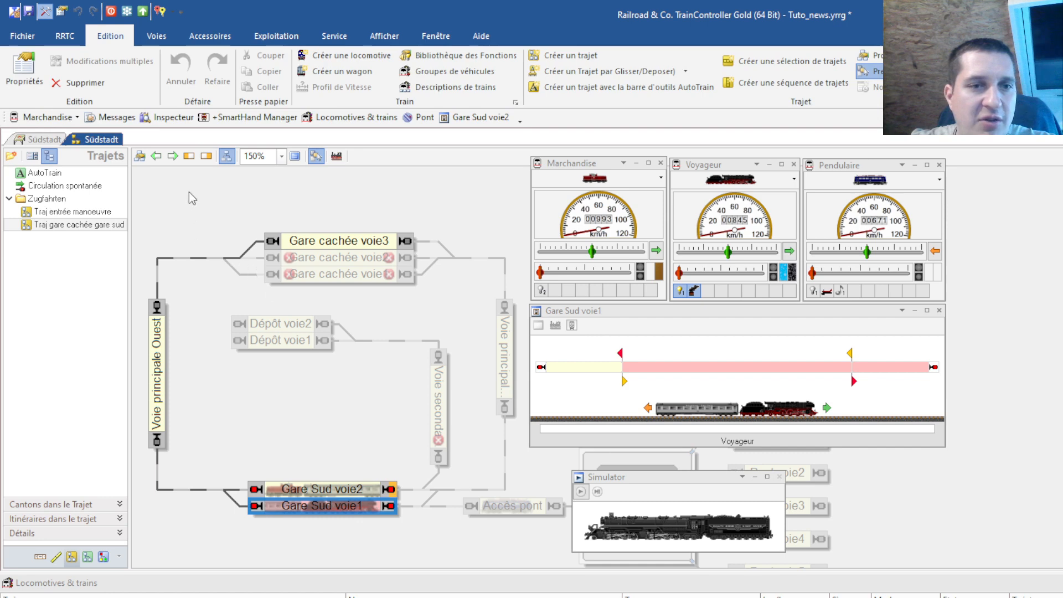
pyautogui.click(340, 244)
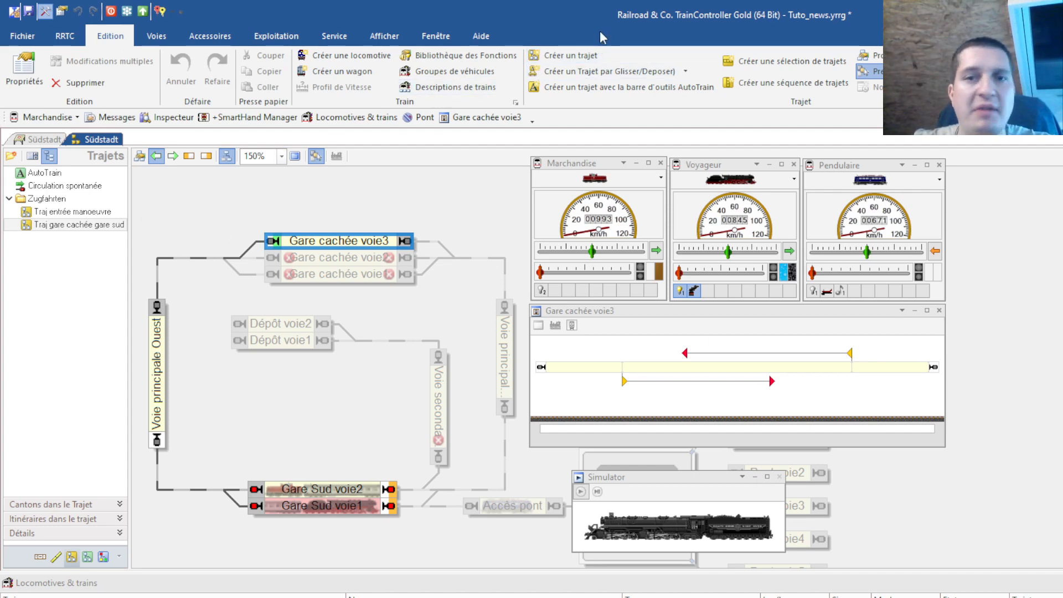
pyautogui.click(578, 56)
# Rename Trajet 8 to 'Traj normal' on the Général tab and confirm with OK
pyautogui.click(54, 238)
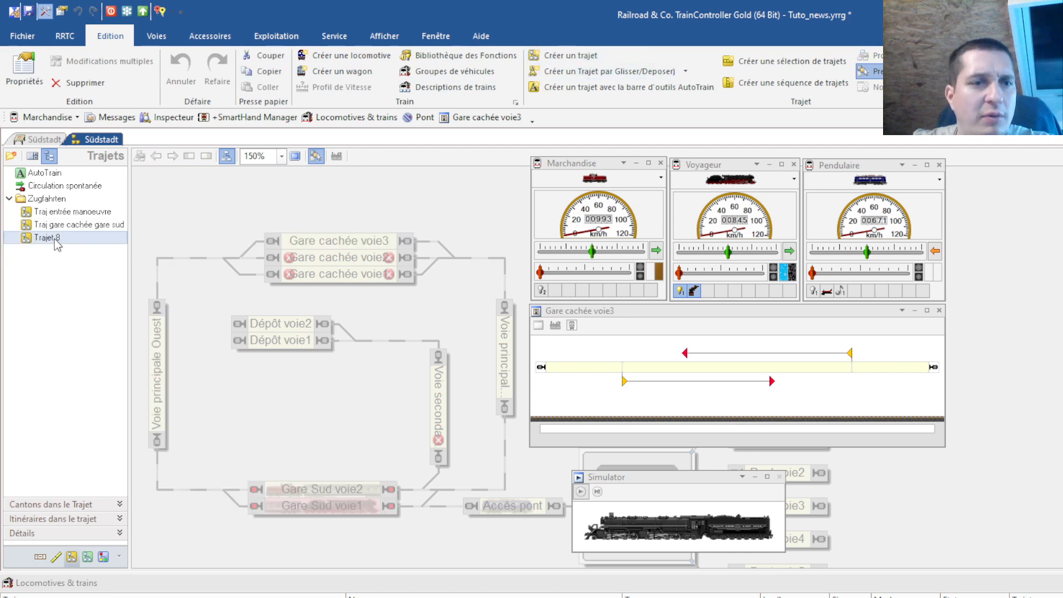
pyautogui.doubleClick(54, 238)
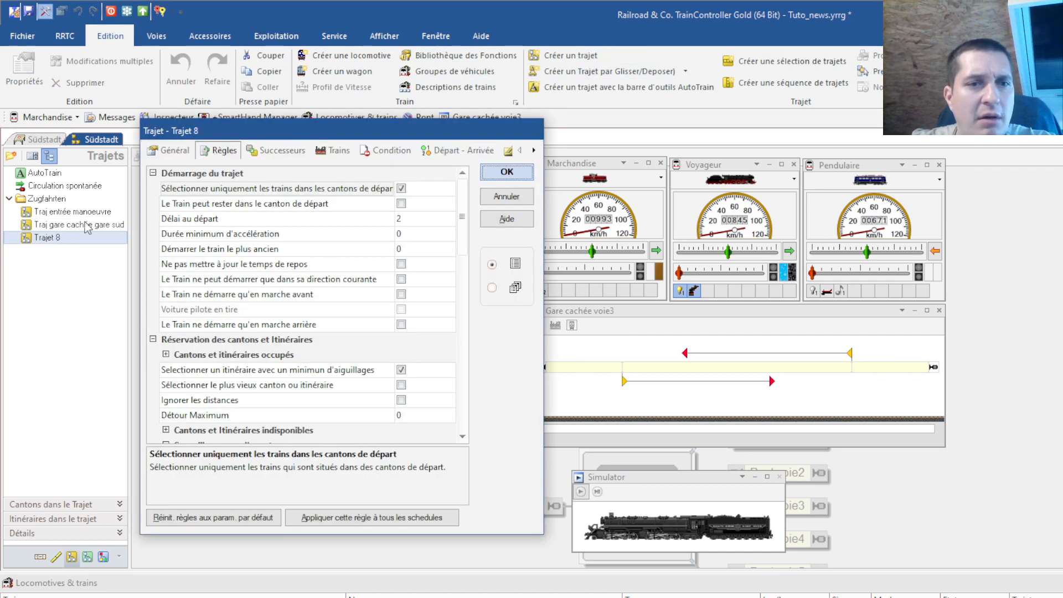
pyautogui.click(164, 155)
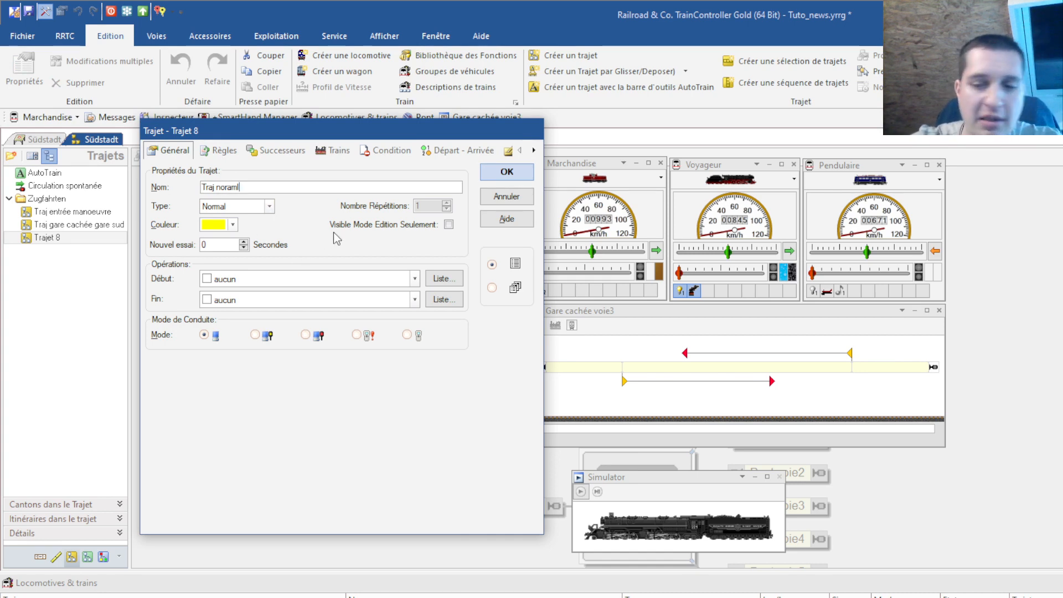
pyautogui.press('BackSpace')
pyautogui.press('BackSpace')
pyautogui.press('BackSpace')
pyautogui.write('mal')
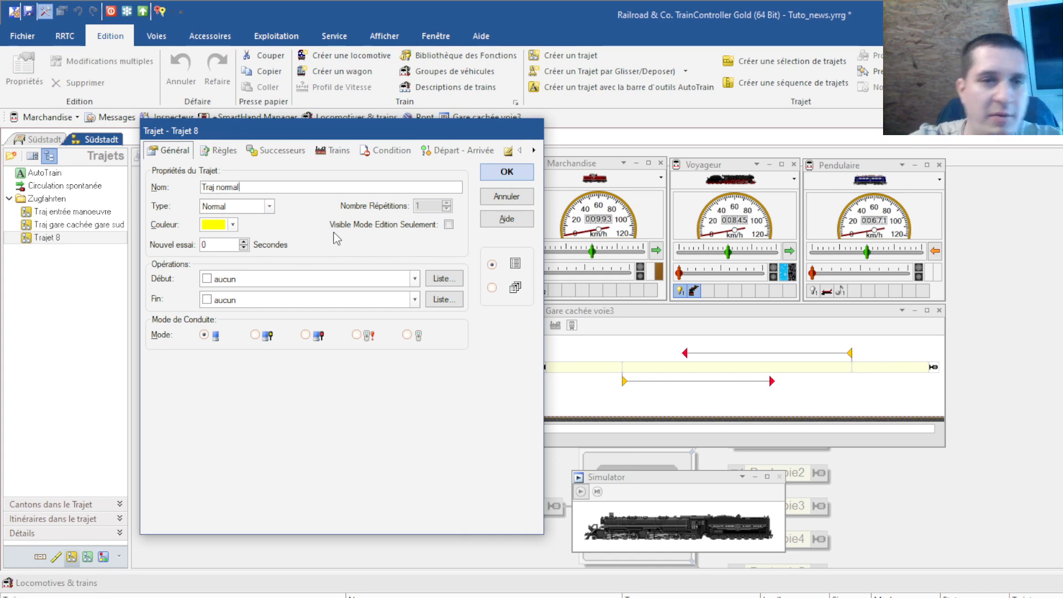
pyautogui.click(510, 171)
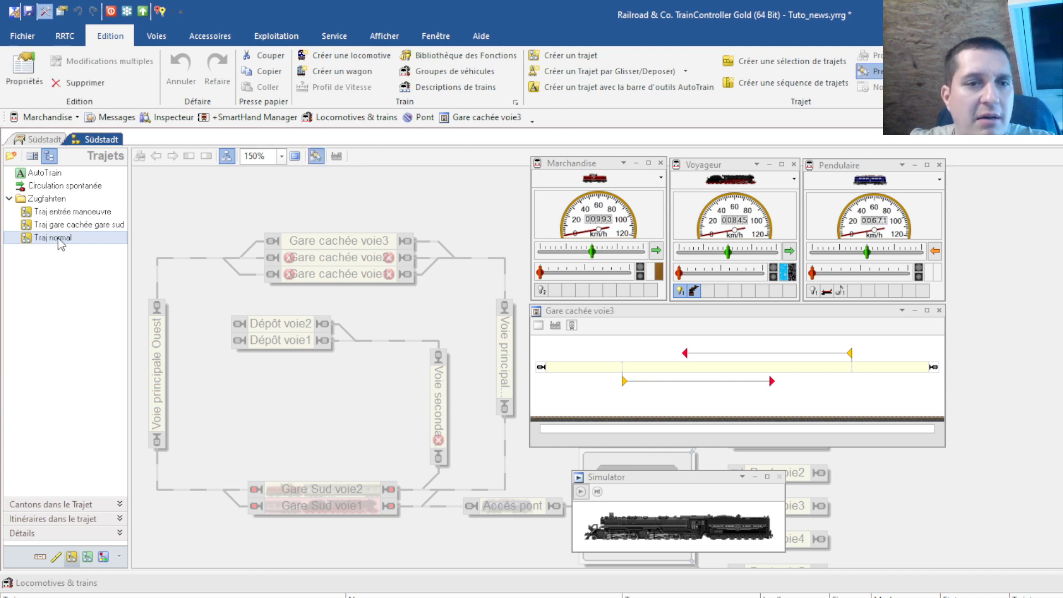
# Mark Gare Sud voie2 as a start block and Gare cachée voie3 as the destination of Traj normal
pyautogui.click(332, 489)
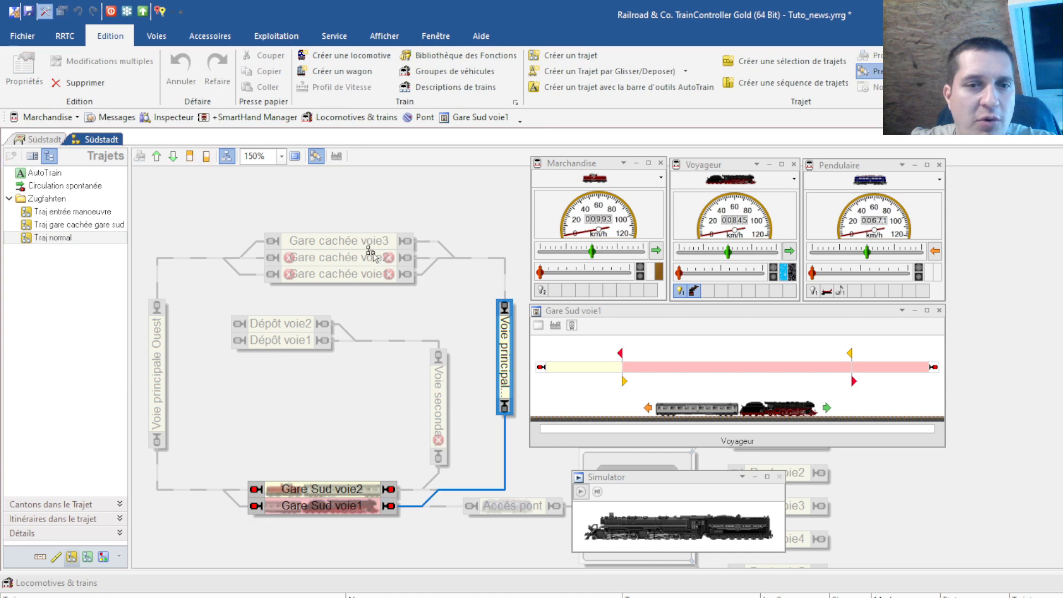
pyautogui.click(434, 485)
pyautogui.click(350, 488)
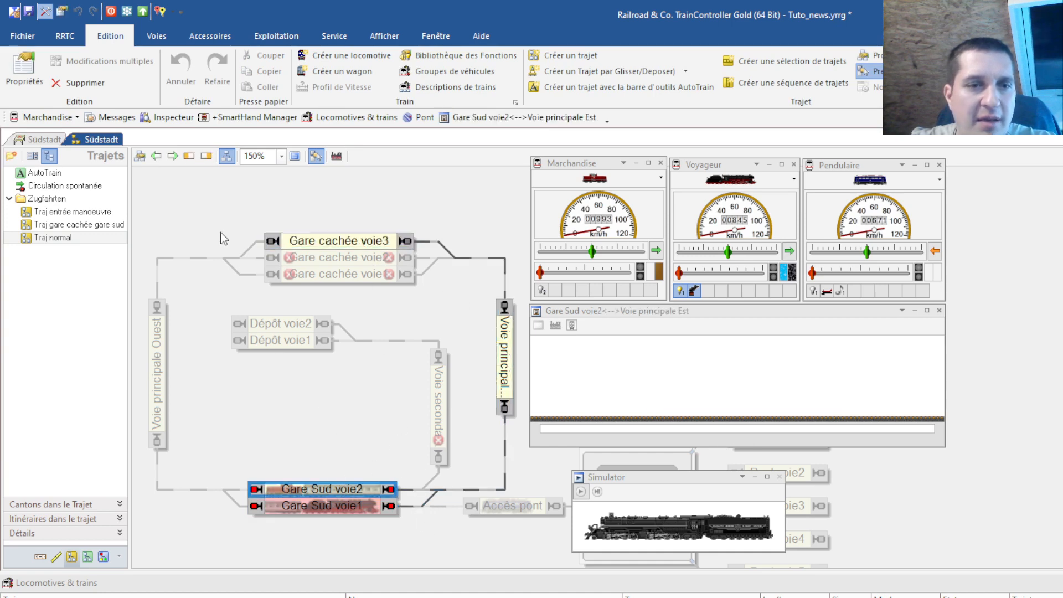
pyautogui.click(173, 156)
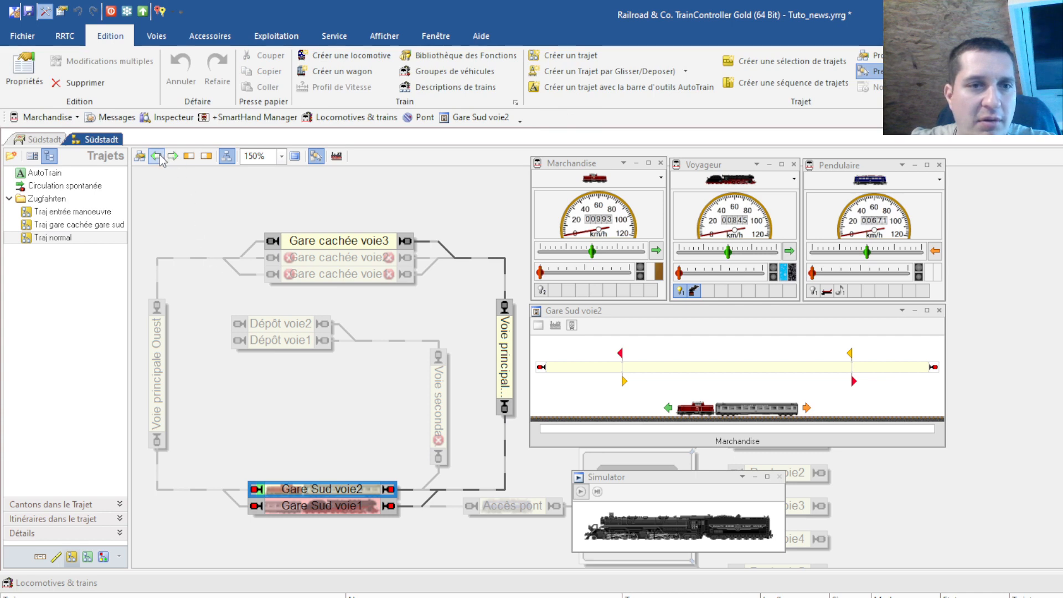
pyautogui.click(299, 508)
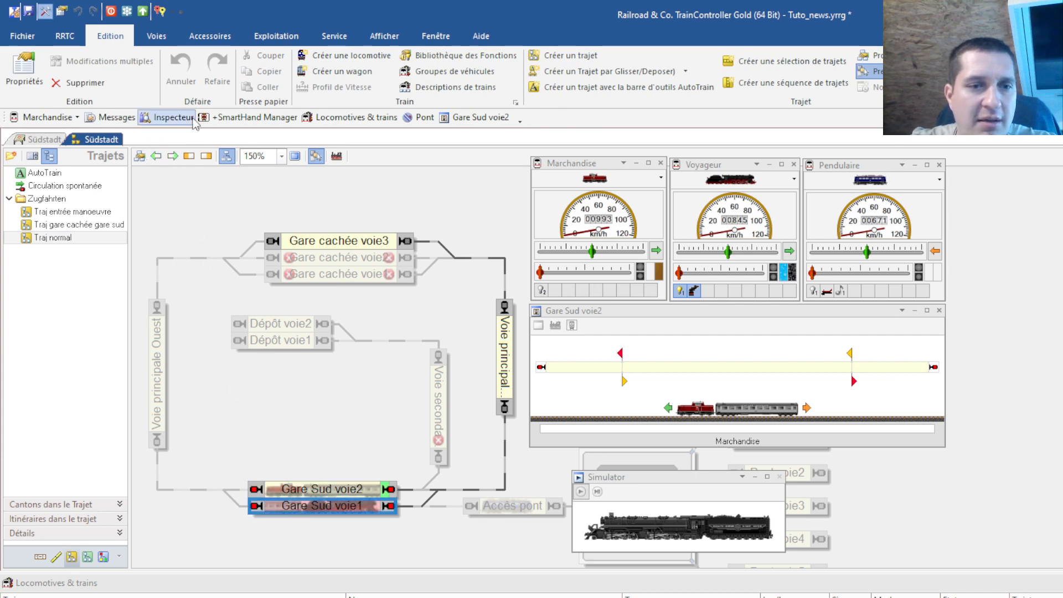
pyautogui.click(338, 240)
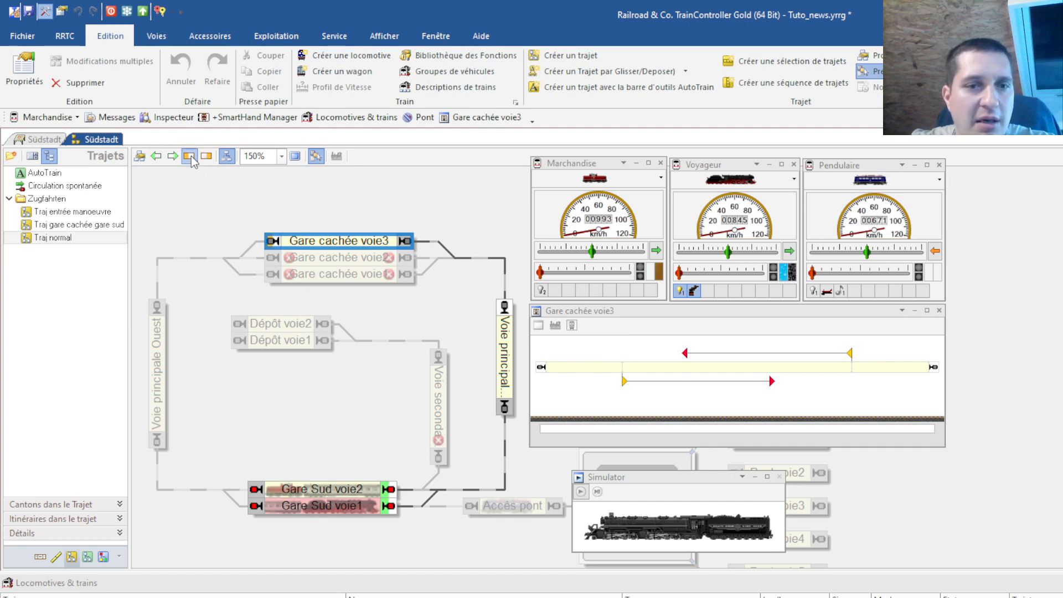
pyautogui.click(98, 238)
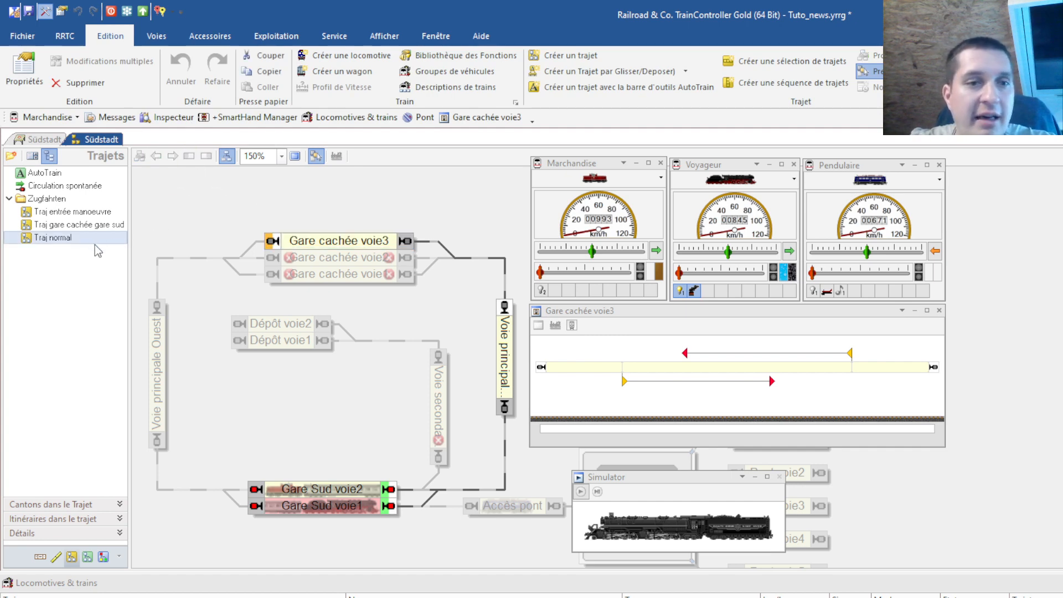
pyautogui.doubleClick(94, 243)
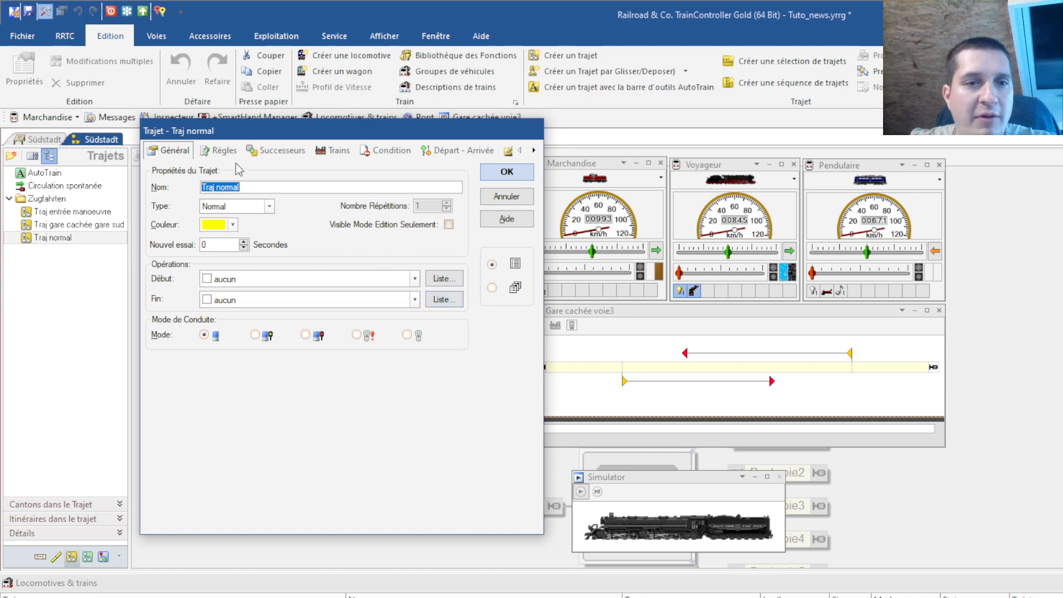
# Uncheck the 'Zones de manoeuvre' service in Traj normal's rules, confirm with OK, and save the project
pyautogui.click(221, 150)
pyautogui.scroll(-10, 293, 309)
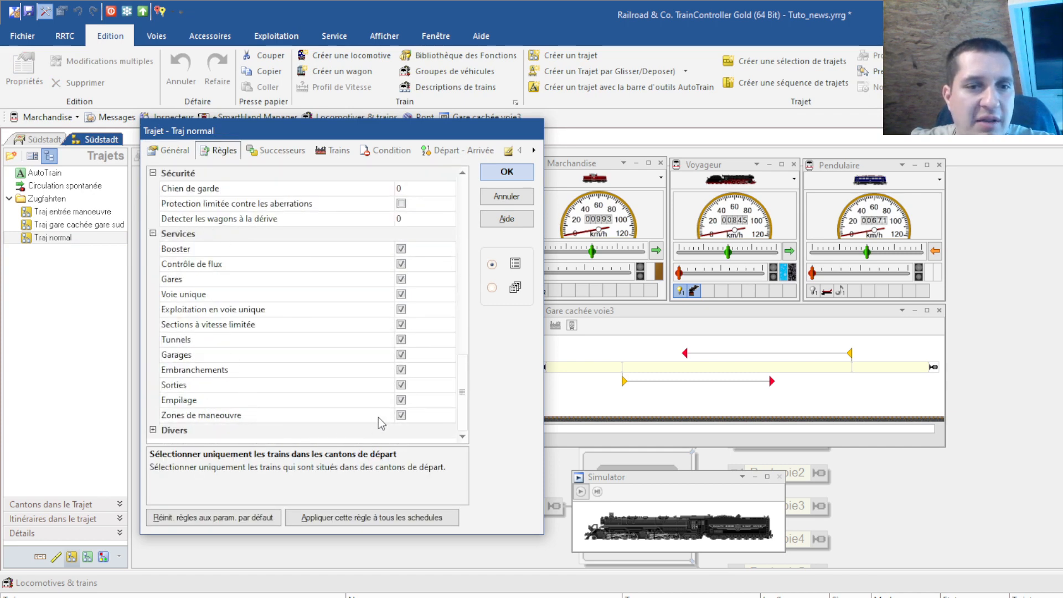
pyautogui.click(402, 415)
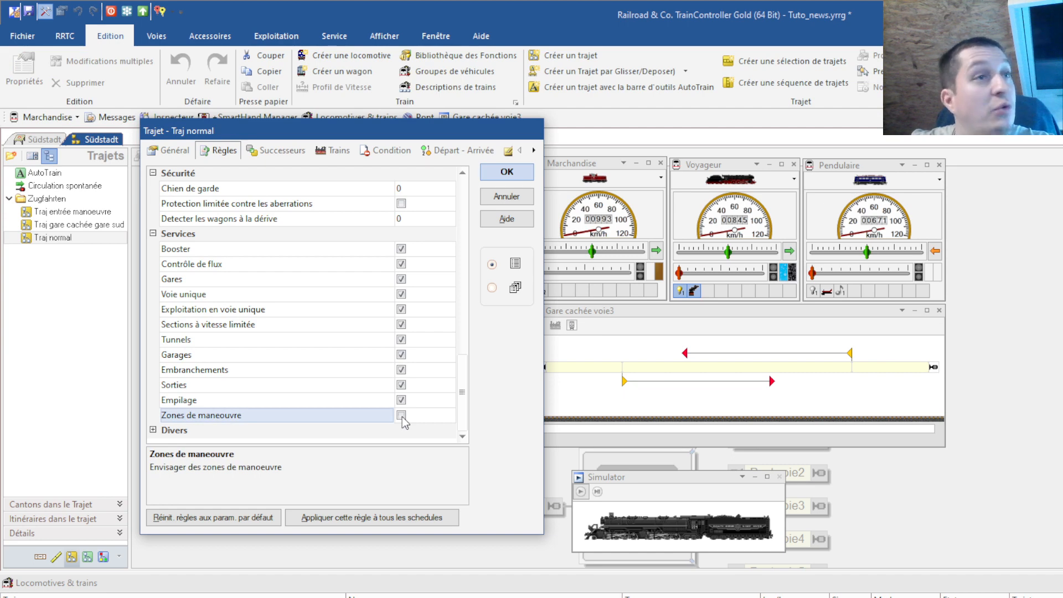
pyautogui.click(493, 176)
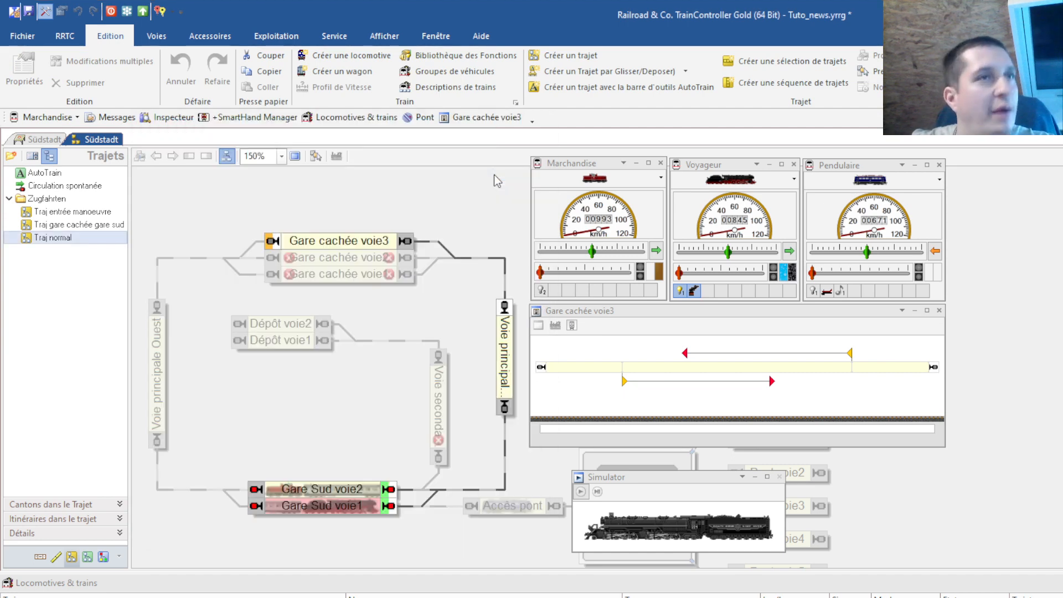
pyautogui.click(316, 155)
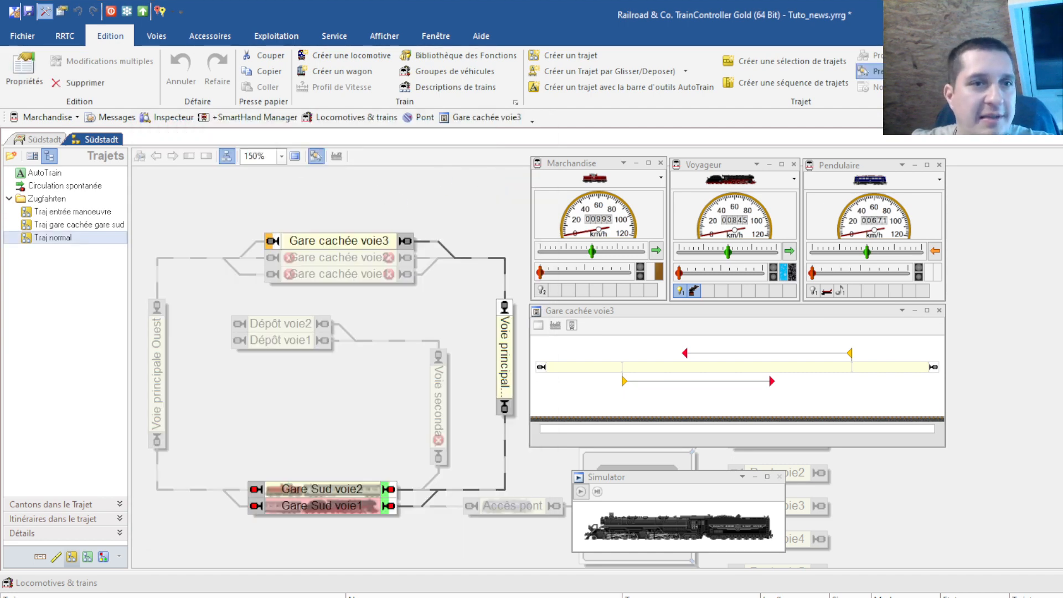
pyautogui.click(29, 12)
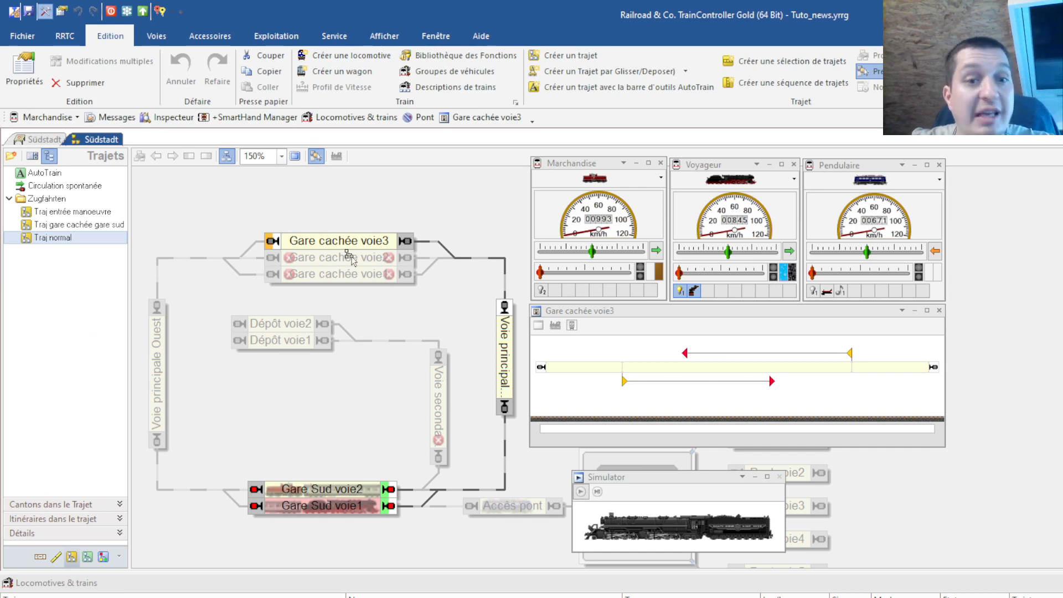
# On the Südstadt switchboard, assign the Traj entrée manoeuvre route to the Entrée manoeuvre push button
pyautogui.click(44, 140)
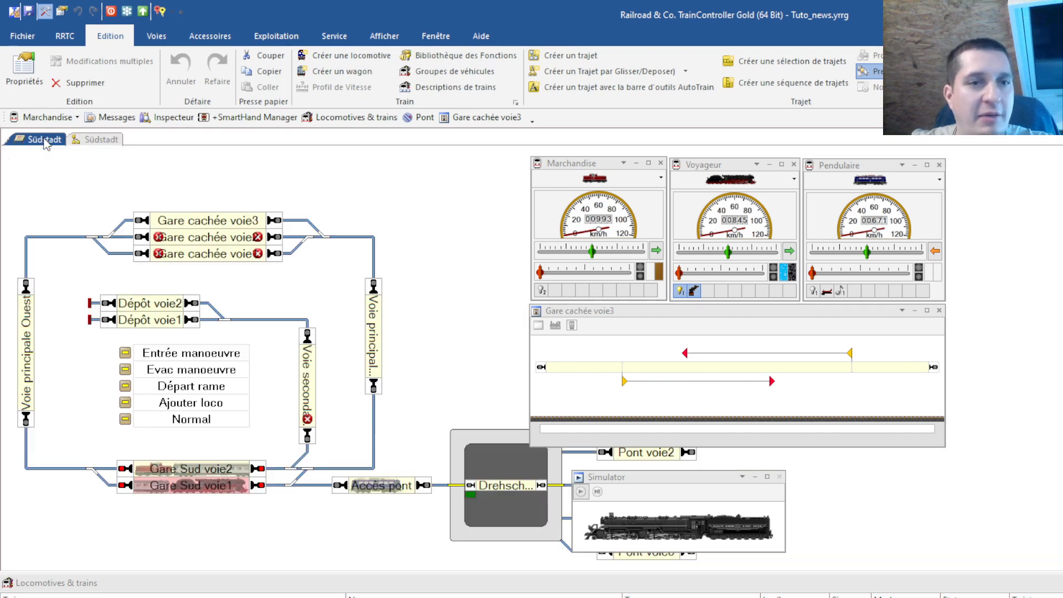
pyautogui.doubleClick(127, 357)
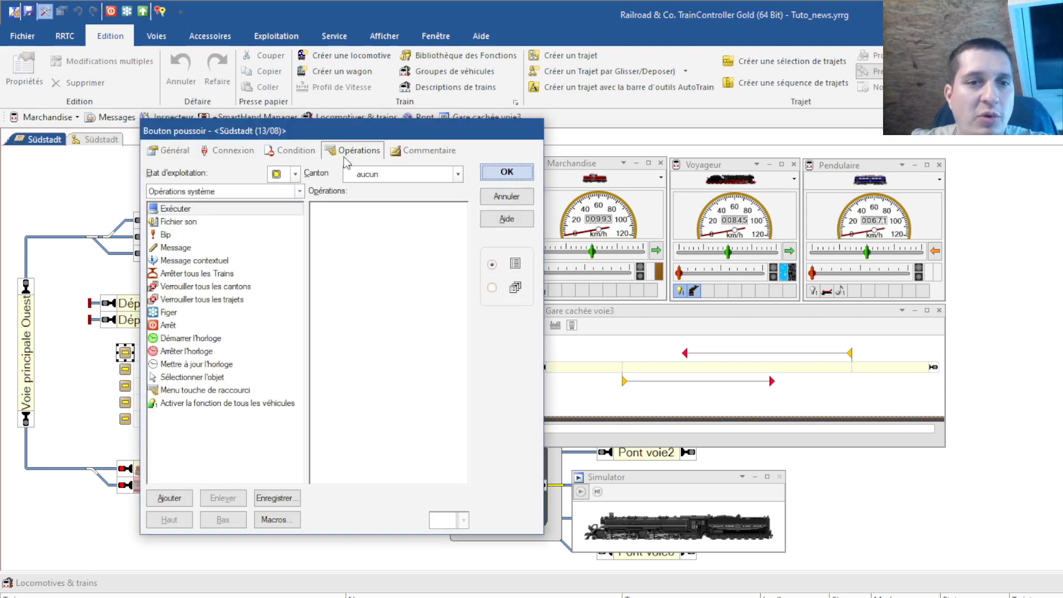
pyautogui.click(298, 191)
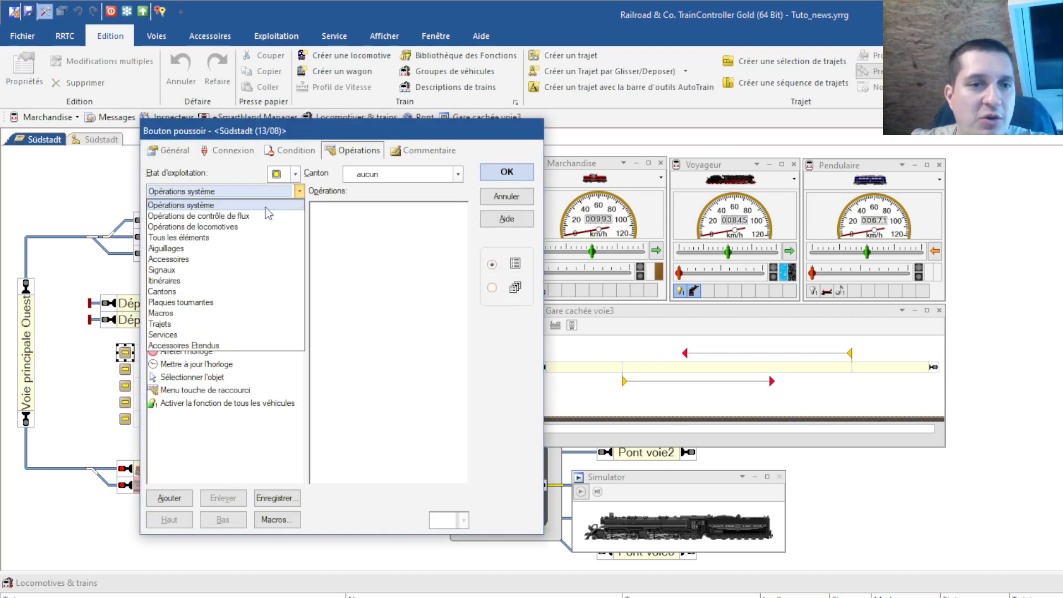
pyautogui.click(186, 324)
pyautogui.doubleClick(219, 213)
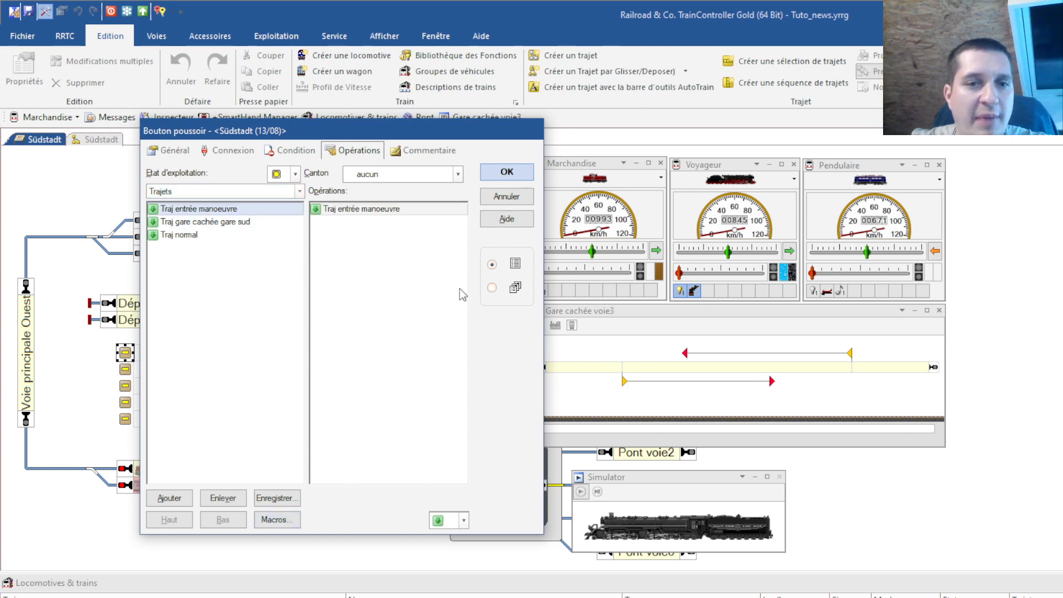
pyautogui.click(491, 174)
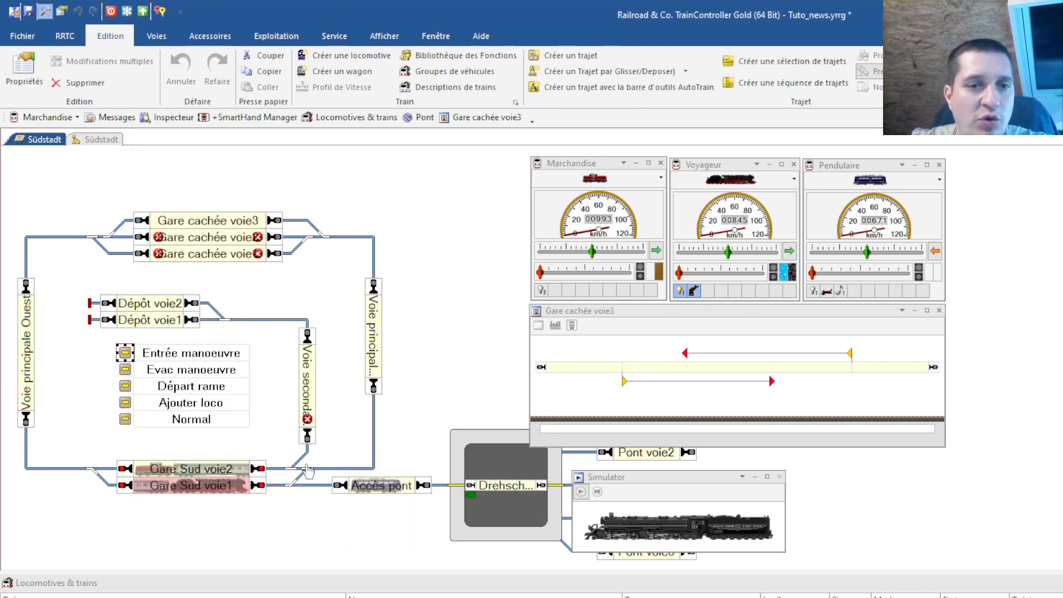
pyautogui.click(125, 369)
# Give the Evac manoeuvre button the Traj entrée manoeuvre route, run in reverse, tied to block Gare cachée voie3
pyautogui.doubleClick(125, 369)
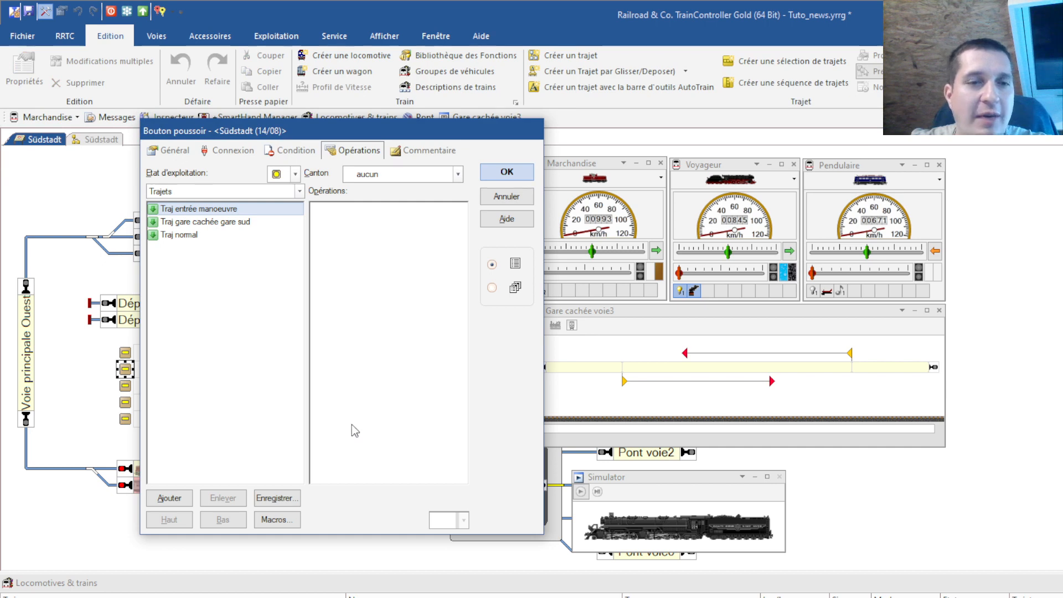
pyautogui.doubleClick(207, 210)
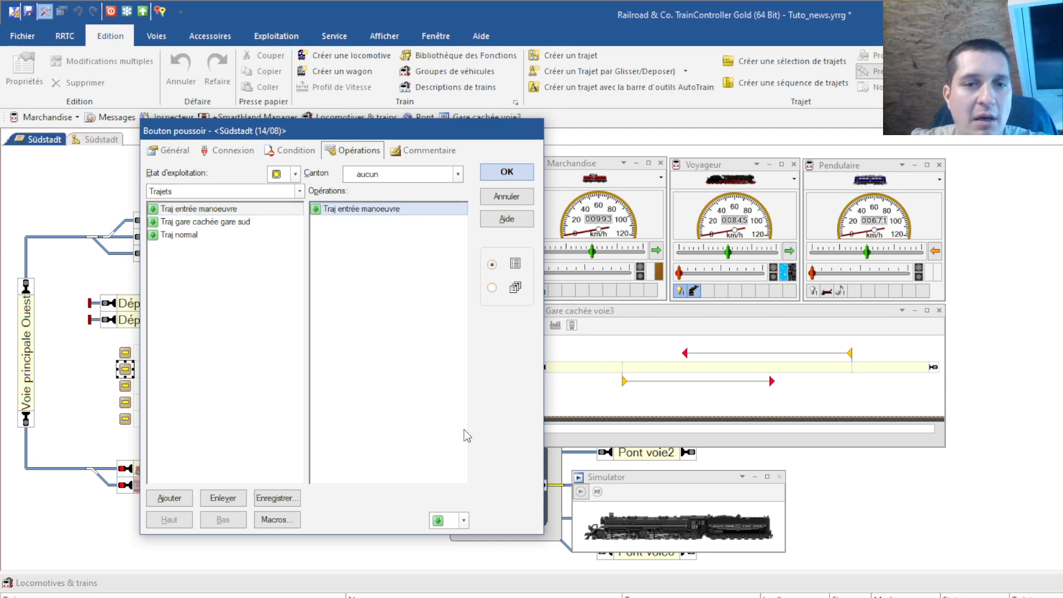
pyautogui.click(463, 520)
pyautogui.click(456, 549)
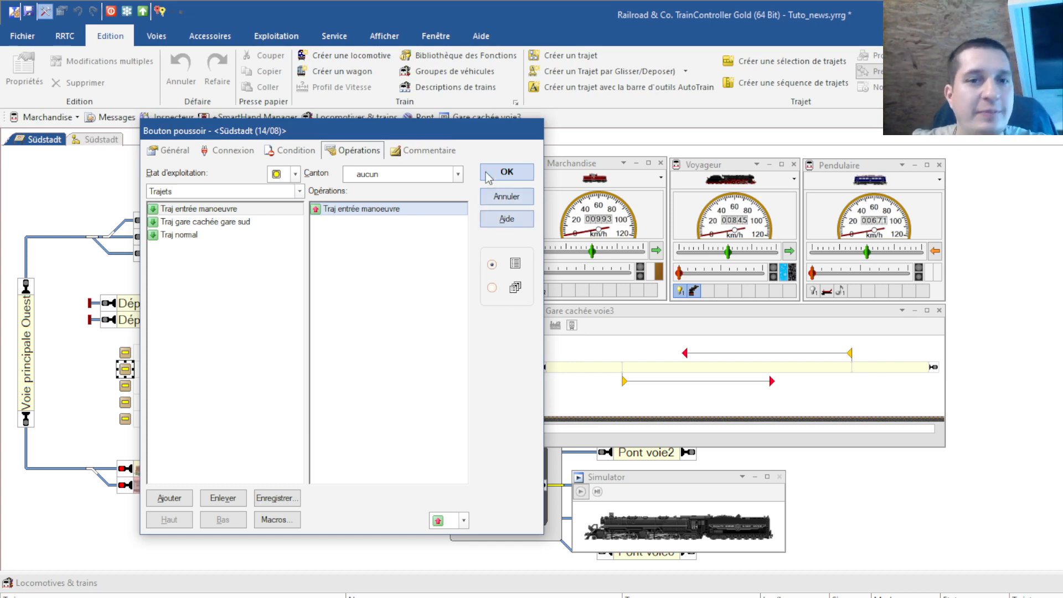
pyautogui.click(458, 174)
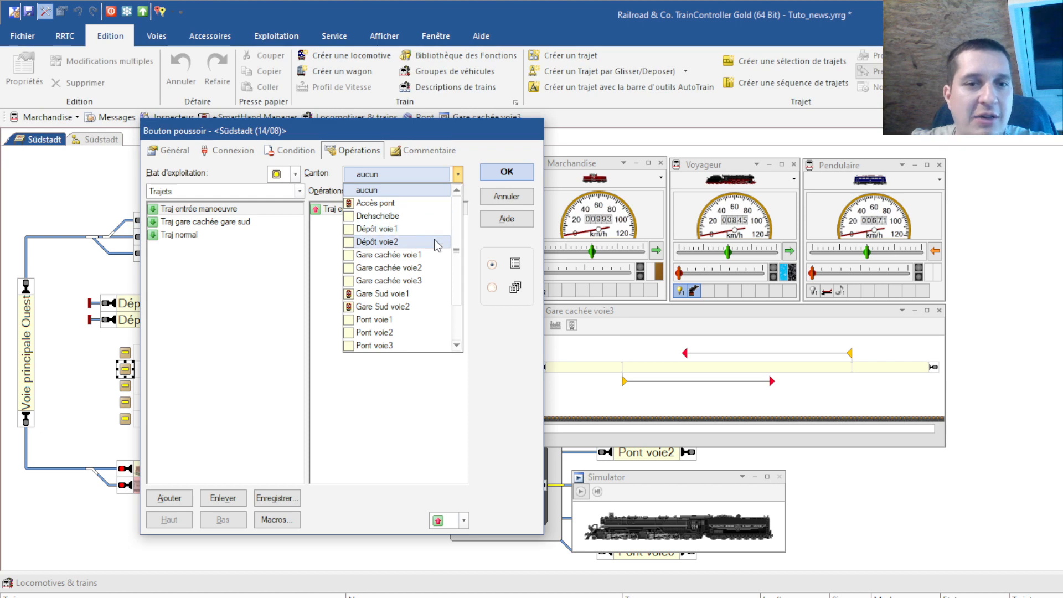
pyautogui.click(387, 280)
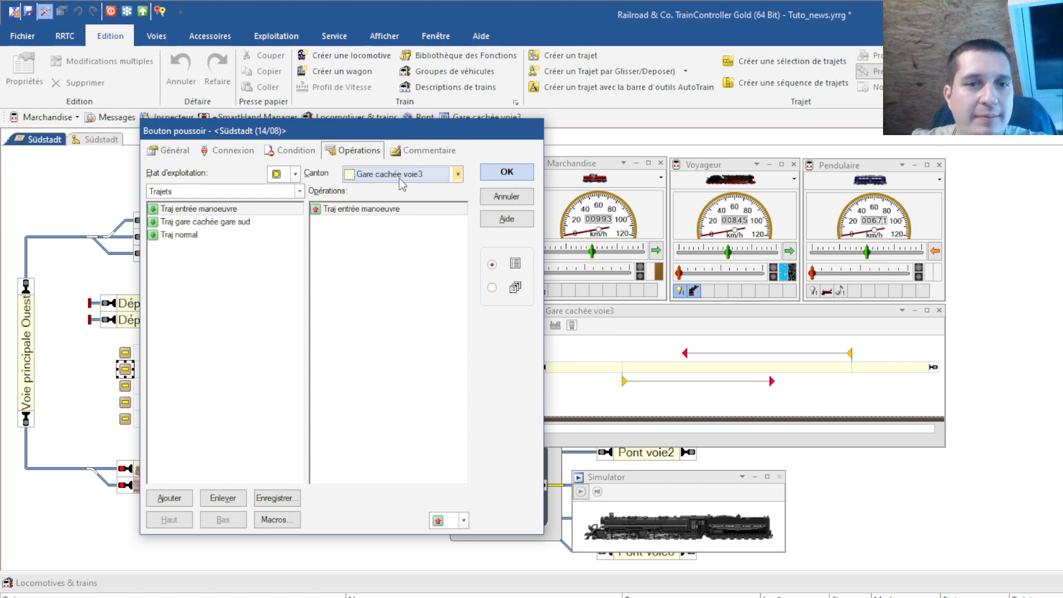
# Add the Séparer la locomotive operation and move it to the top of the list
pyautogui.click(300, 191)
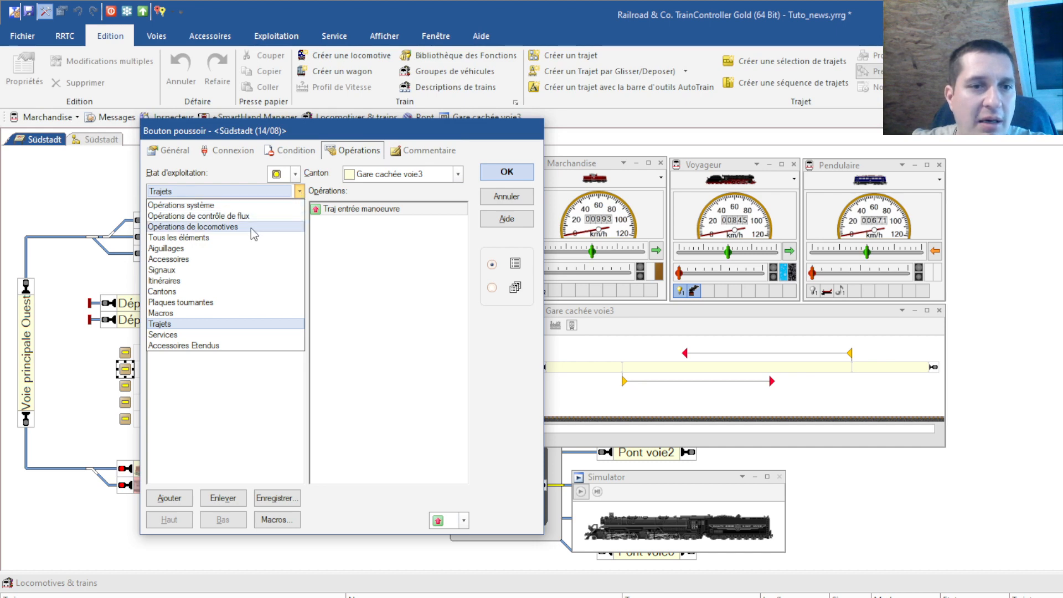
pyautogui.click(230, 225)
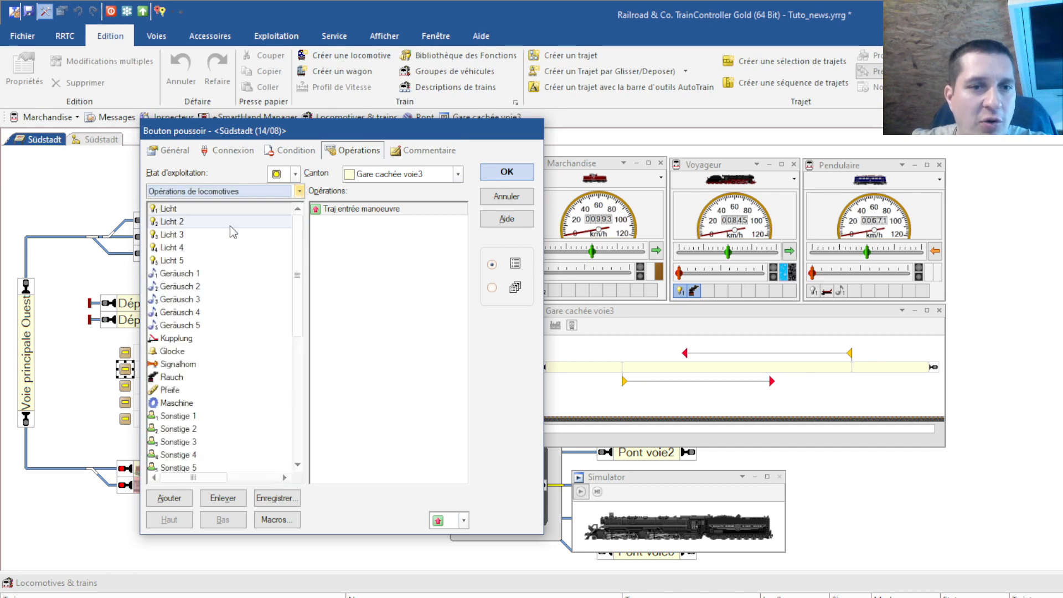
pyautogui.scroll(-5, 231, 317)
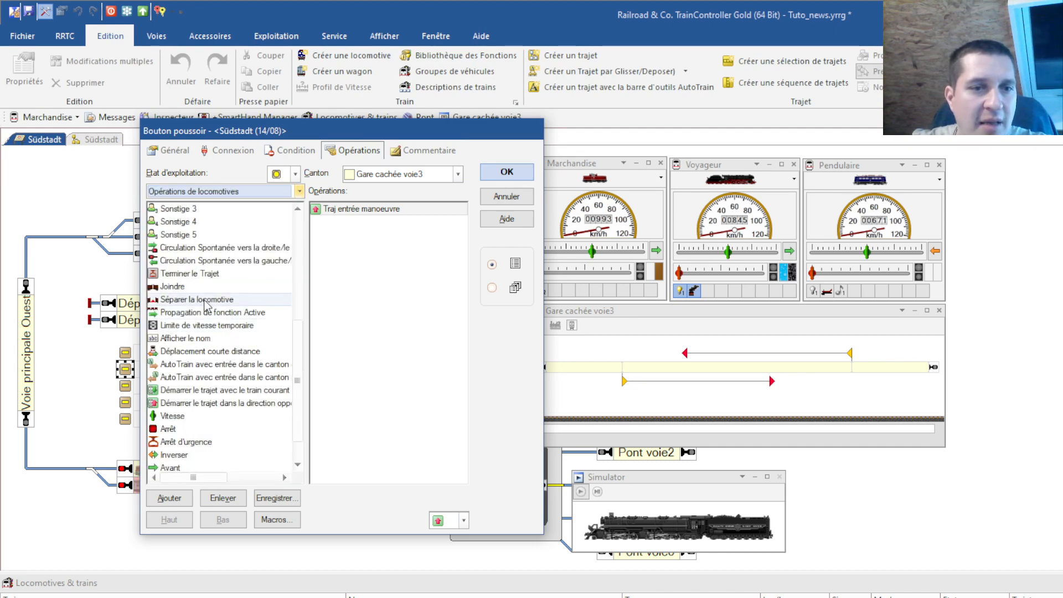
pyautogui.click(222, 299)
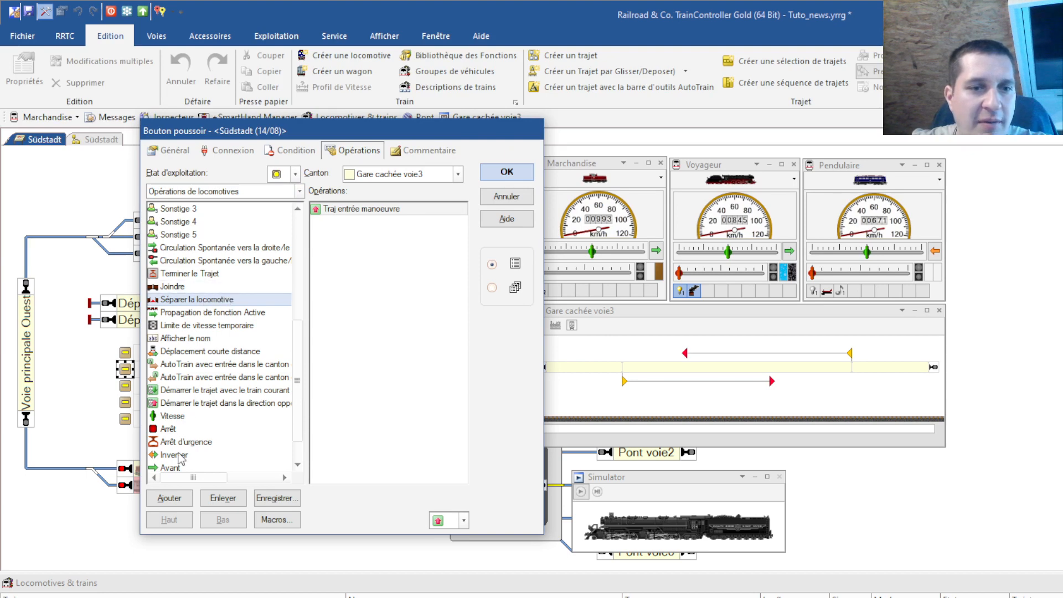
pyautogui.click(172, 498)
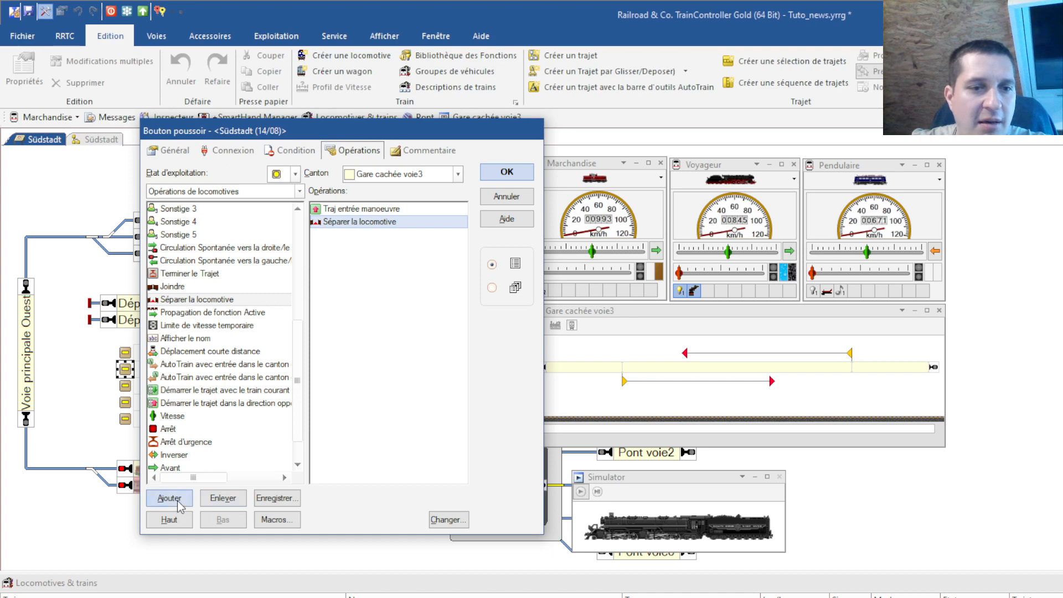
pyautogui.click(172, 520)
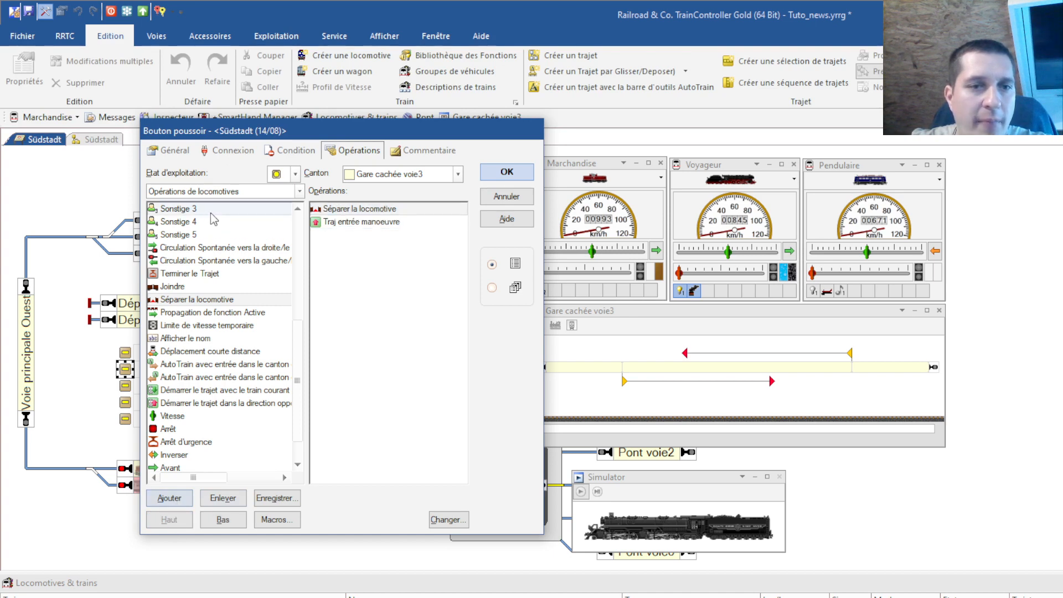
pyautogui.click(232, 191)
pyautogui.click(208, 217)
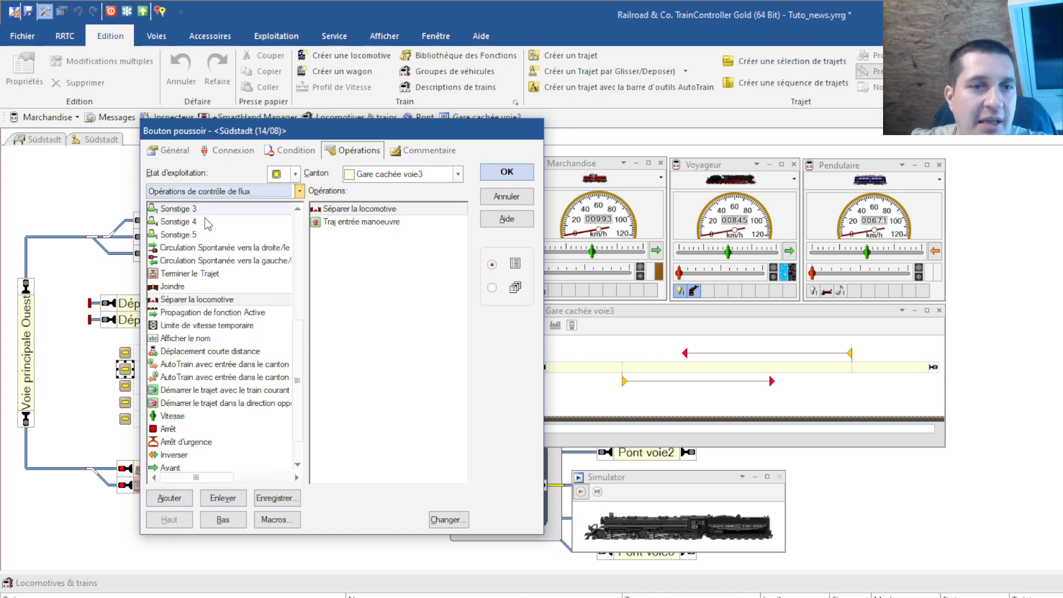
# Add a Délai operation set to 00:00:02 after the uncoupling step
pyautogui.click(168, 498)
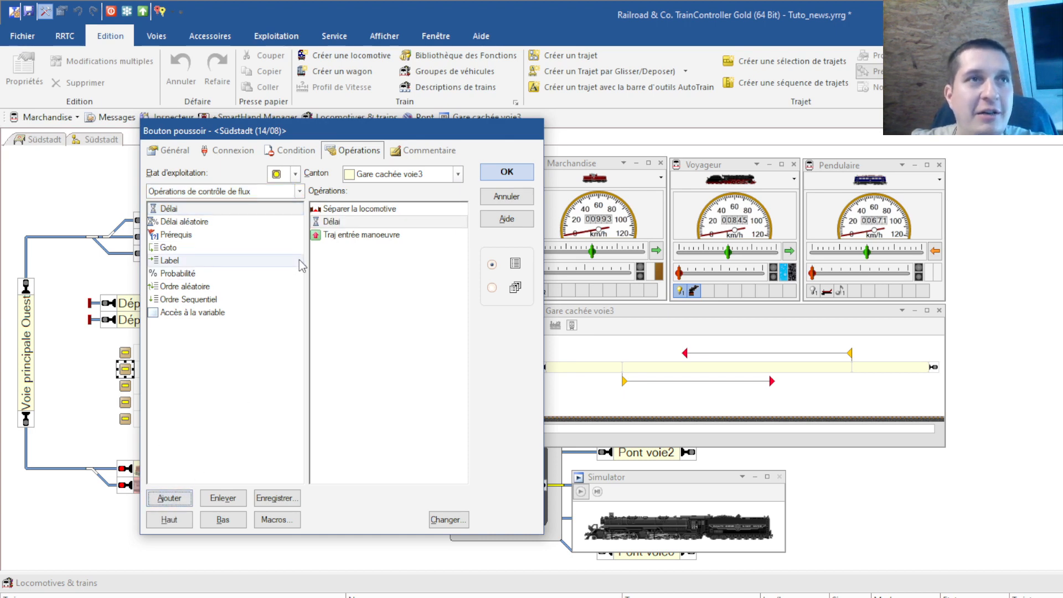
pyautogui.click(336, 222)
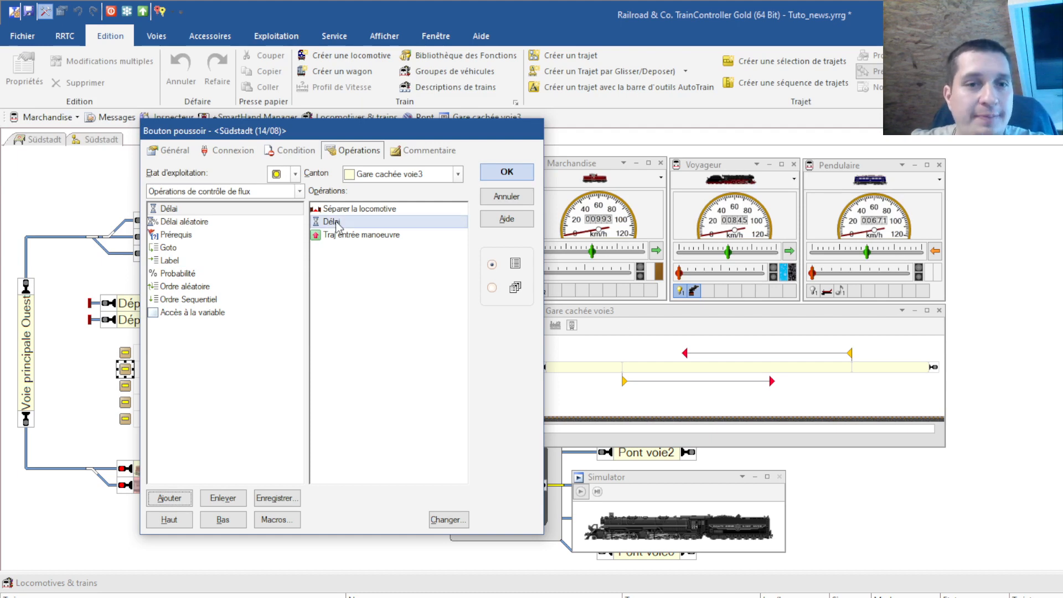
pyautogui.click(448, 519)
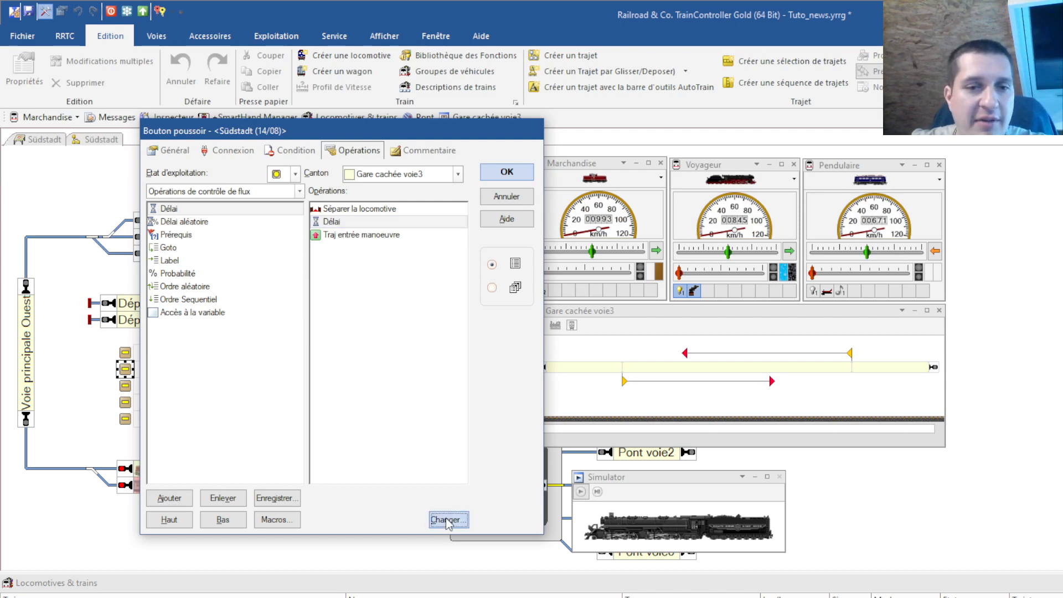
pyautogui.click(253, 348)
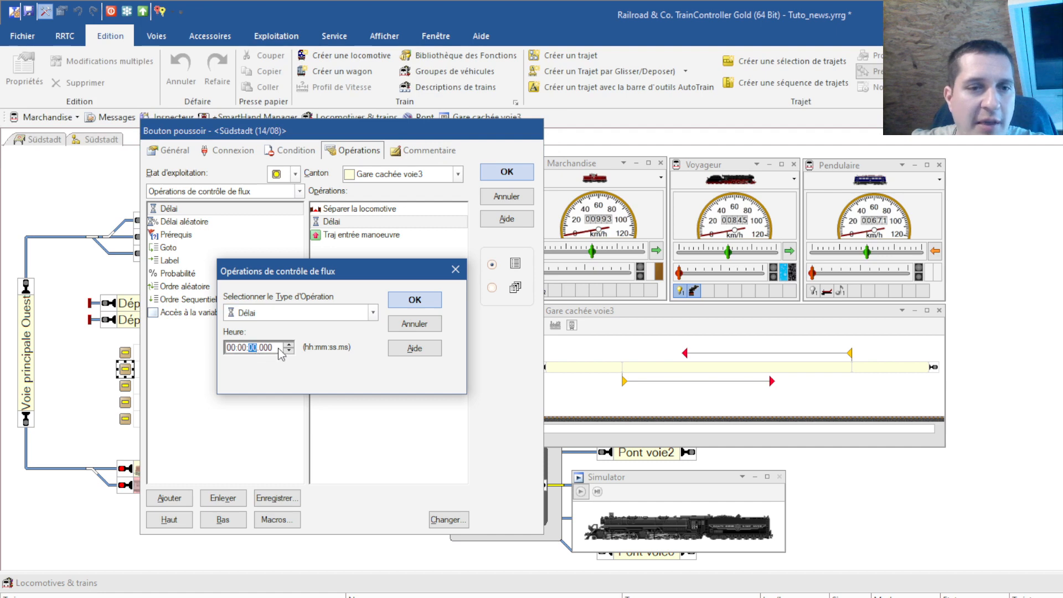
pyautogui.click(285, 344)
pyautogui.click(285, 343)
pyautogui.click(414, 299)
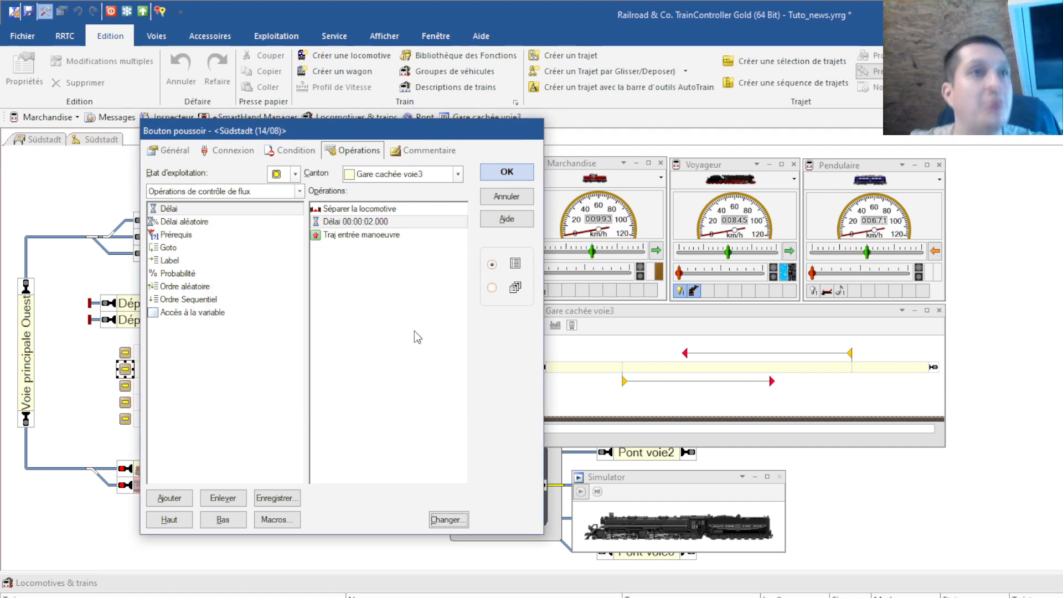
# Change Séparer la locomotive to uncouple the 'la plus à droite/en bas' locomotive and confirm the settings
pyautogui.click(360, 209)
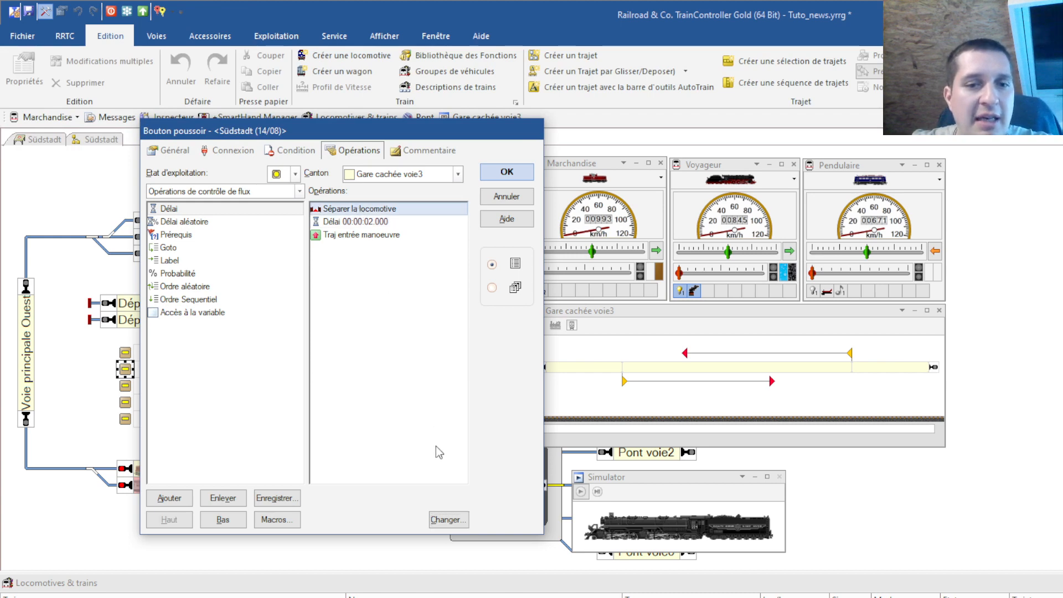
pyautogui.click(446, 520)
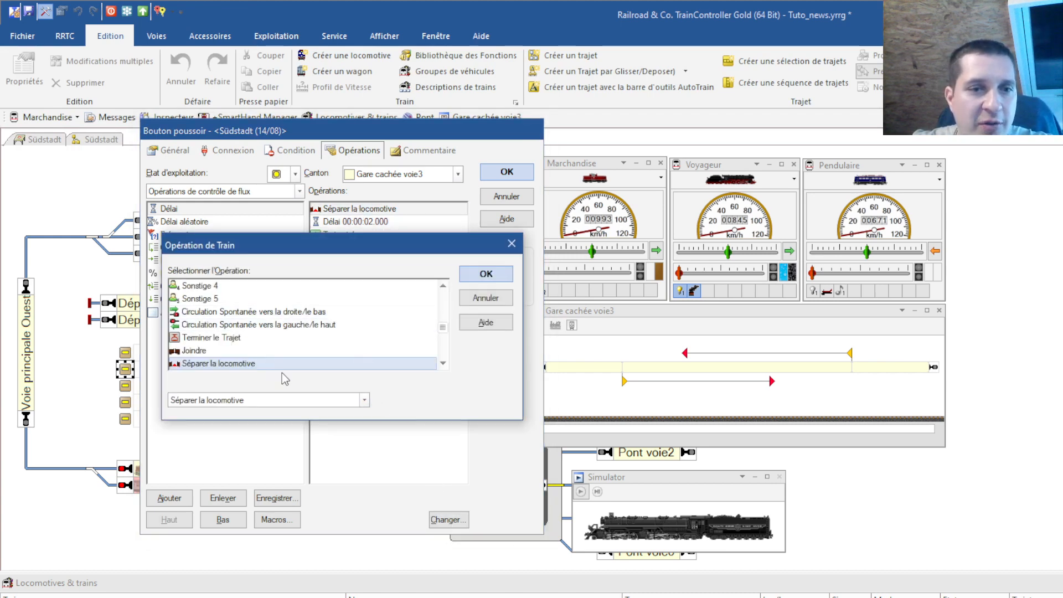
pyautogui.click(364, 399)
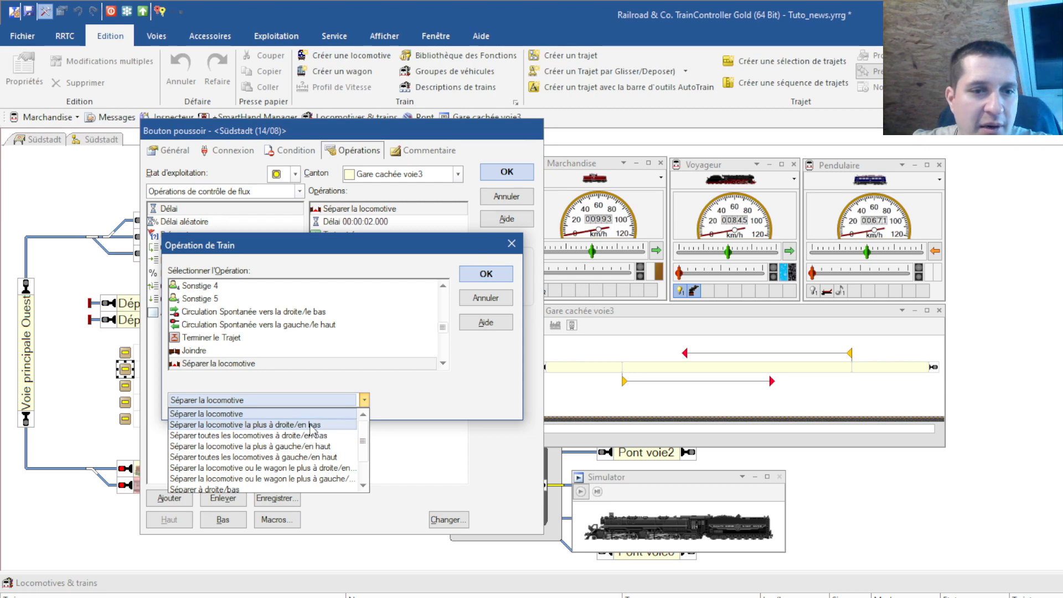
pyautogui.click(311, 424)
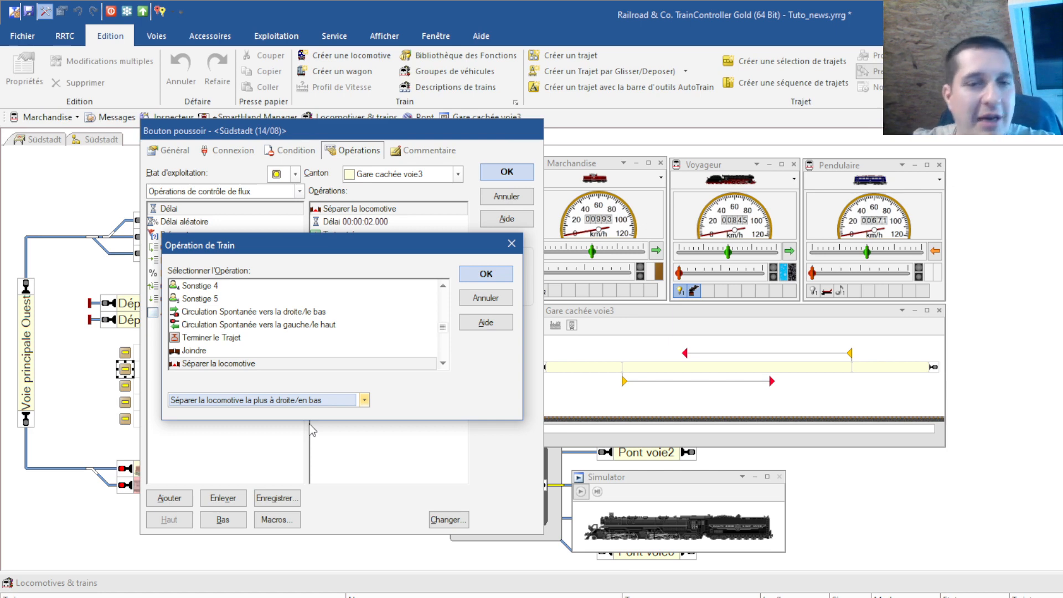
pyautogui.click(491, 279)
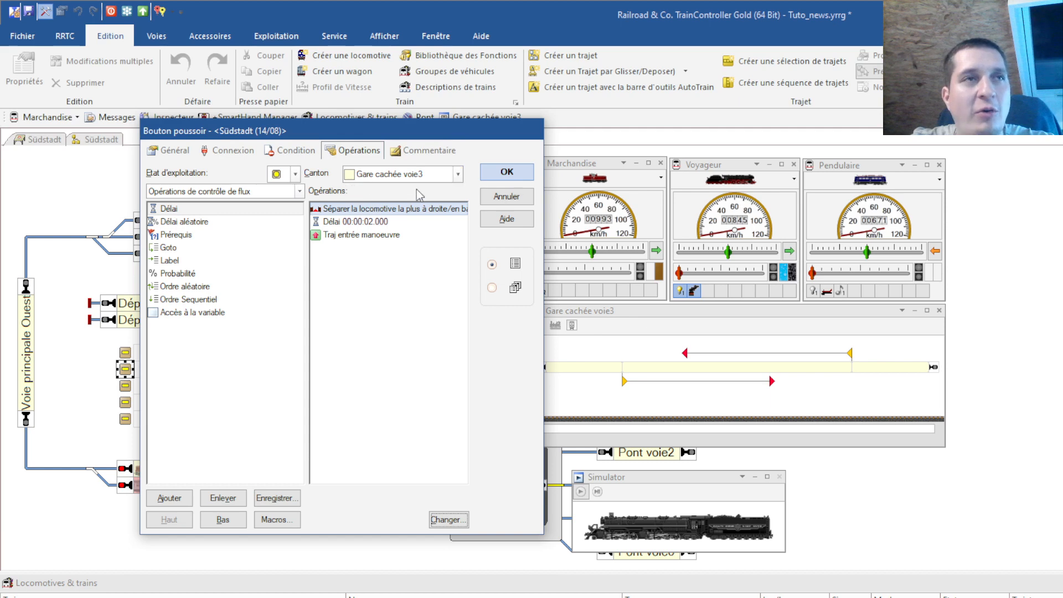
pyautogui.click(507, 172)
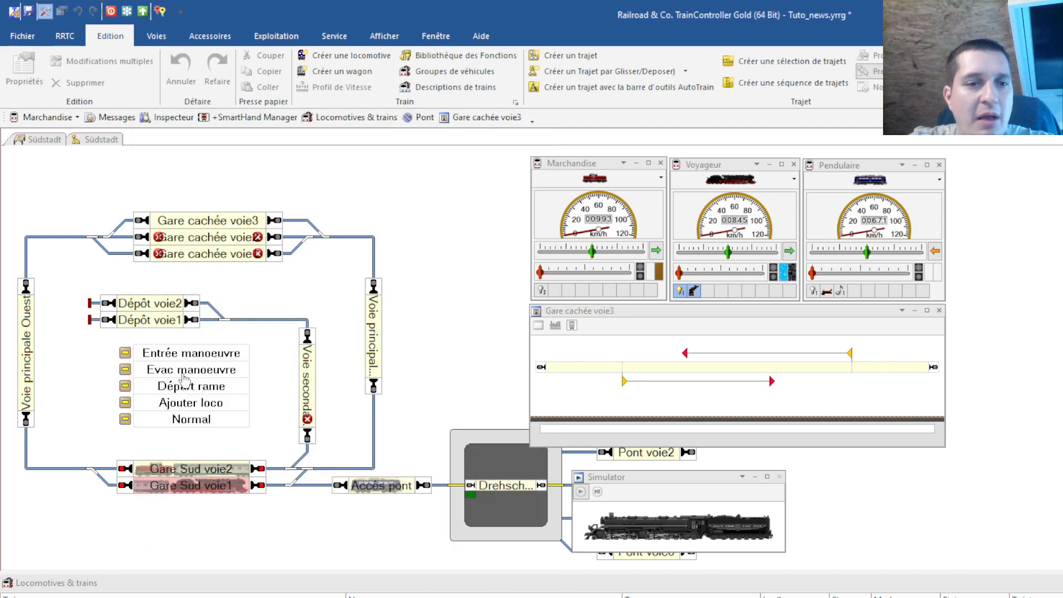
# Assign the Traj gare cachée gare sud route to the Départ rame push button
pyautogui.click(126, 387)
pyautogui.doubleClick(125, 386)
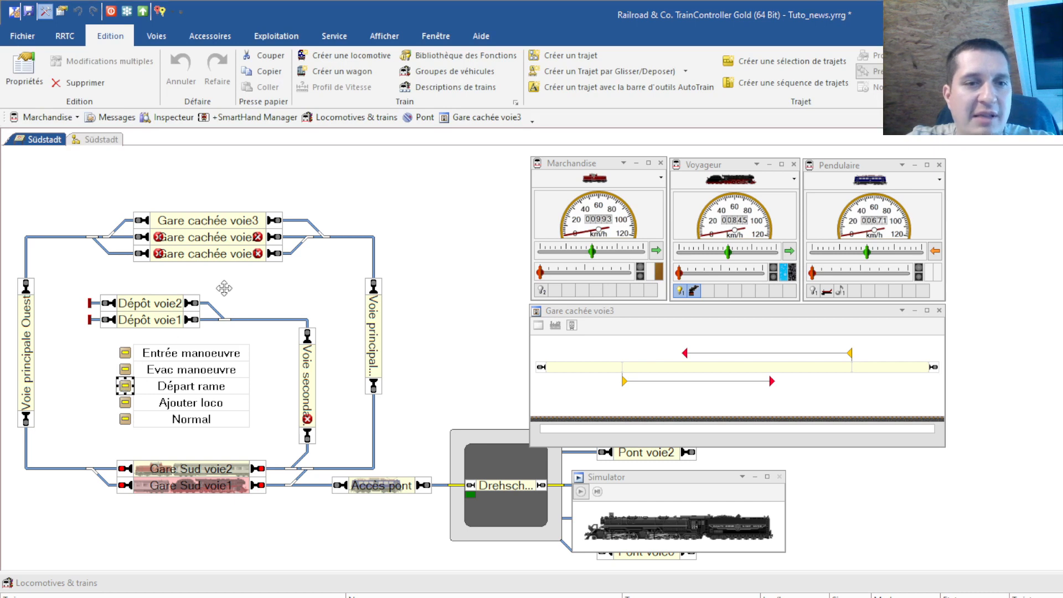
pyautogui.moveTo(280, 131); pyautogui.dragTo(455, 141)
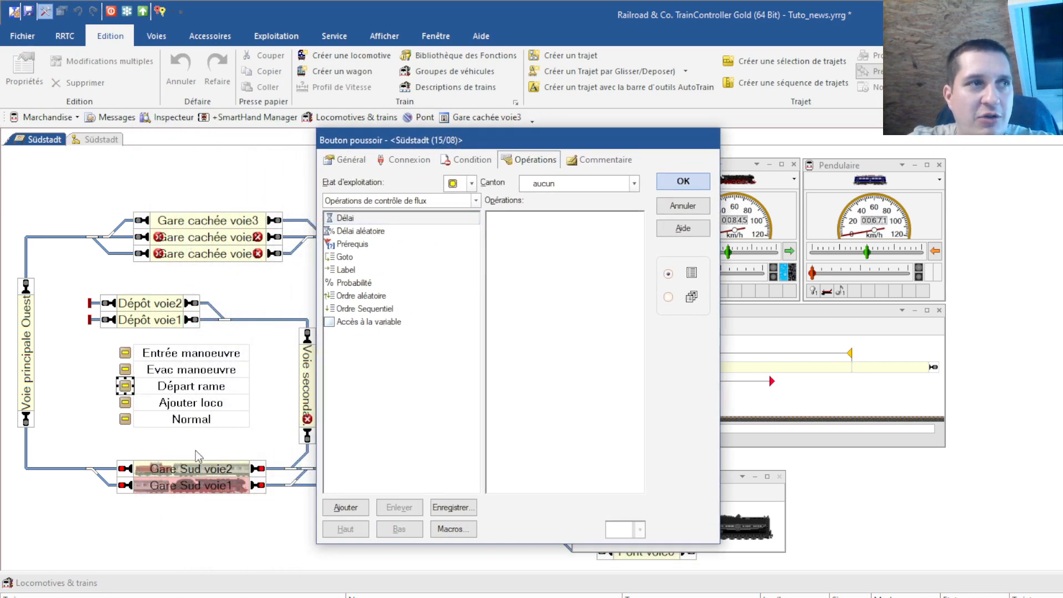
pyautogui.click(475, 201)
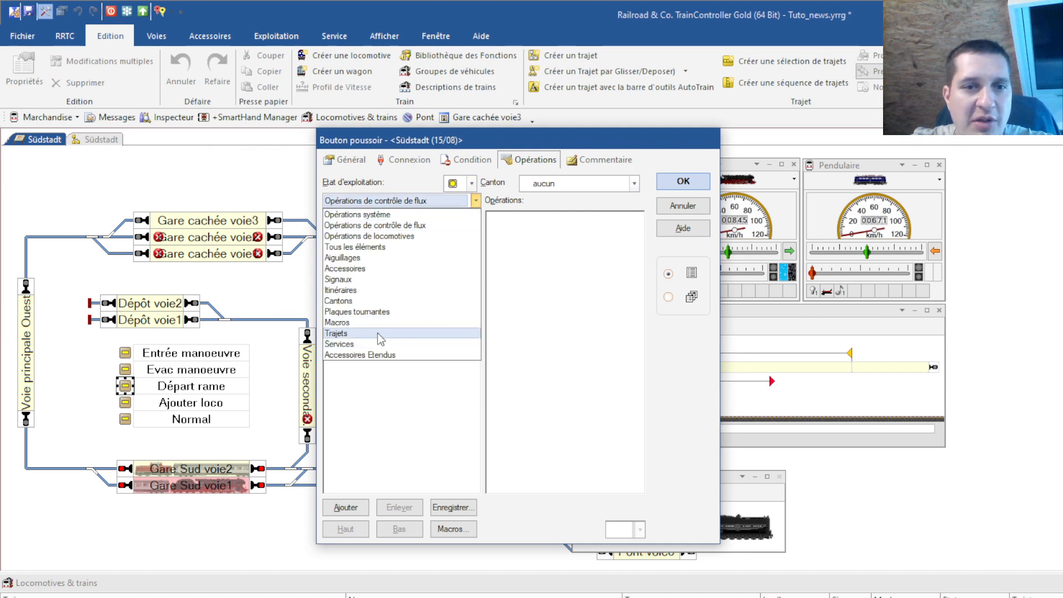
pyautogui.click(362, 334)
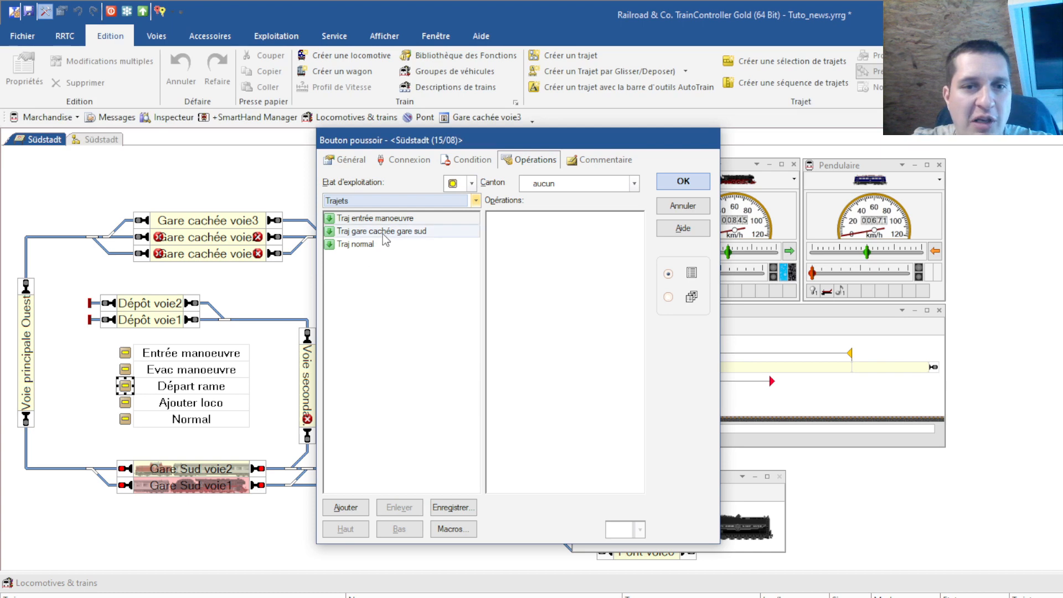
pyautogui.doubleClick(383, 233)
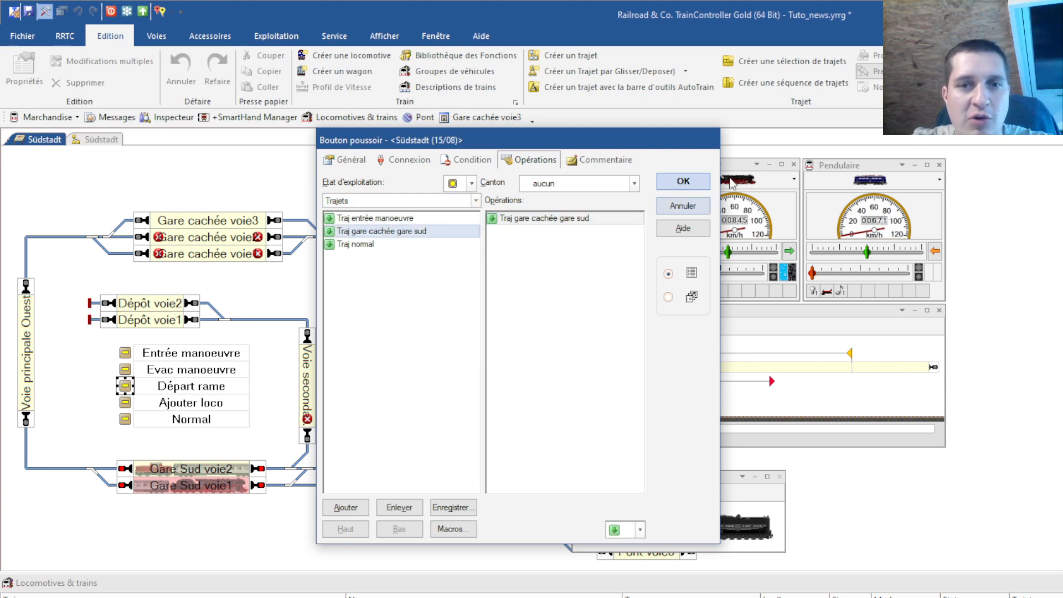
pyautogui.click(687, 182)
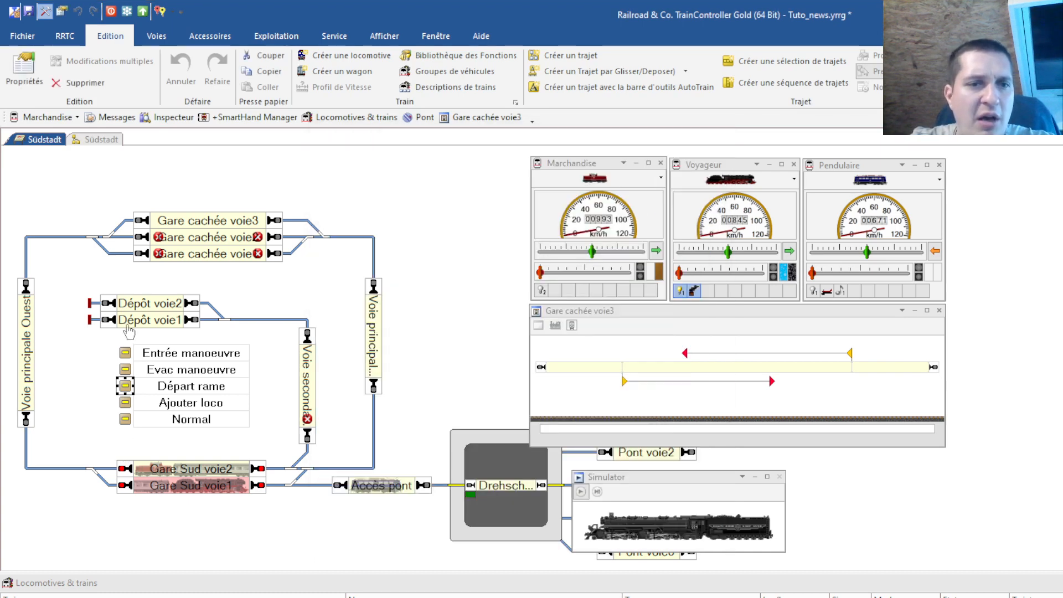
pyautogui.click(125, 405)
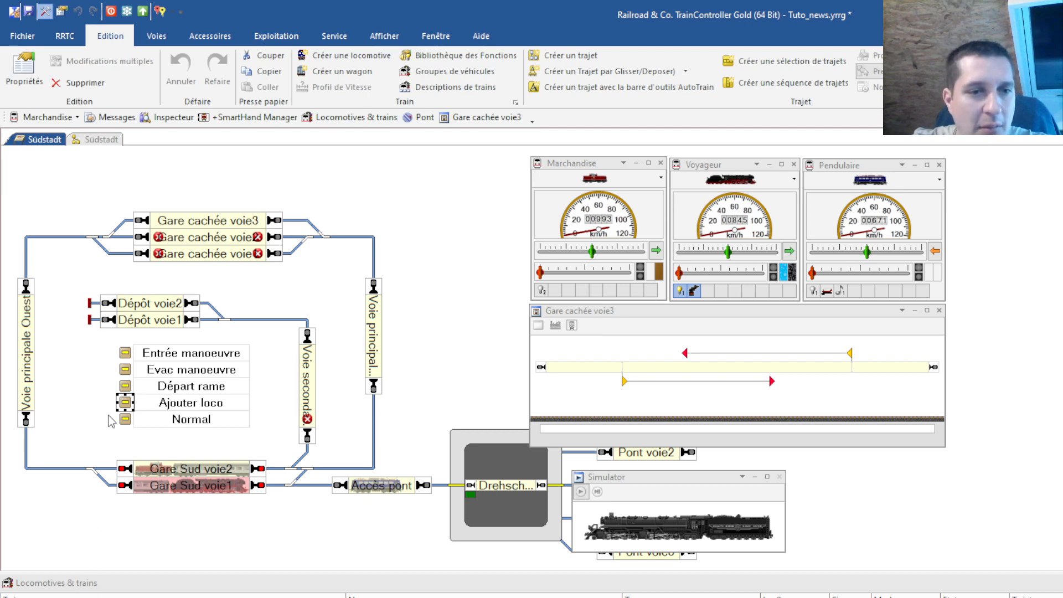
# Give Ajouter loco the Traj gare cachée gare sud route in the voyage retour direction
pyautogui.doubleClick(125, 403)
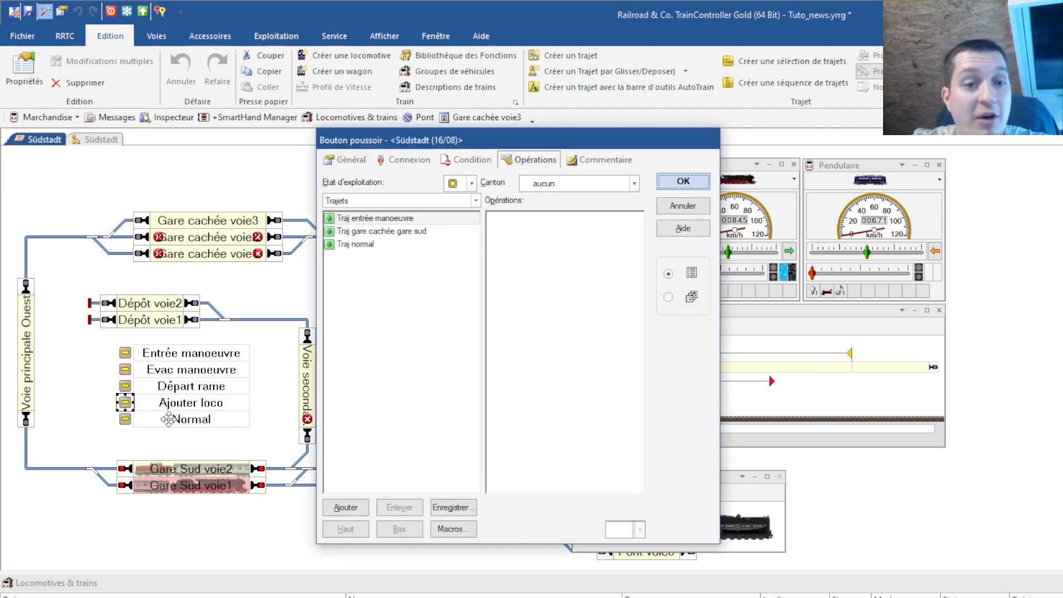
pyautogui.click(380, 231)
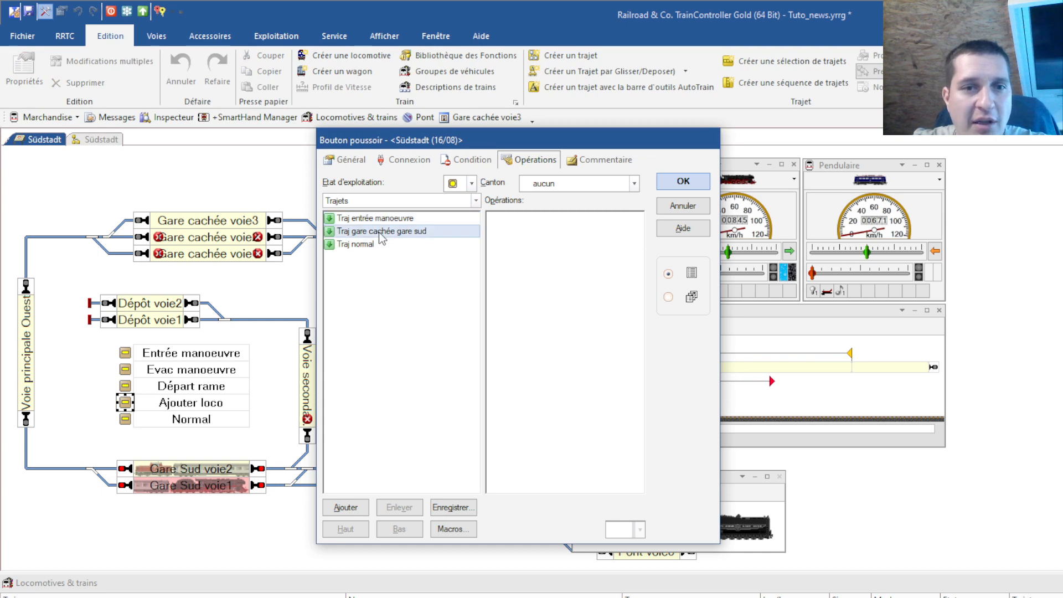
pyautogui.doubleClick(378, 231)
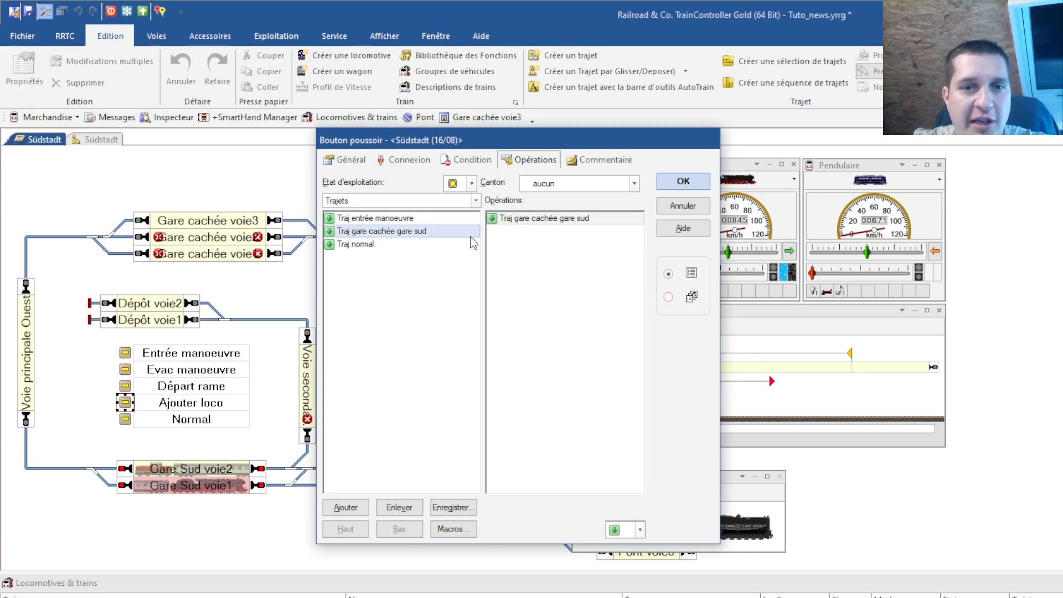
pyautogui.click(639, 529)
pyautogui.click(631, 559)
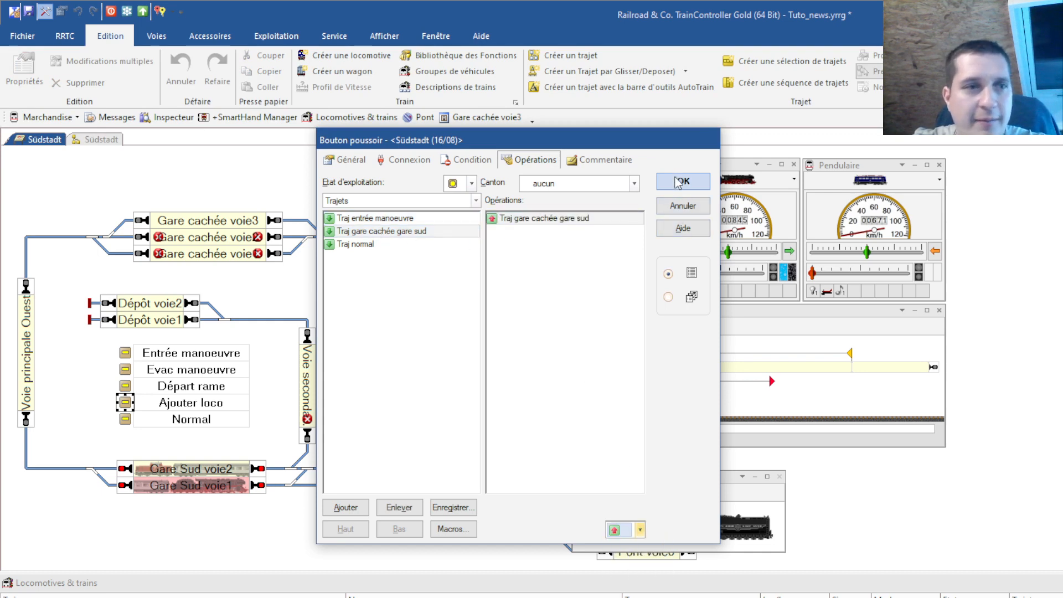
pyautogui.click(682, 182)
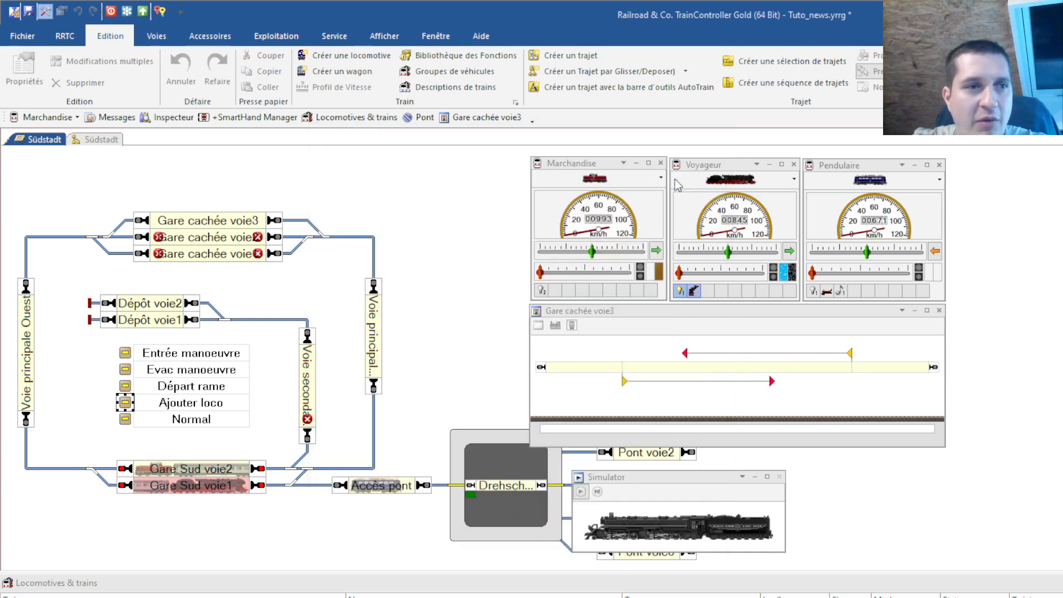
# Add the Traj normal route as the Normal push button's operation
pyautogui.click(126, 420)
pyautogui.doubleClick(125, 419)
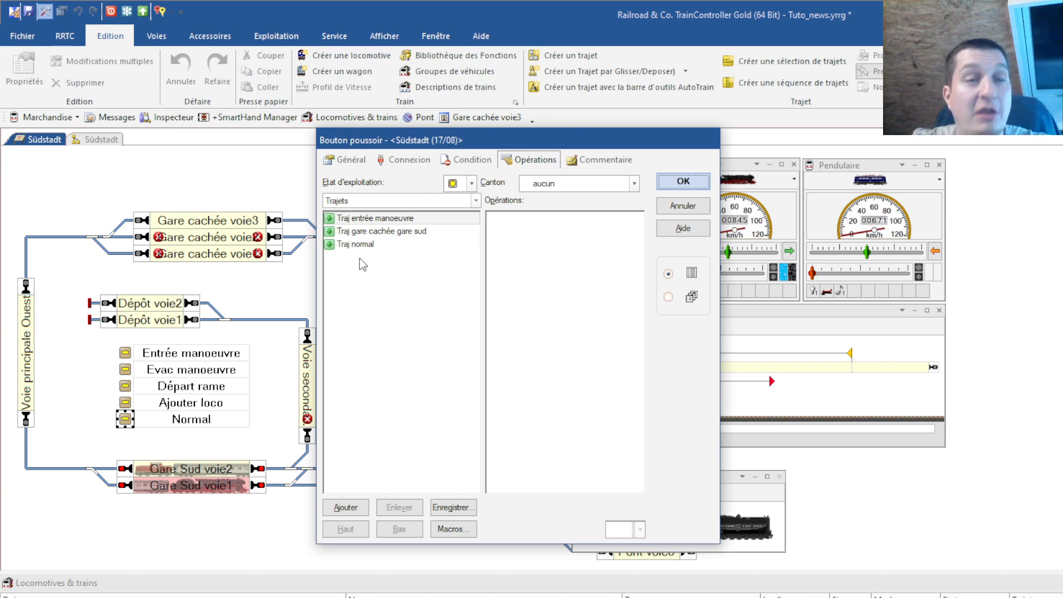
pyautogui.click(357, 245)
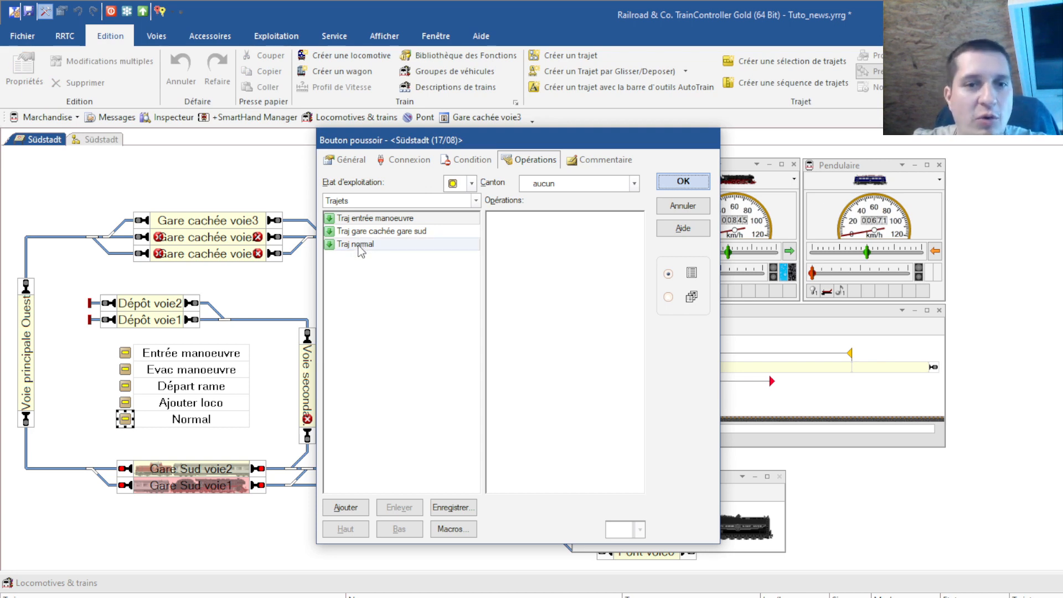
pyautogui.click(348, 505)
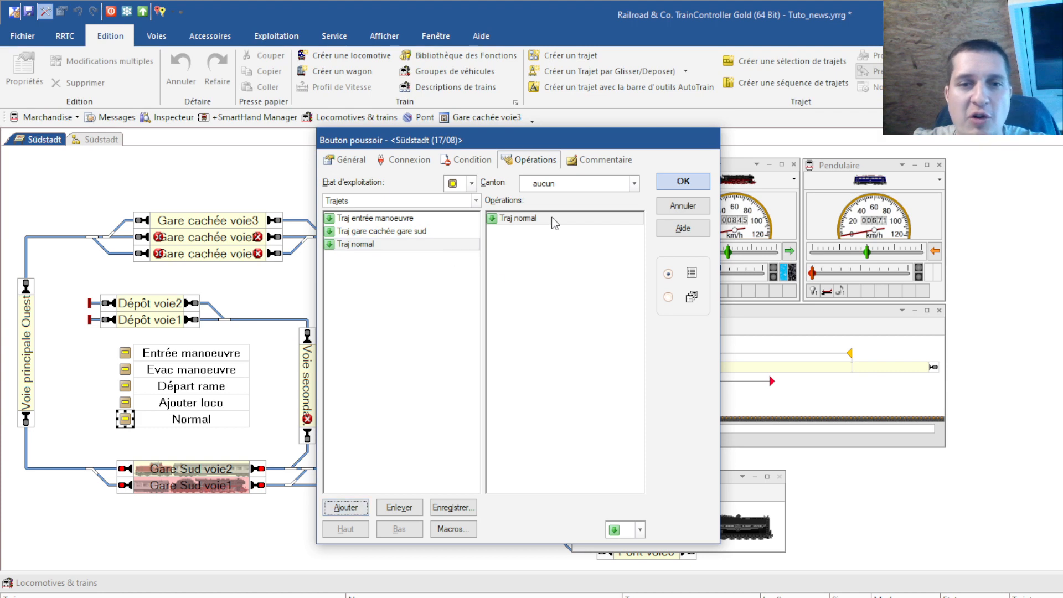
pyautogui.click(682, 181)
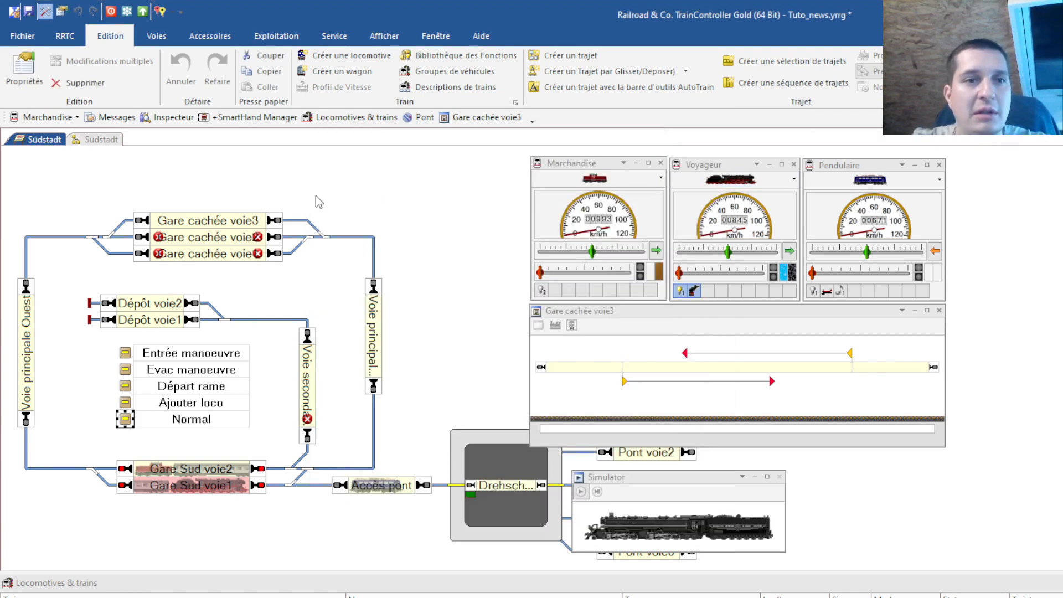
# Save the layout and switch to operation mode with the simulator active
pyautogui.click(28, 11)
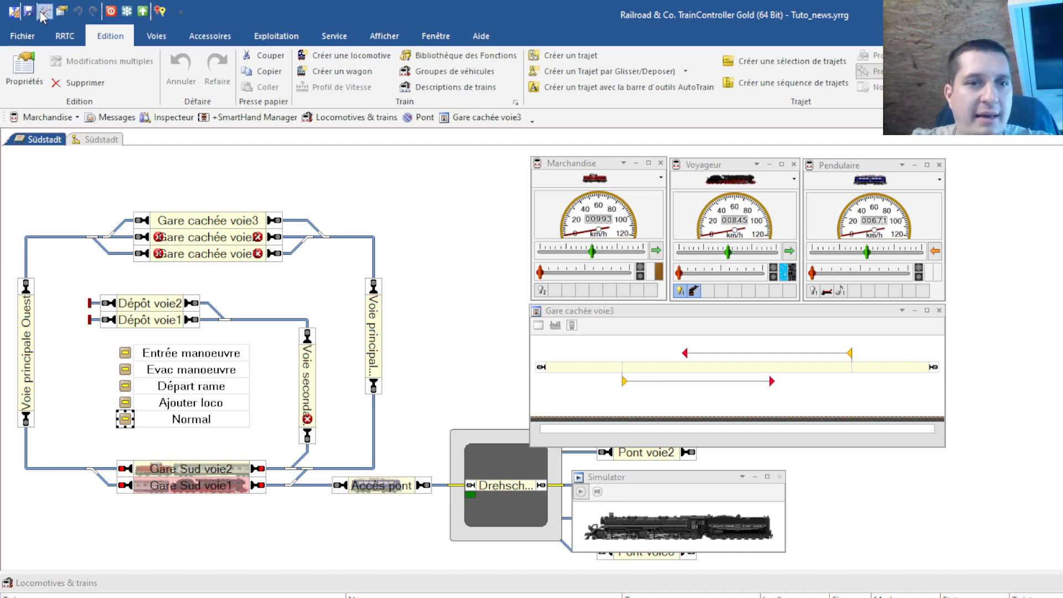
pyautogui.click(44, 12)
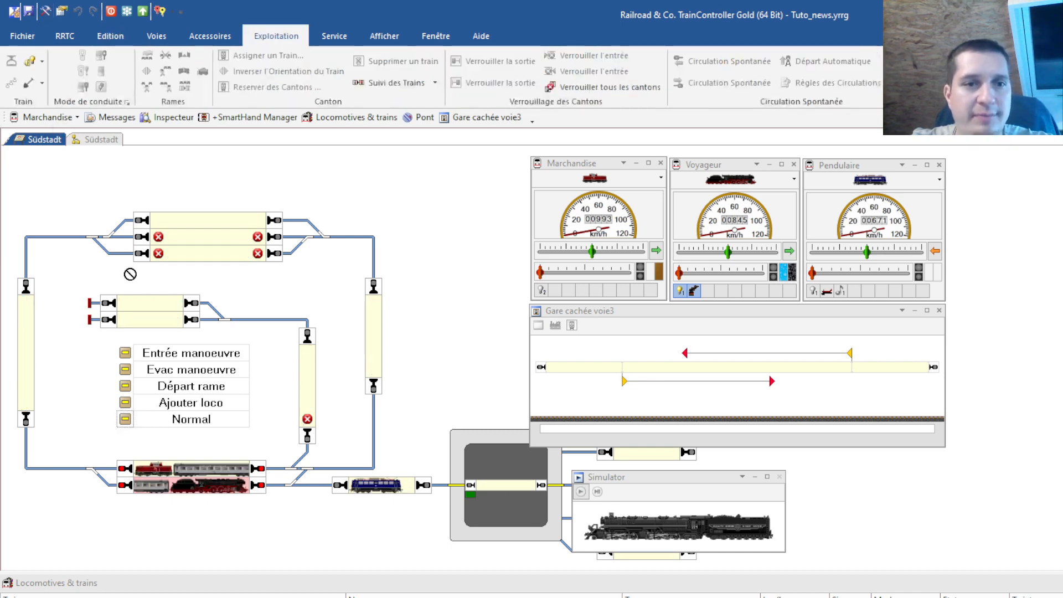
pyautogui.click(580, 492)
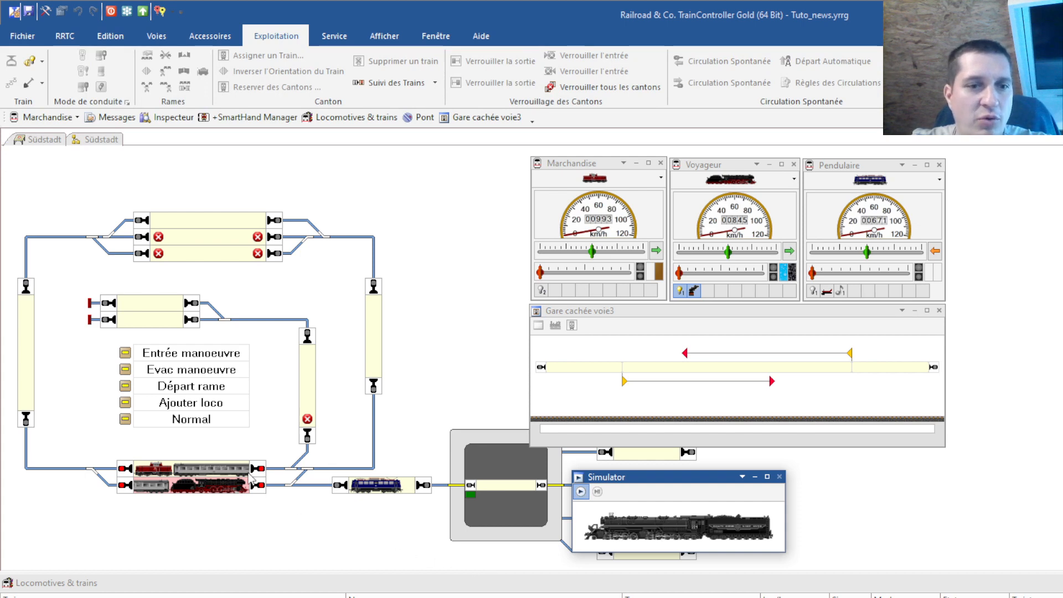
# Lock the exit of Gare Sud voie2
pyautogui.click(224, 470)
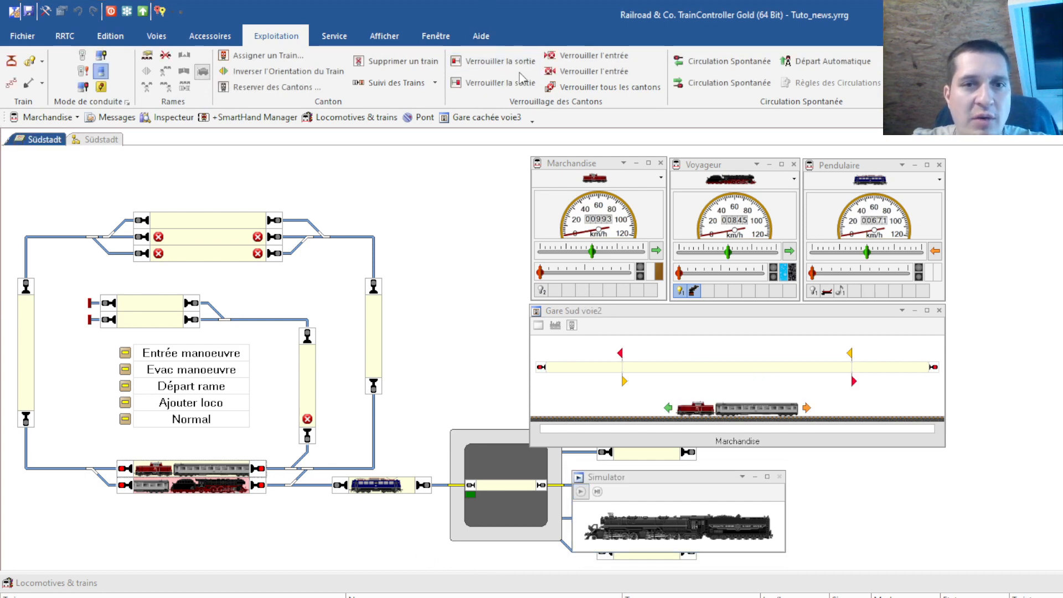
pyautogui.click(515, 84)
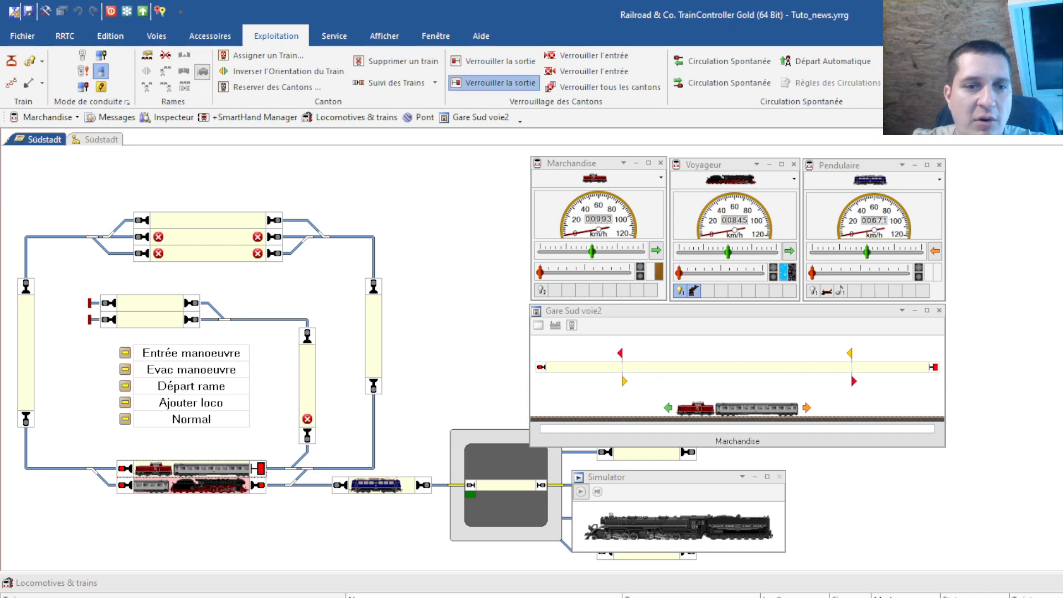
pyautogui.click(206, 490)
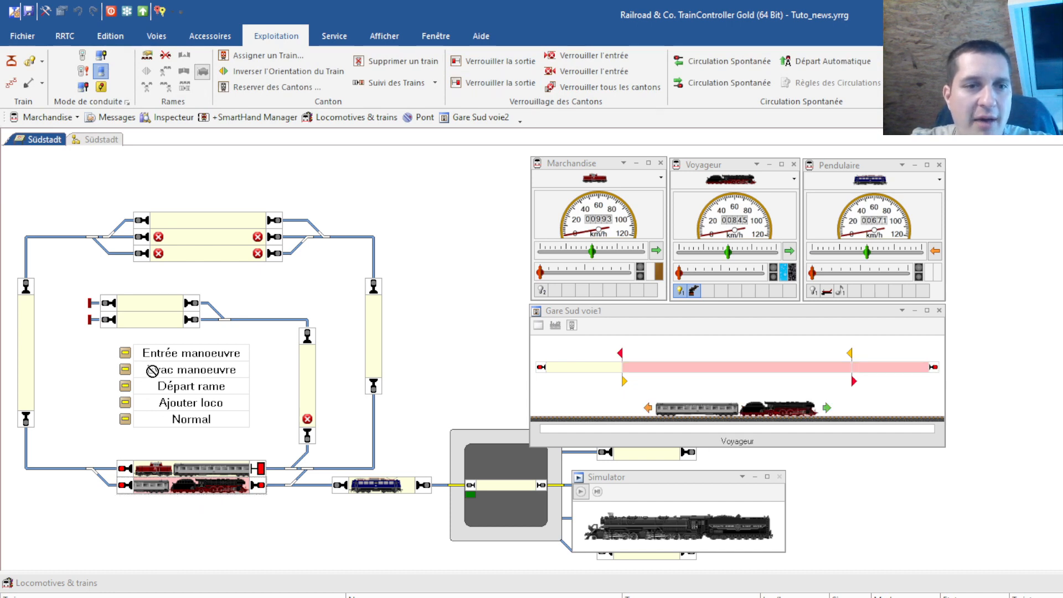
# Trigger Entrée manoeuvre, unlock Gare Sud voie2's exit, then trigger Entrée manoeuvre again to couple the diesel
pyautogui.click(136, 350)
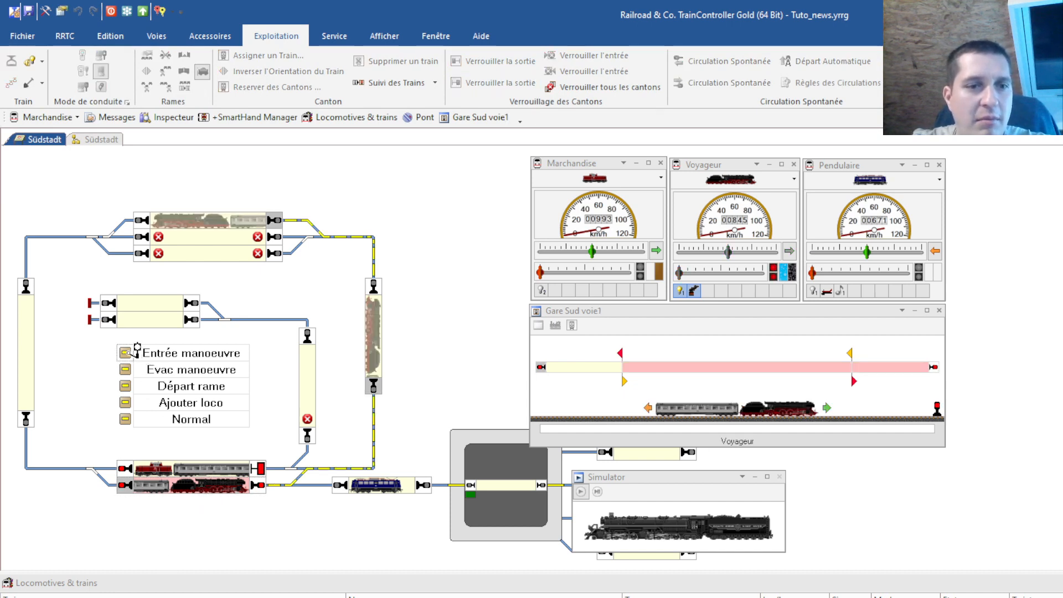
pyautogui.click(218, 219)
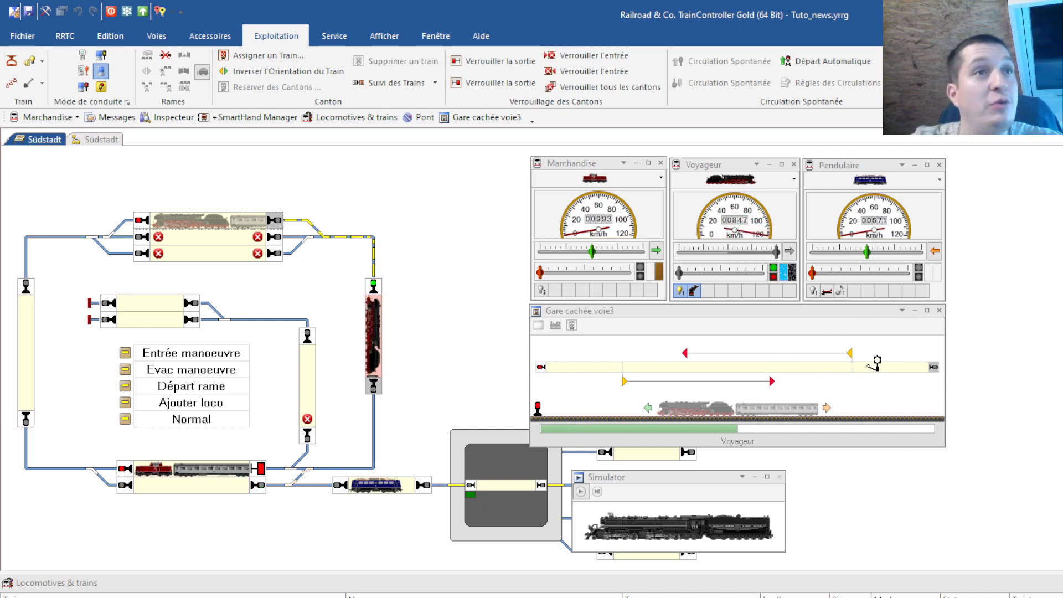
pyautogui.click(873, 365)
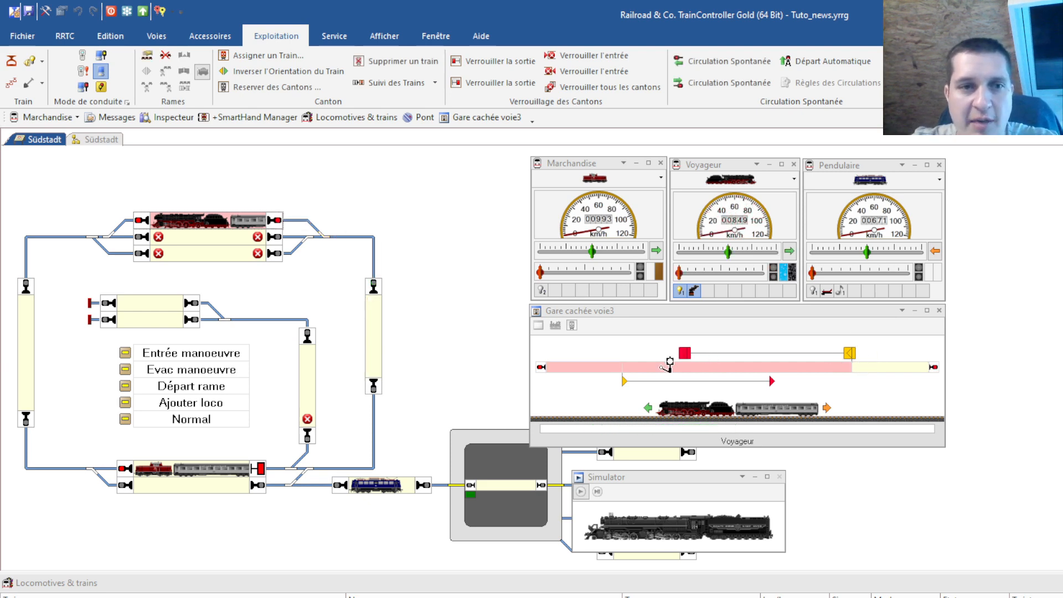
pyautogui.click(204, 471)
pyautogui.click(492, 83)
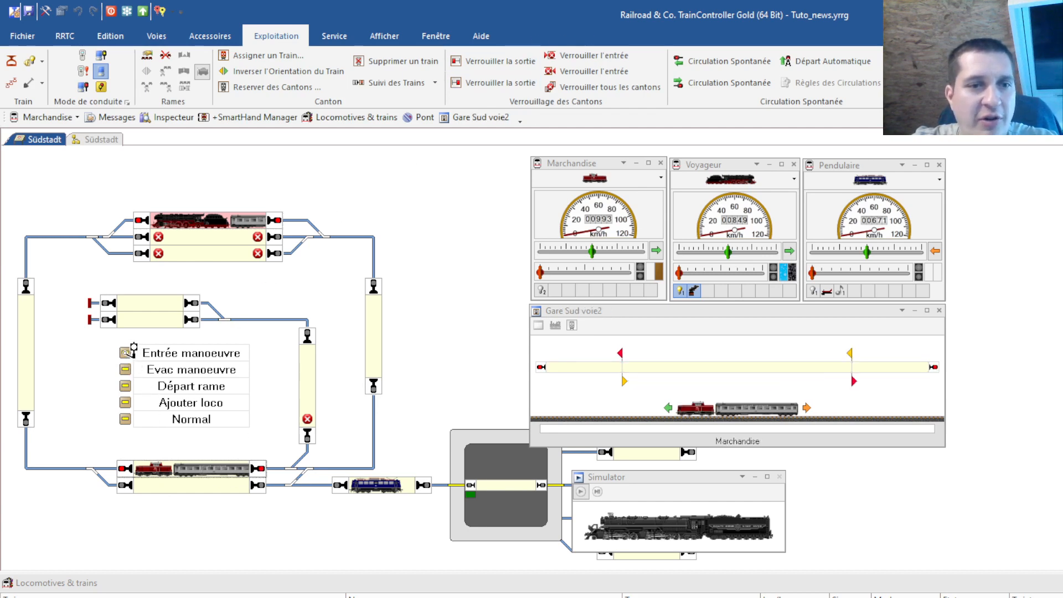
pyautogui.click(133, 349)
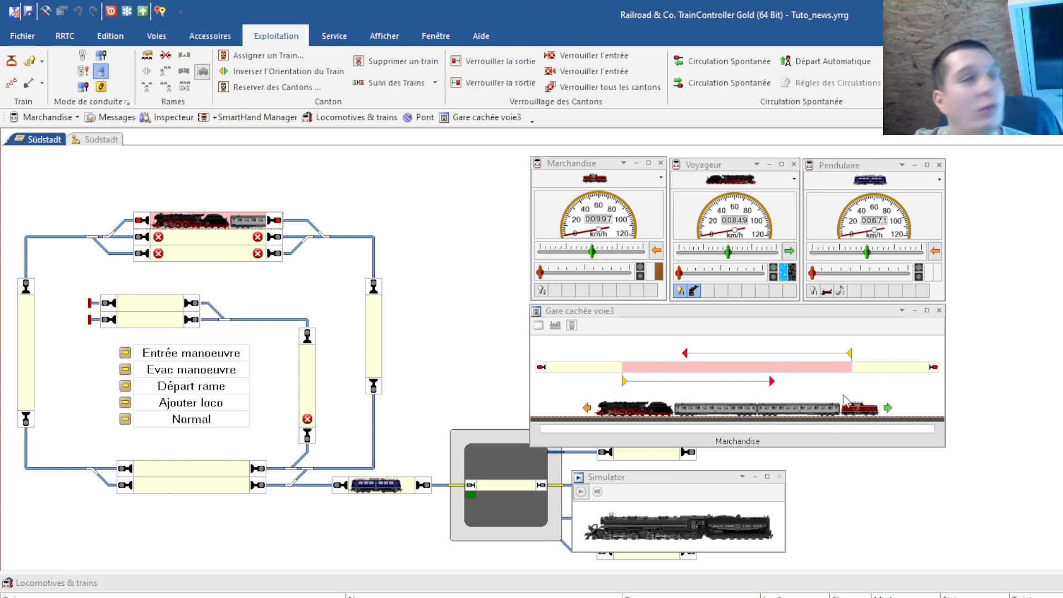
# Trigger the Evac manoeuvre route, then the Départ rame route
pyautogui.click(126, 370)
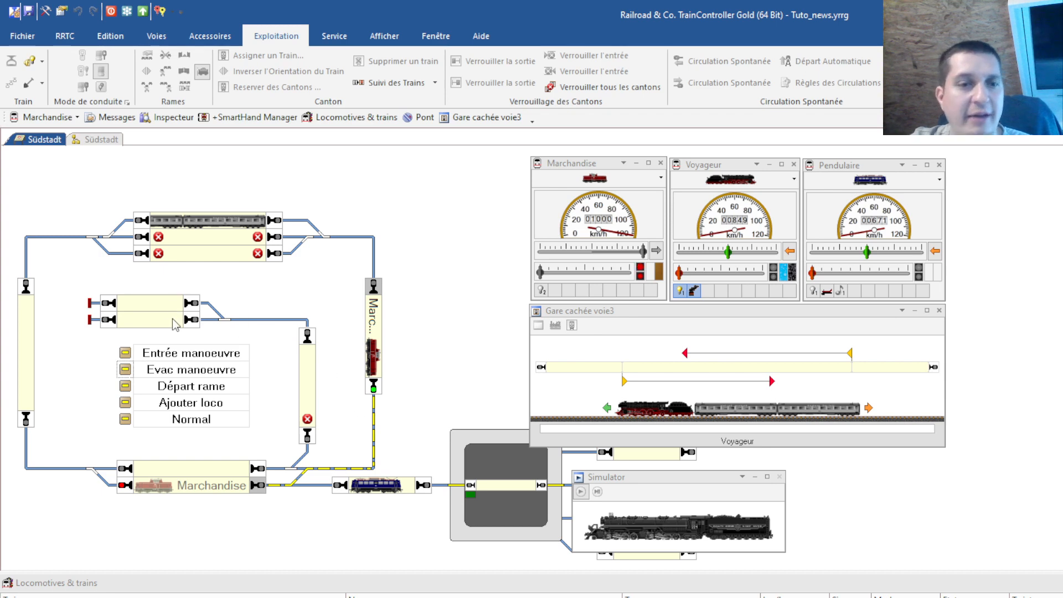
pyautogui.click(127, 384)
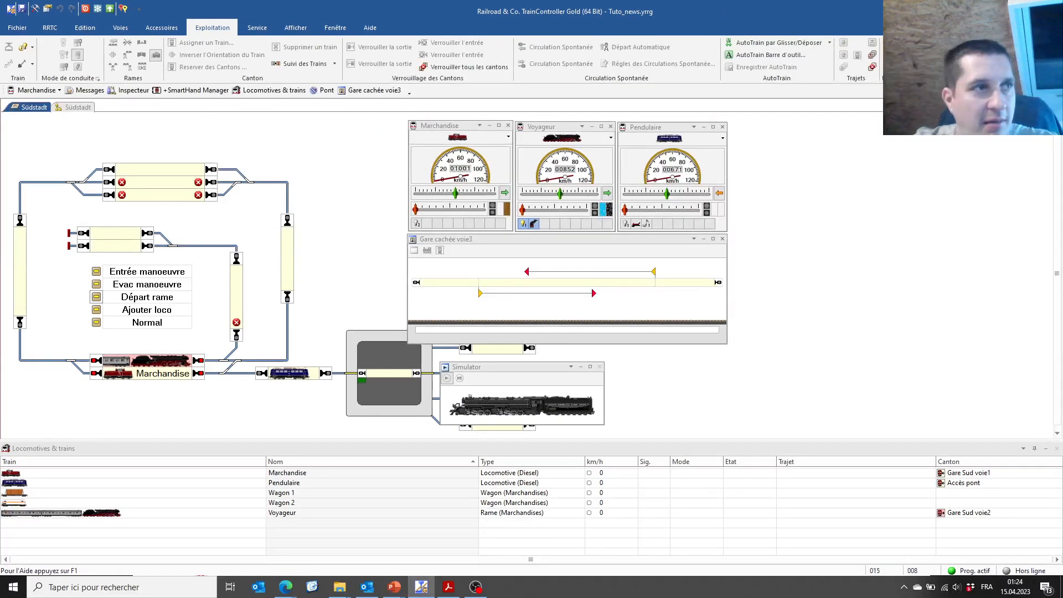
# Drag a coach from the Voyageur train onto Marchandise, then return to edit mode
pyautogui.click(19, 514)
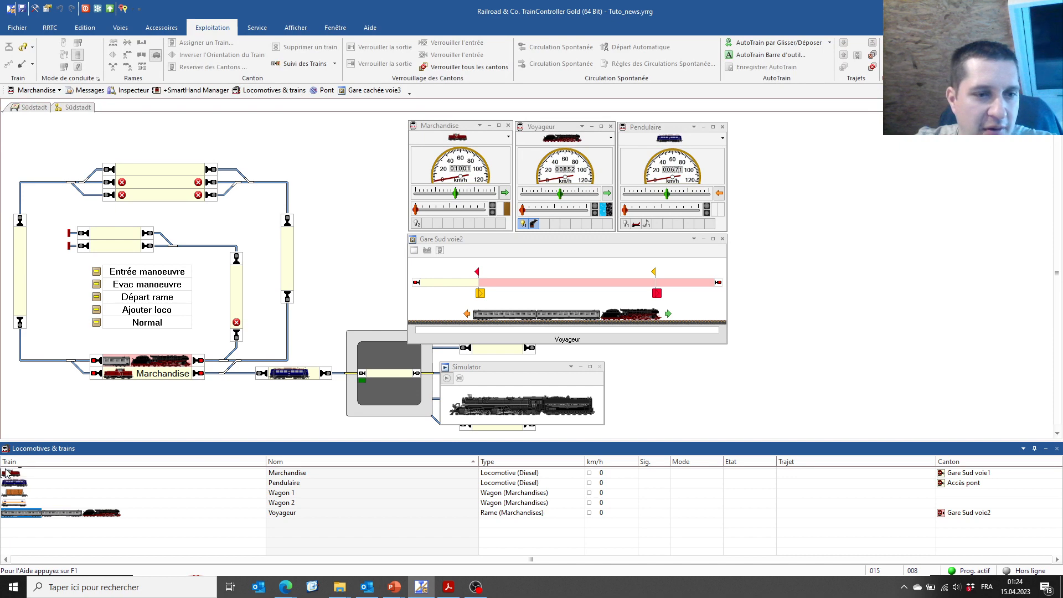
pyautogui.moveTo(6, 472); pyautogui.dragTo(7, 473)
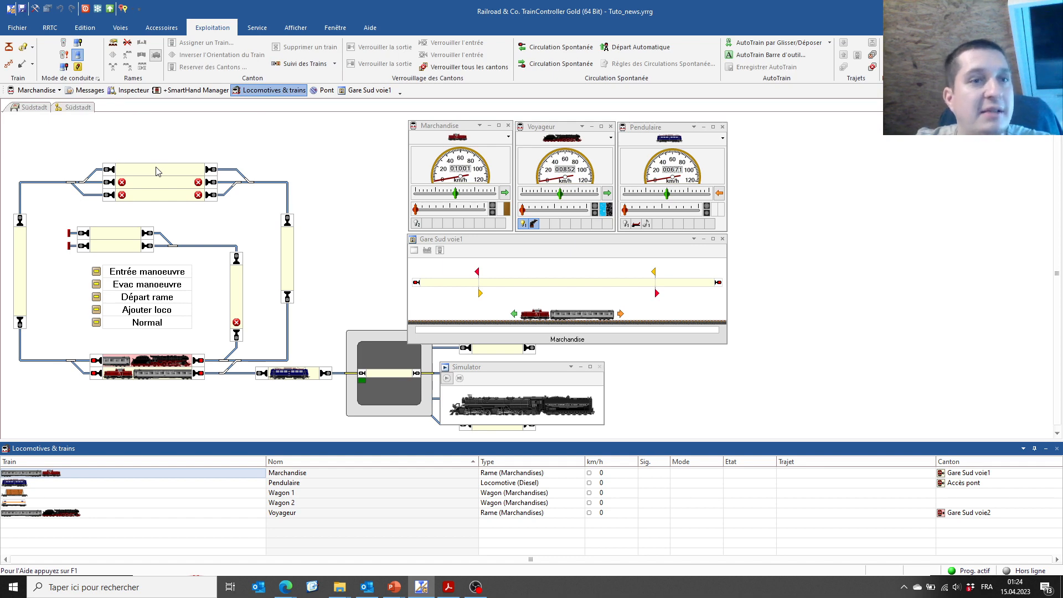
pyautogui.click(34, 9)
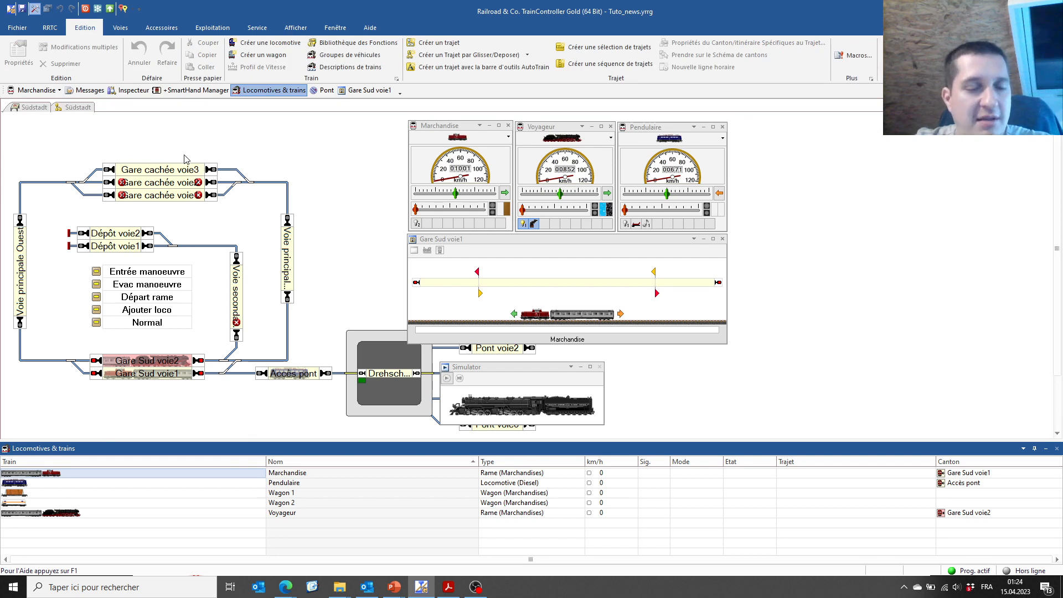
# Set the Voyageur wagon's Longueur to 90.0 cm
pyautogui.click(28, 515)
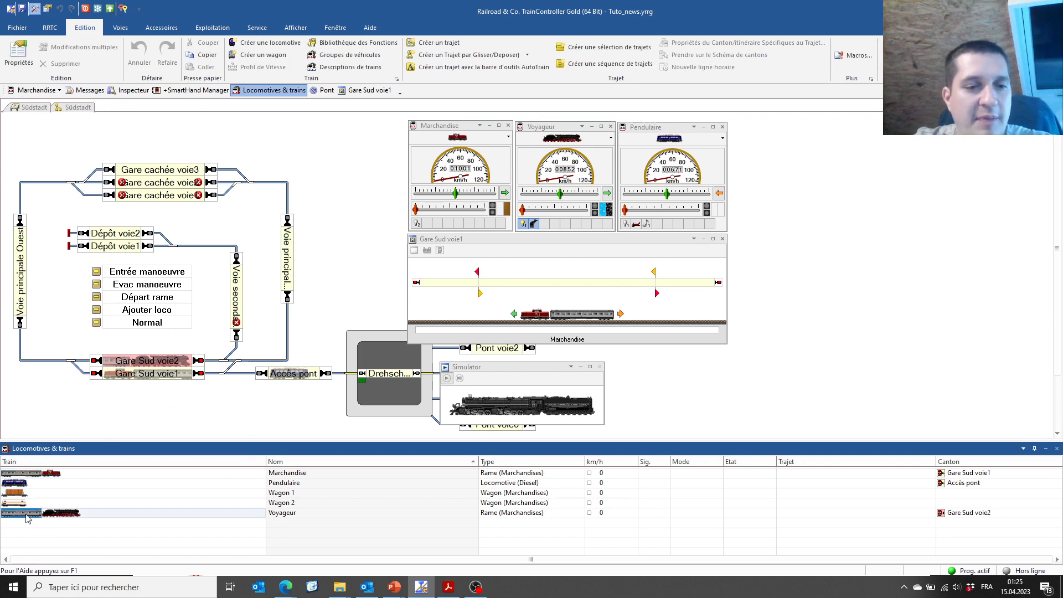
pyautogui.doubleClick(28, 516)
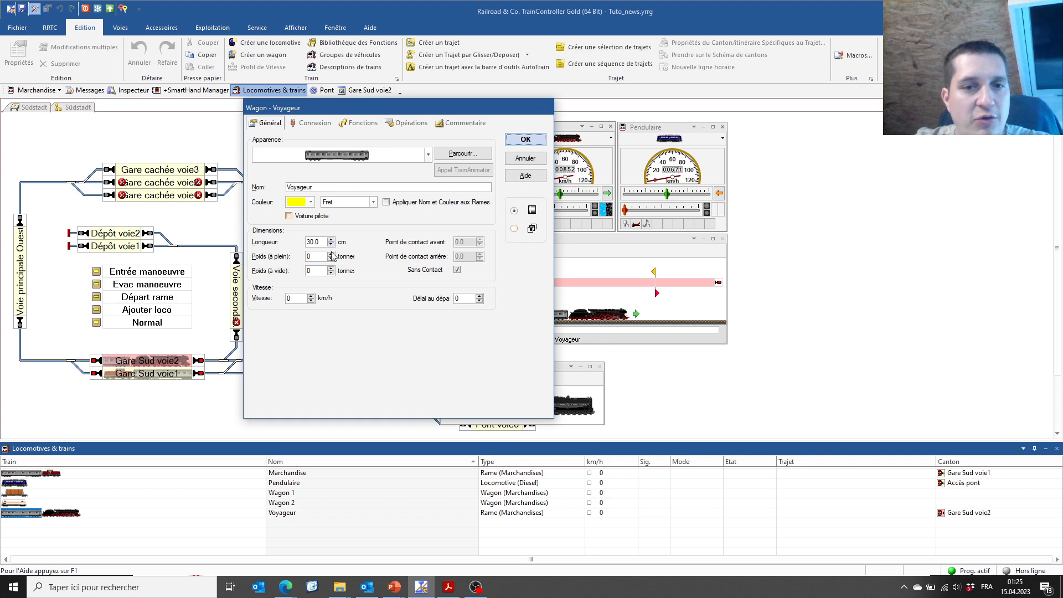
pyautogui.moveTo(311, 242); pyautogui.dragTo(309, 243)
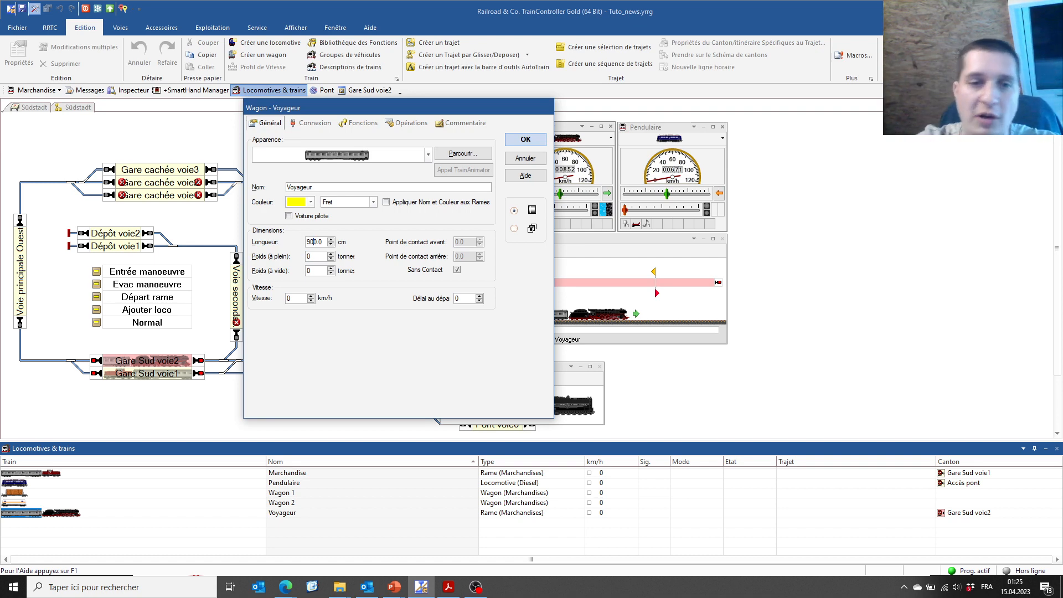
pyautogui.press('BackSpace')
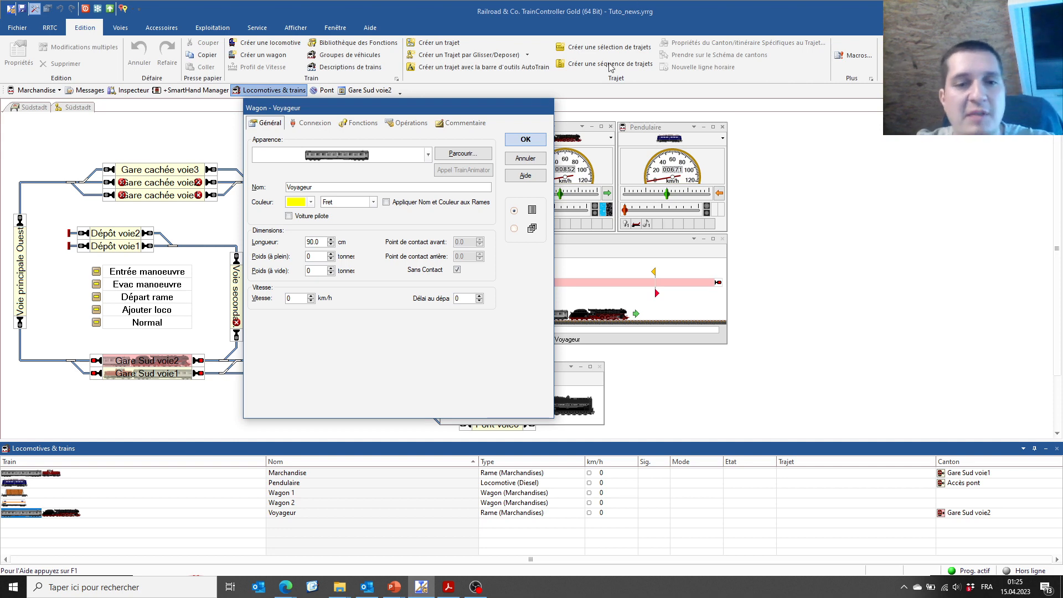
pyautogui.click(529, 141)
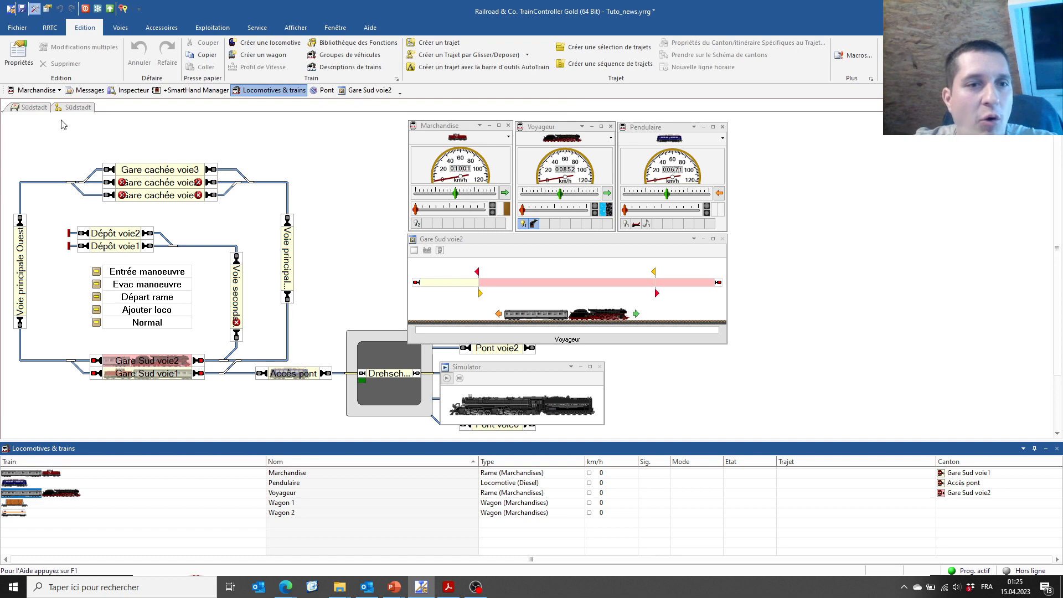
# Review the Gare cachée voie3 block's general settings, then show the Südstadt routes view
pyautogui.doubleClick(137, 171)
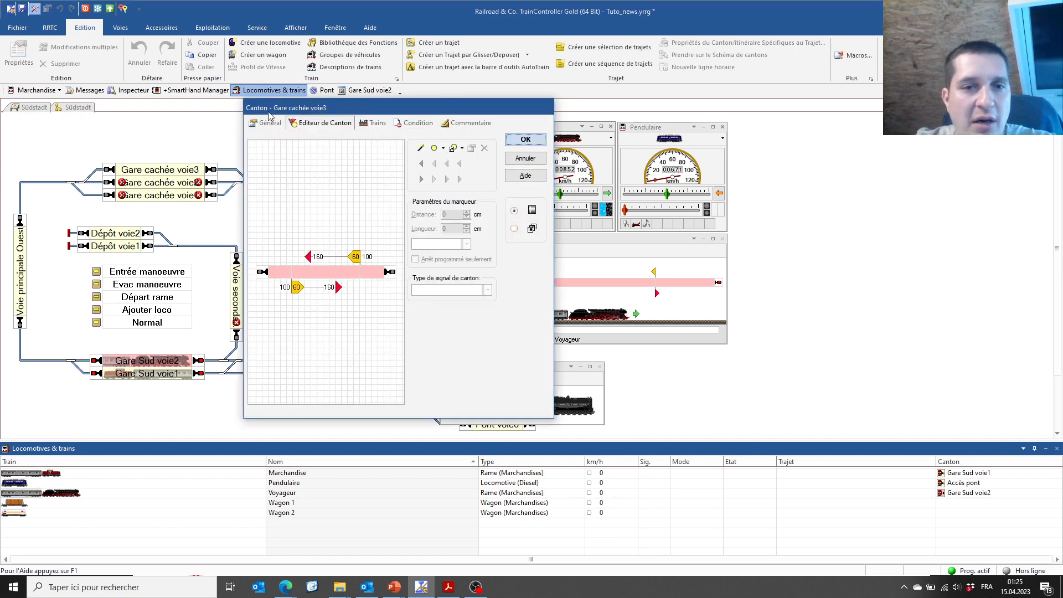
pyautogui.click(269, 123)
pyautogui.click(536, 142)
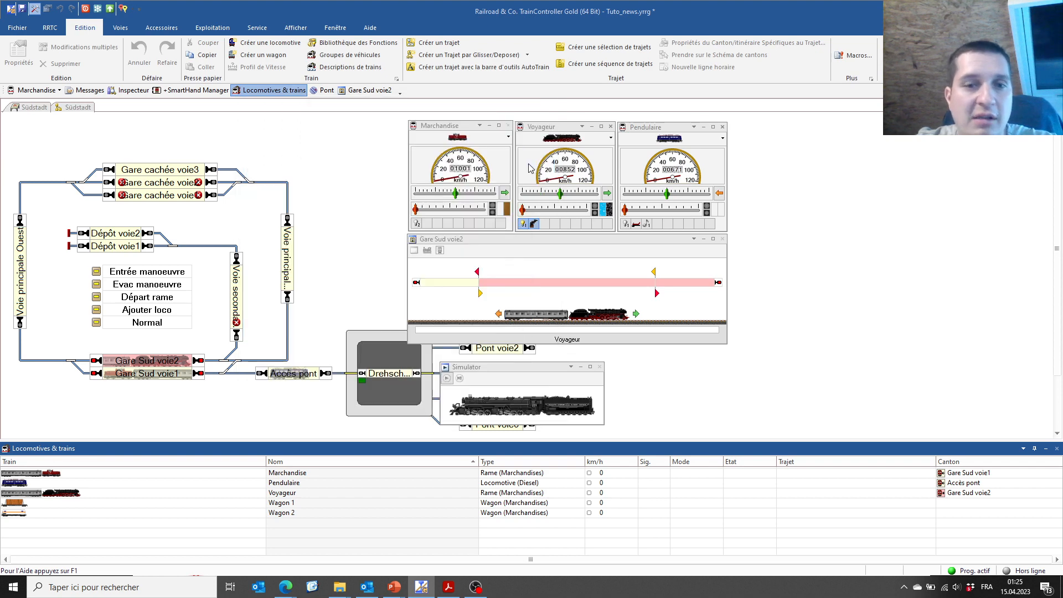
pyautogui.click(75, 108)
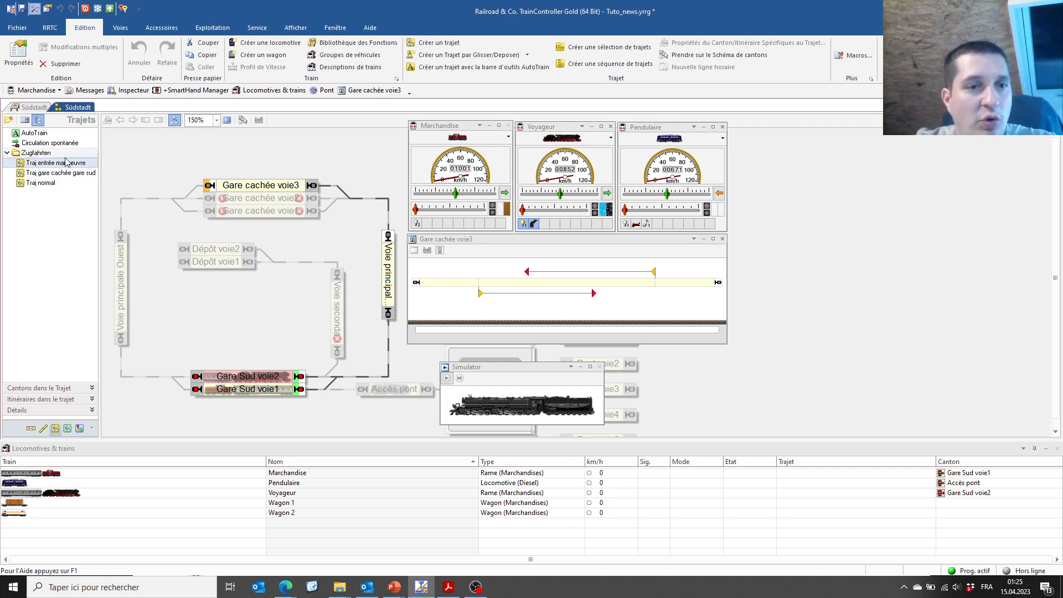
# Tick 'Les Trains doivent pouvoir être contenus dans les cantons d'arrivée' for Traj entrée manoeuvre, then save
pyautogui.doubleClick(67, 164)
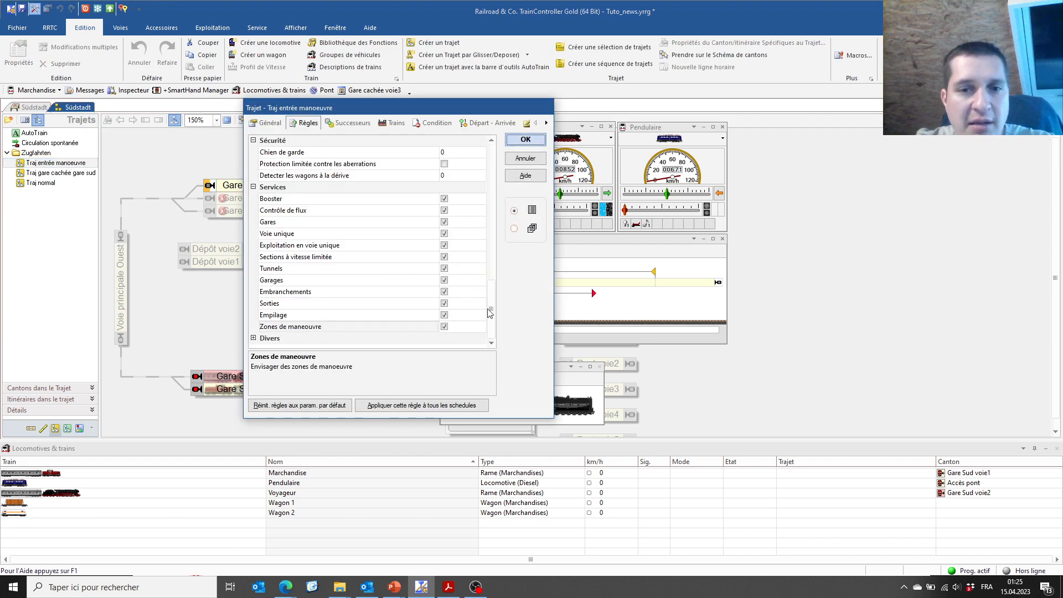
pyautogui.moveTo(492, 312)
pyautogui.mouseDown()
pyautogui.moveTo(494, 272)
pyautogui.moveTo(497, 328)
pyautogui.mouseUp()
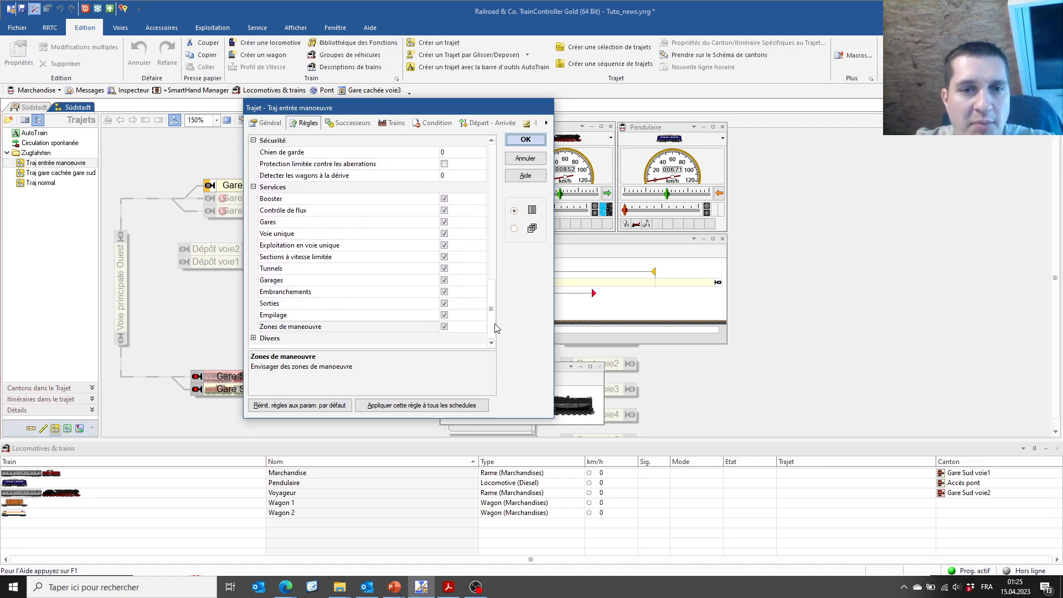
pyautogui.scroll(5, 312, 261)
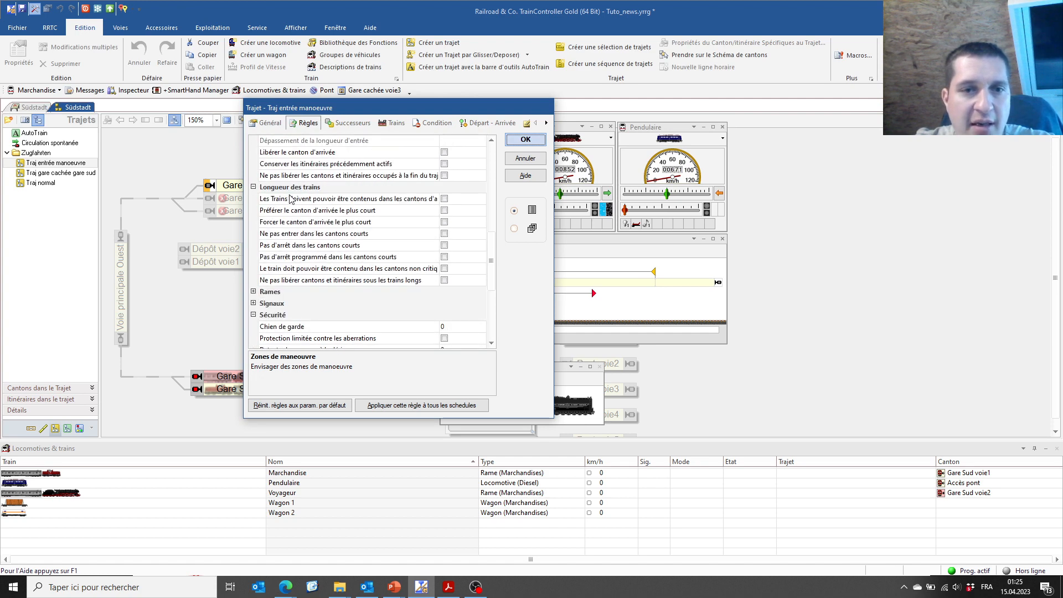
pyautogui.click(290, 199)
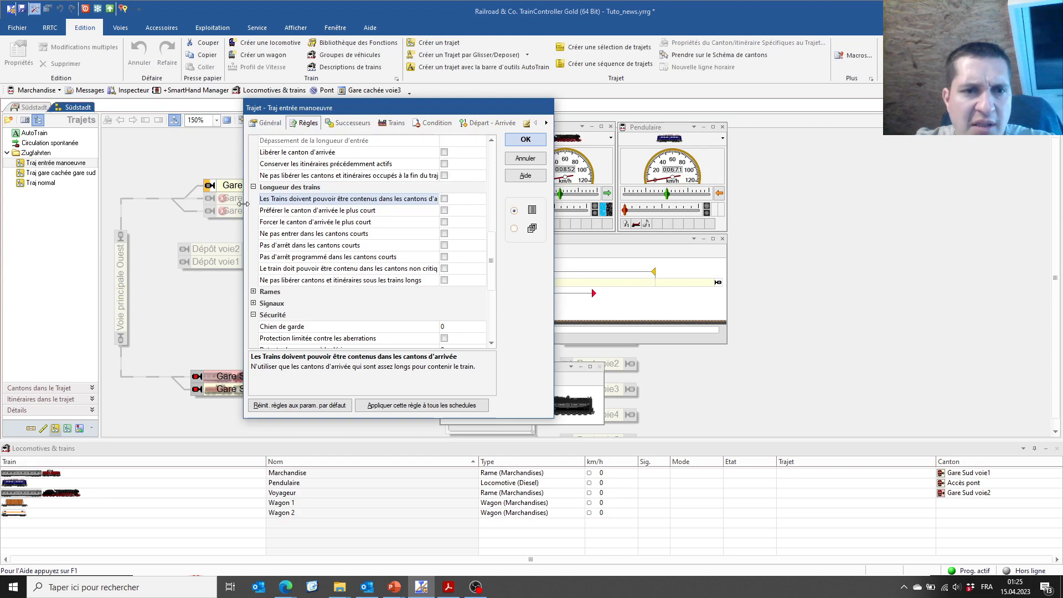
pyautogui.moveTo(243, 204); pyautogui.dragTo(184, 198)
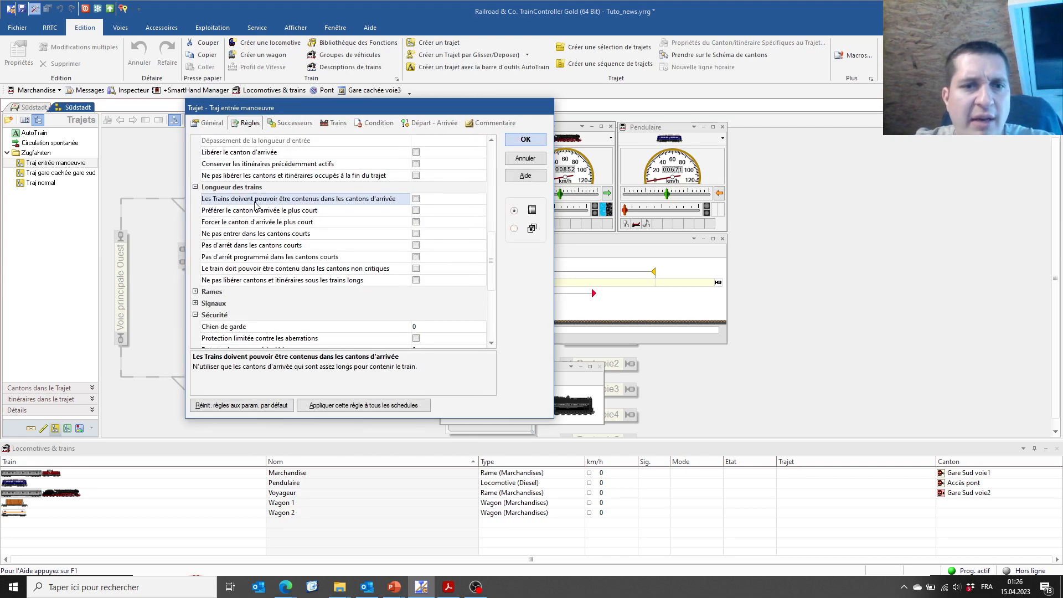
pyautogui.click(415, 199)
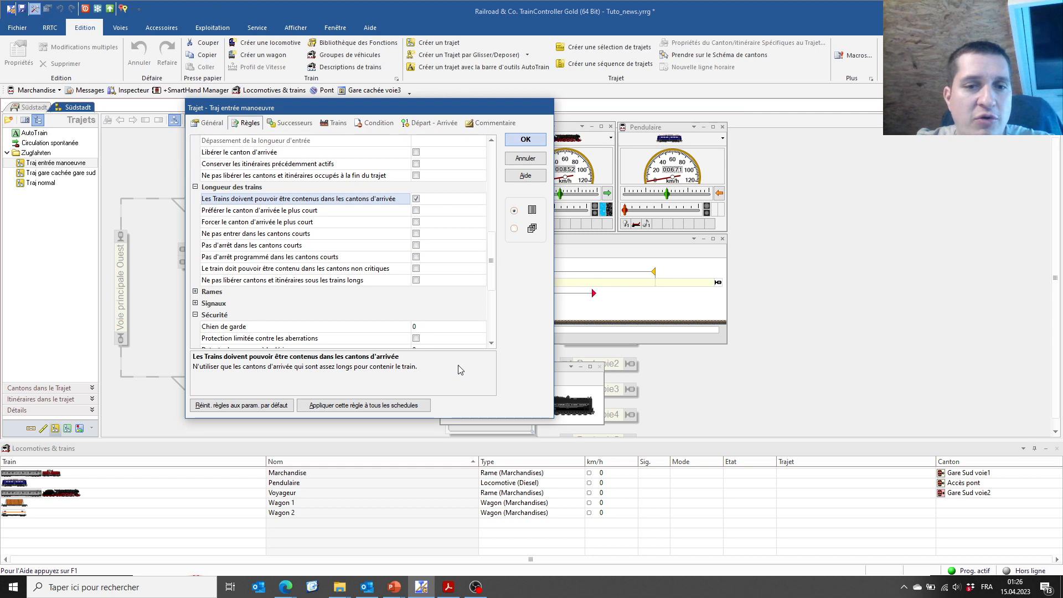
pyautogui.click(525, 140)
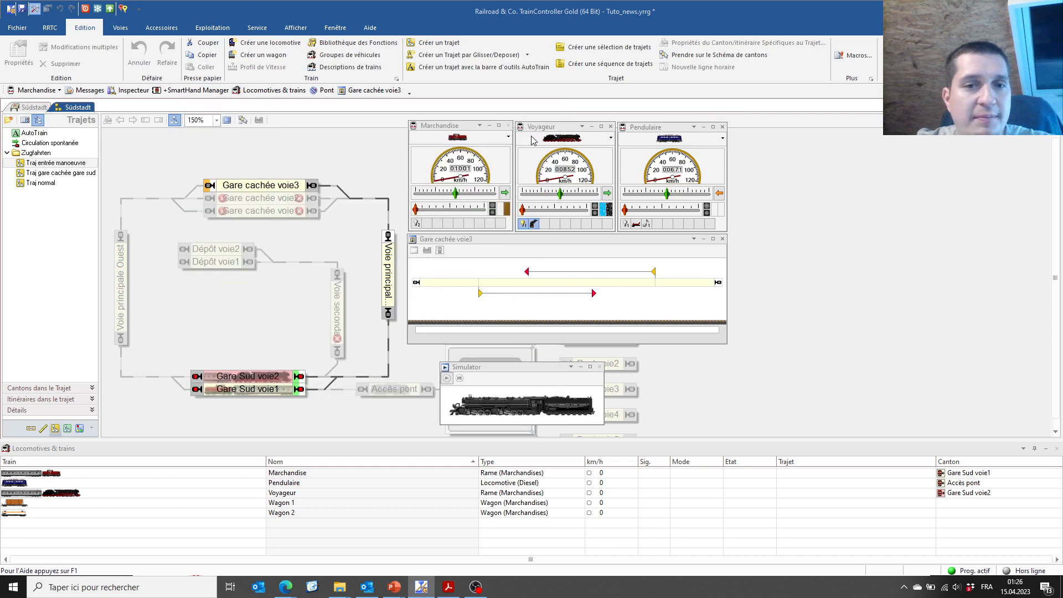
pyautogui.click(26, 9)
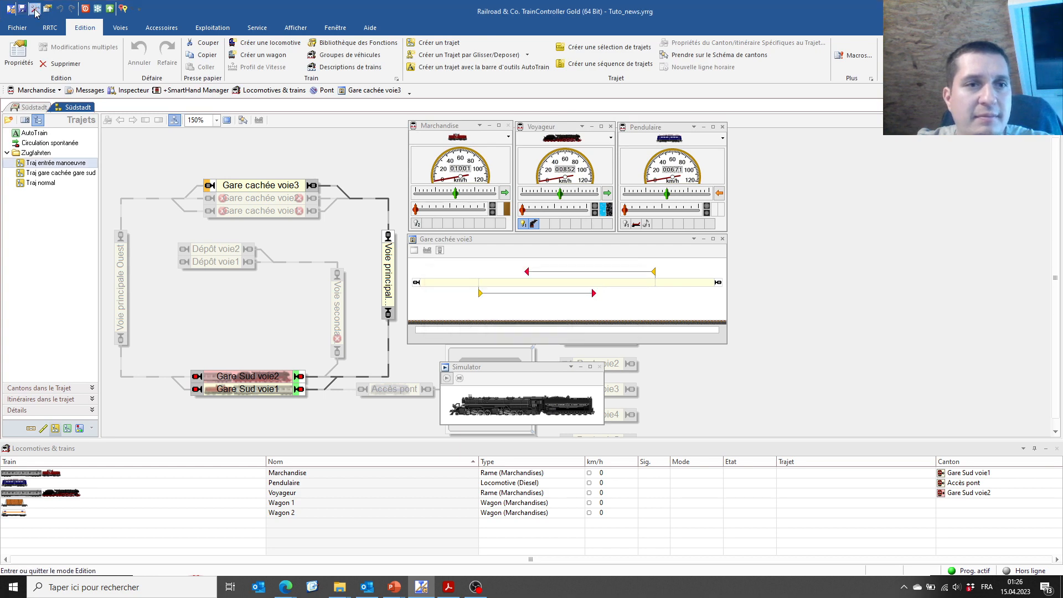
# In operation mode, start the simulator and run Voyageur on the Entrée manoeuvre route
pyautogui.click(35, 9)
pyautogui.click(30, 107)
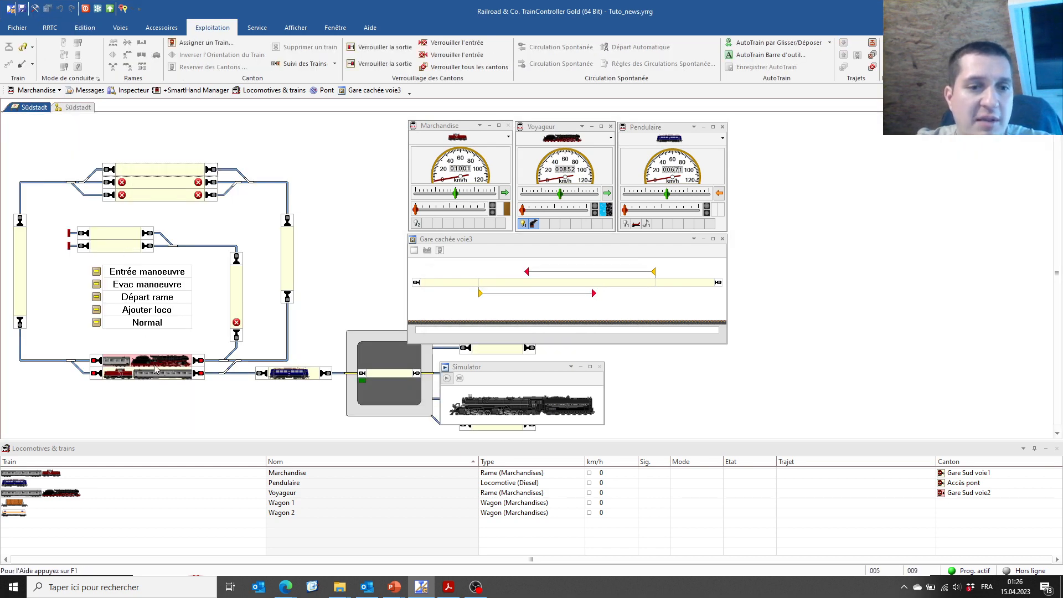
pyautogui.click(183, 376)
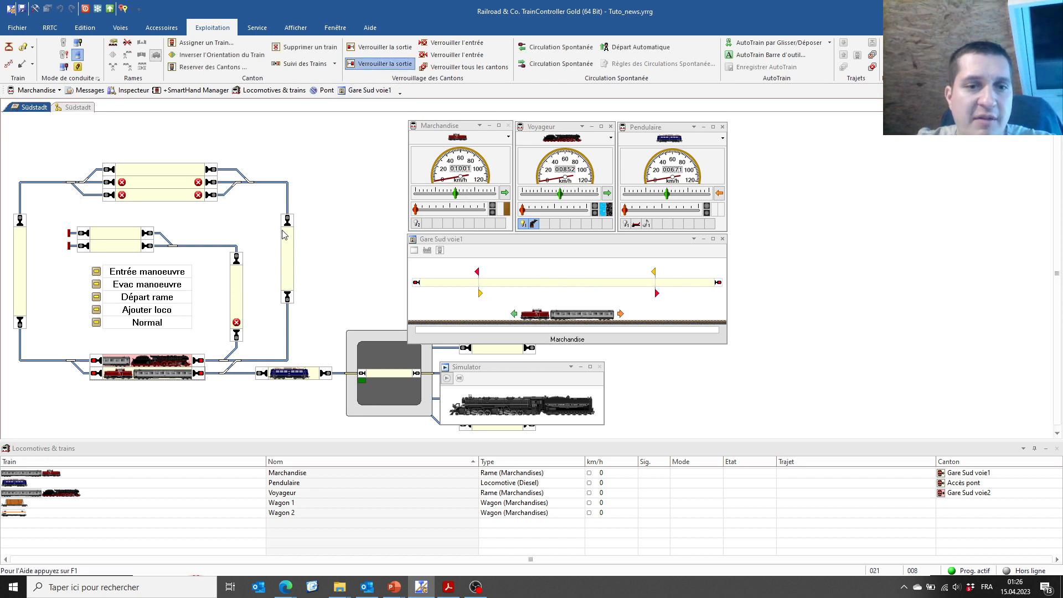
pyautogui.moveTo(182, 362); pyautogui.dragTo(439, 388)
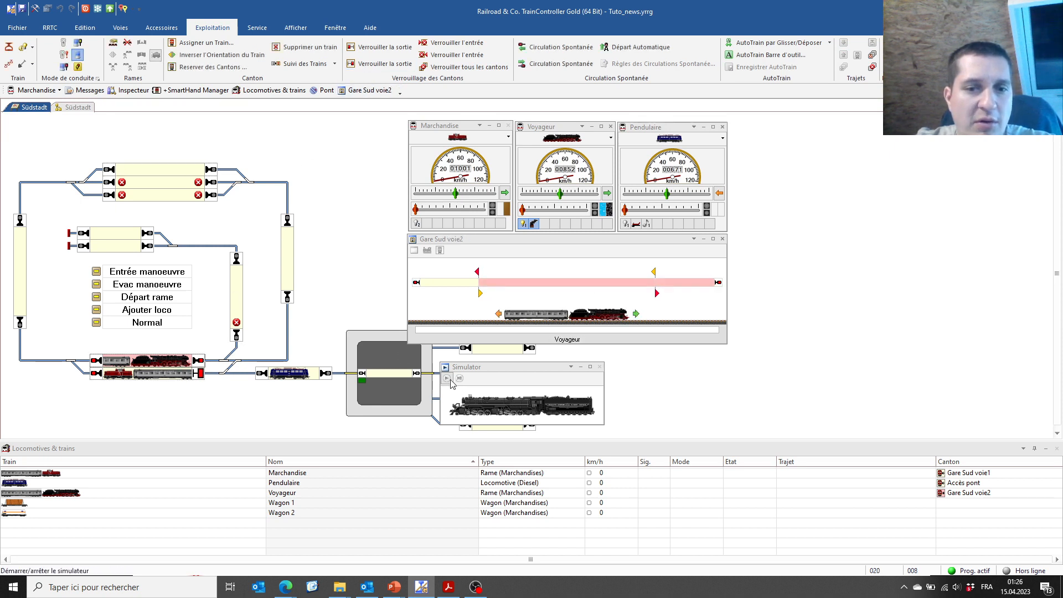
pyautogui.click(447, 379)
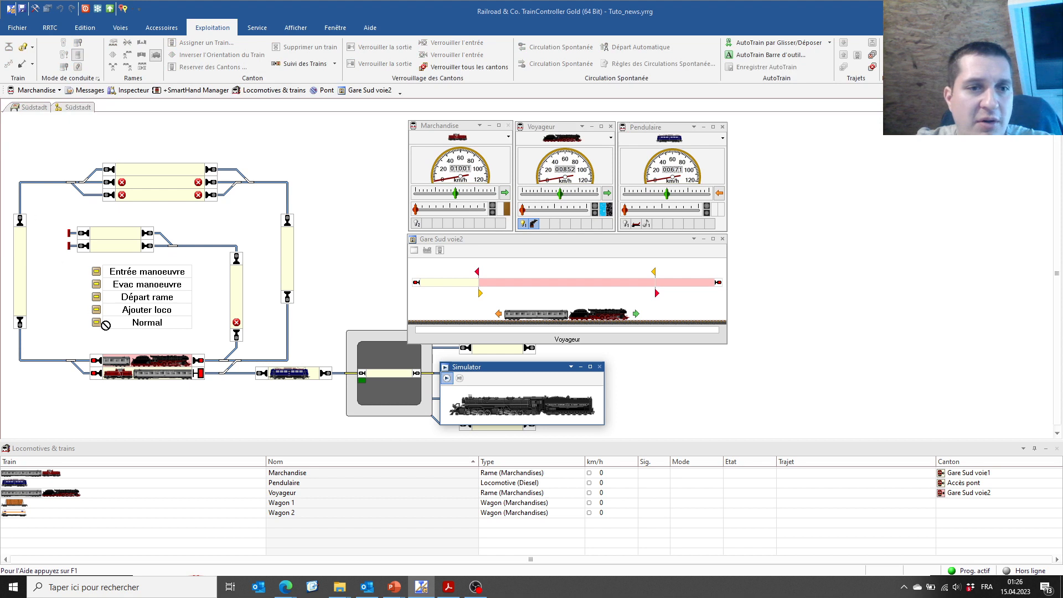
pyautogui.click(97, 271)
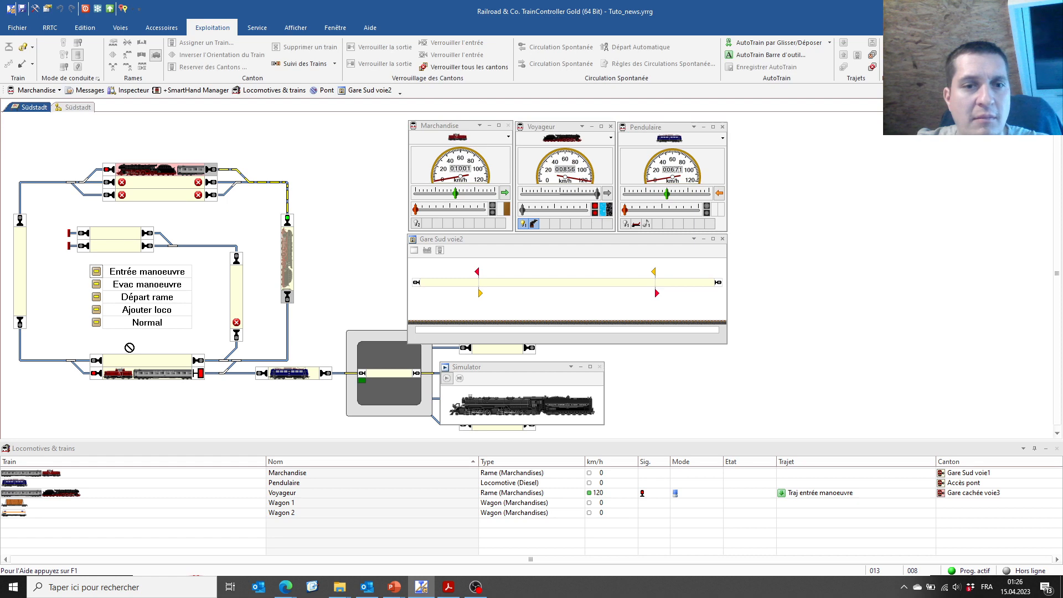
# Run Marchandise from Gare Sud voie1 on the Entrée manoeuvre route
pyautogui.click(183, 376)
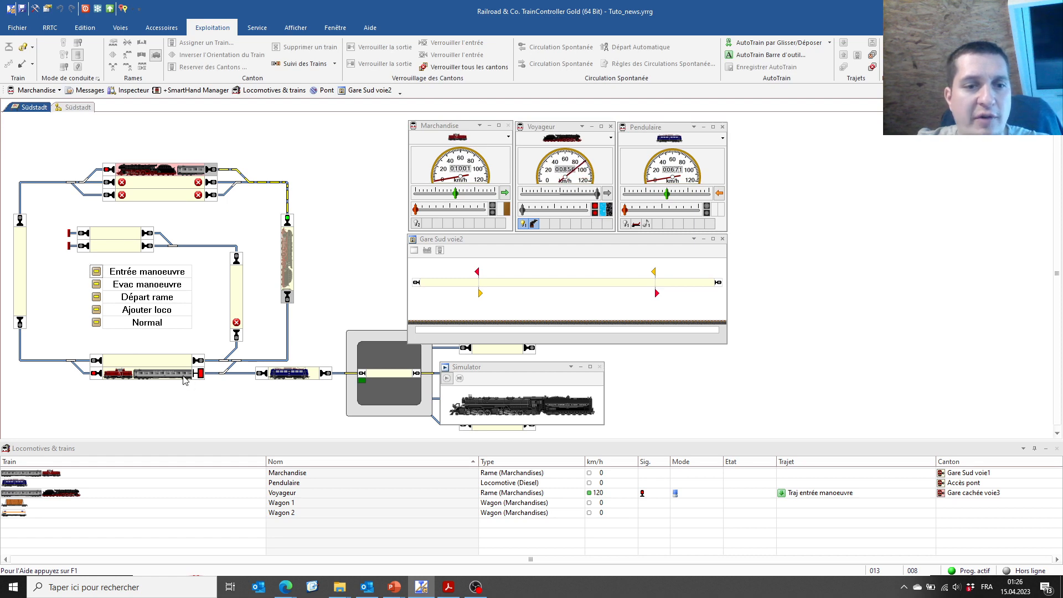
pyautogui.click(157, 373)
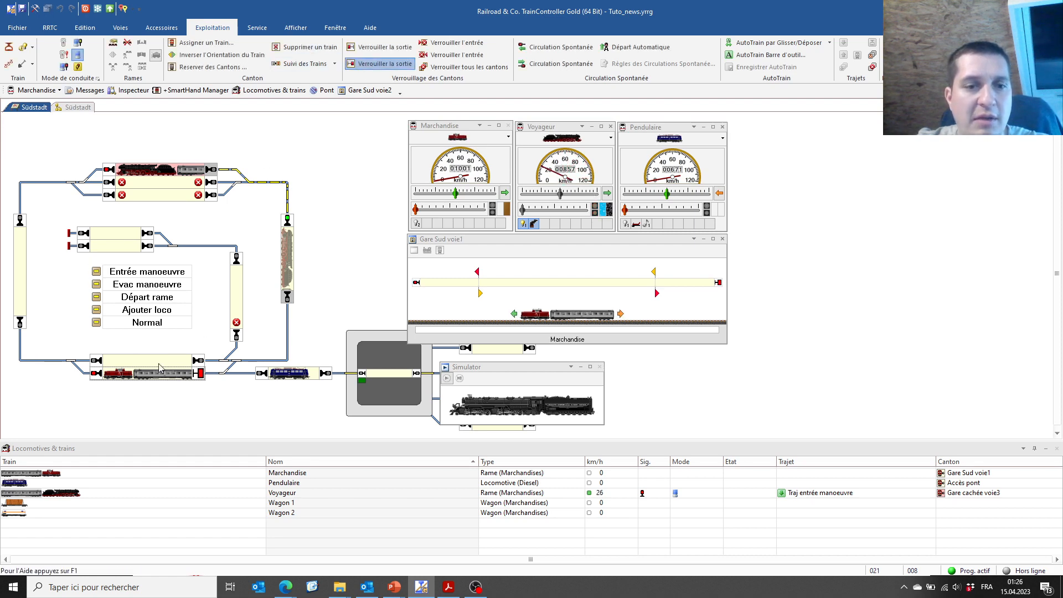
pyautogui.click(96, 272)
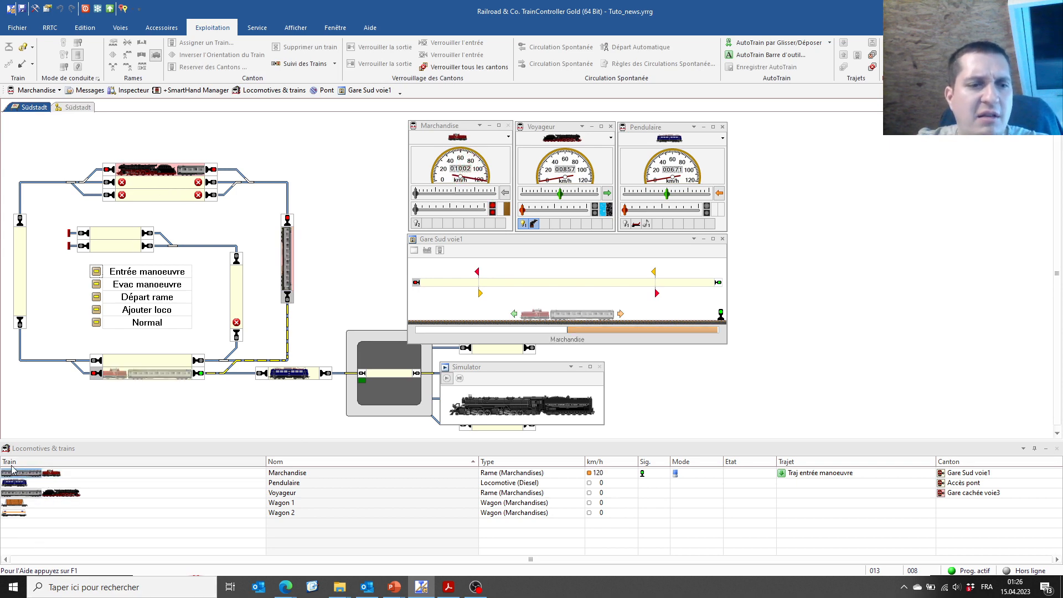
pyautogui.moveTo(29, 474); pyautogui.dragTo(268, 294)
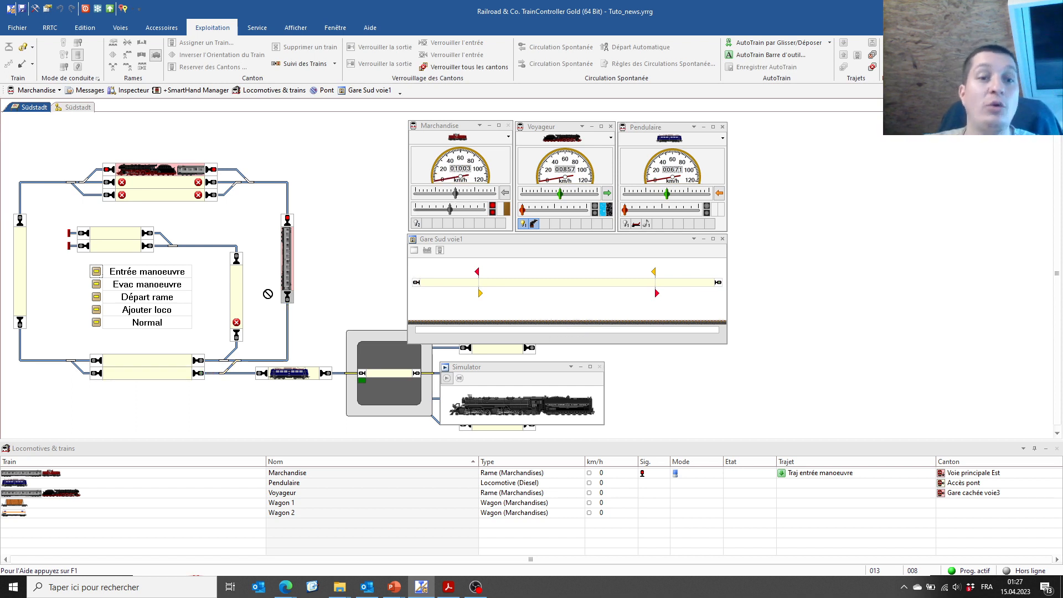
# Stop all routes and move Voyageur back to Gare Sud voie2 and Marchandise to voie1
pyautogui.click(872, 56)
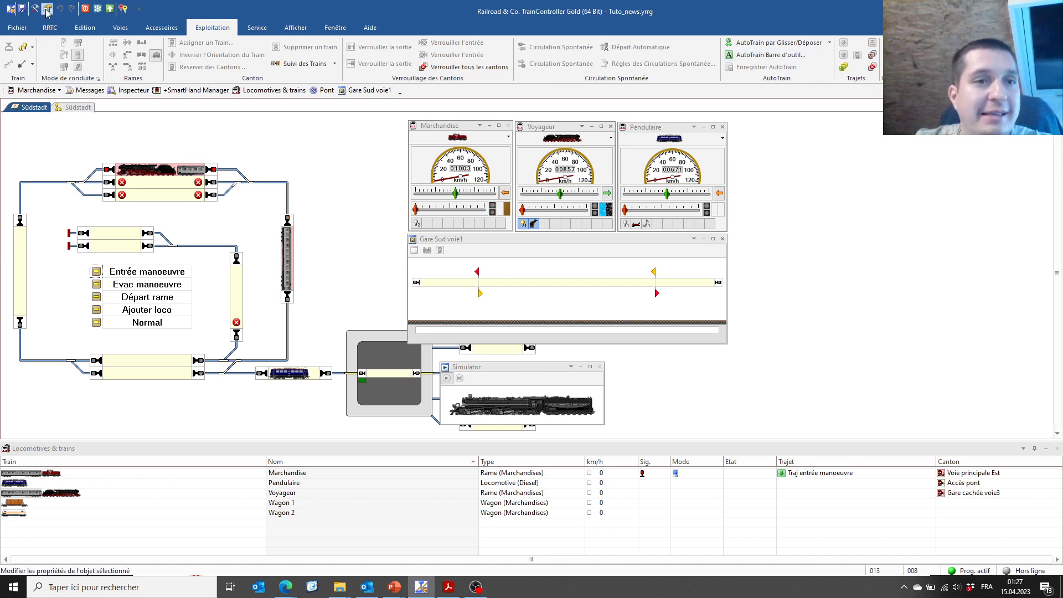
pyautogui.moveTo(148, 174); pyautogui.dragTo(162, 366)
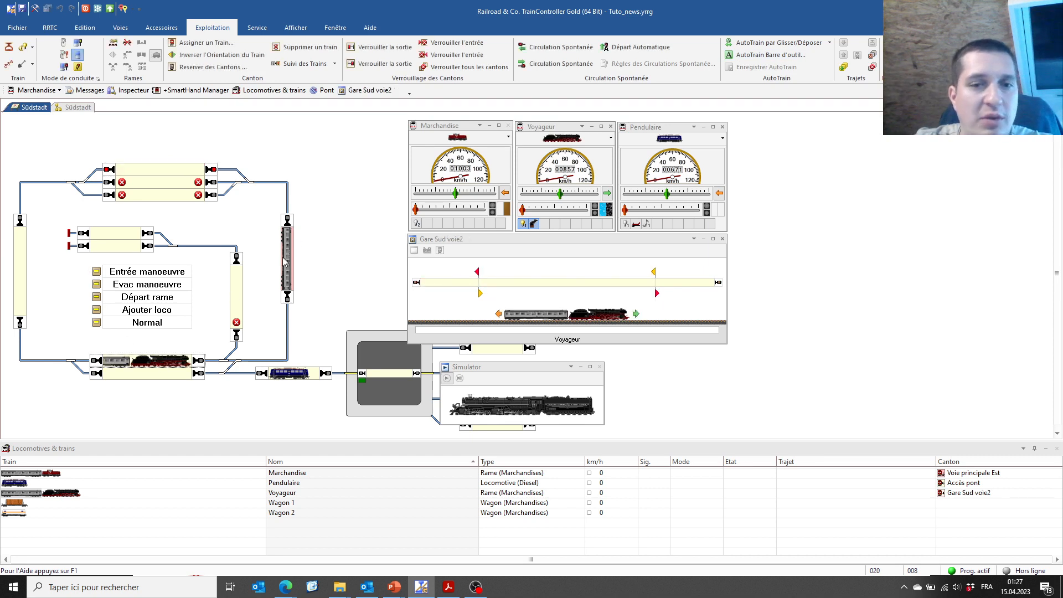
pyautogui.moveTo(291, 261); pyautogui.dragTo(127, 374)
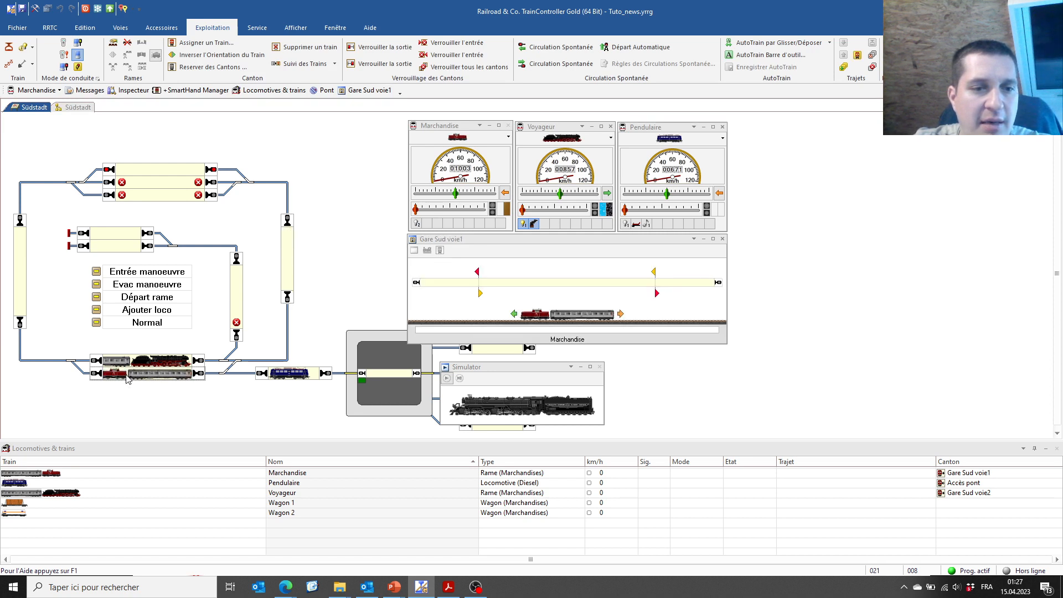
pyautogui.click(26, 495)
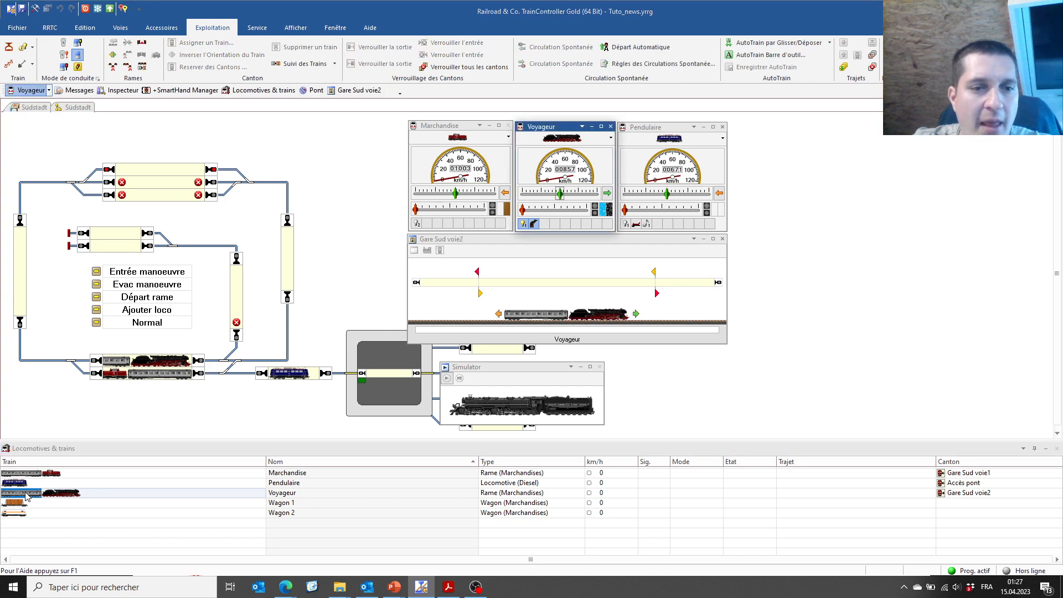
pyautogui.moveTo(26, 495); pyautogui.dragTo(61, 224)
# In edit mode, check the Voyageur wagon's length value in its properties
pyautogui.click(34, 9)
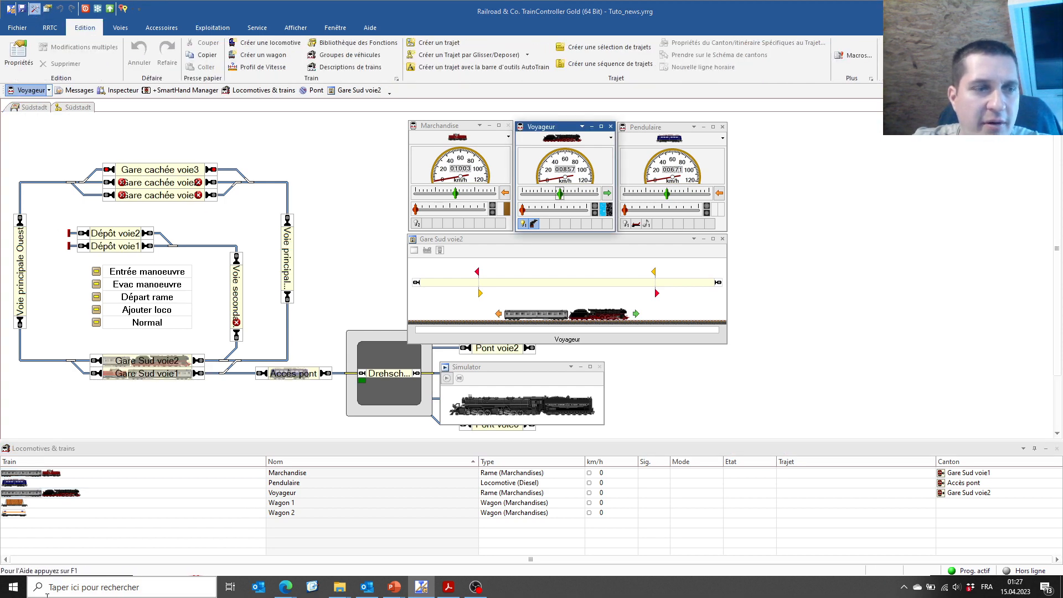
pyautogui.click(28, 493)
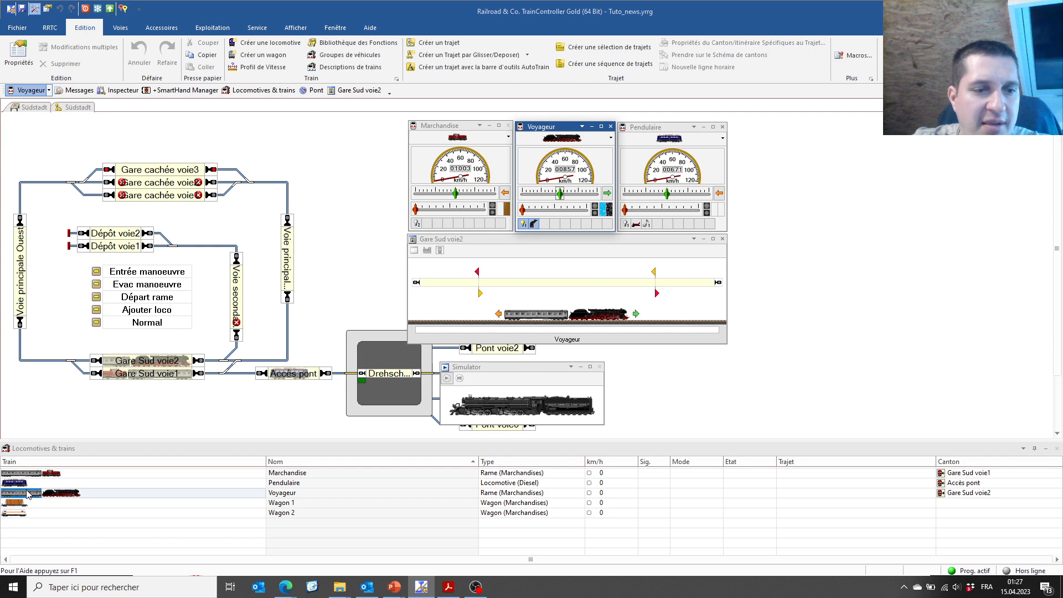
pyautogui.doubleClick(28, 493)
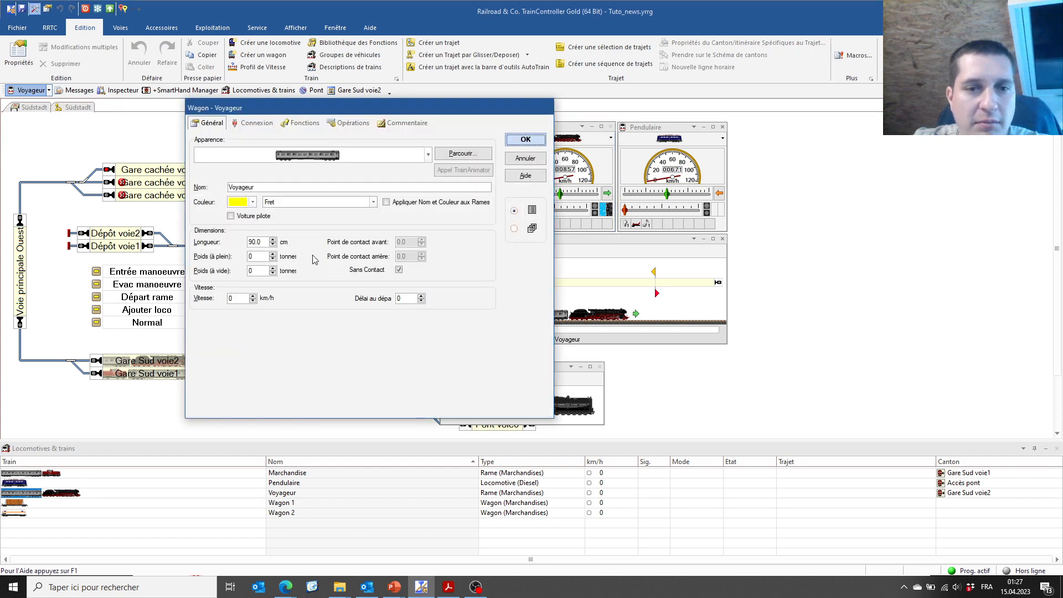
pyautogui.moveTo(250, 238); pyautogui.dragTo(245, 239)
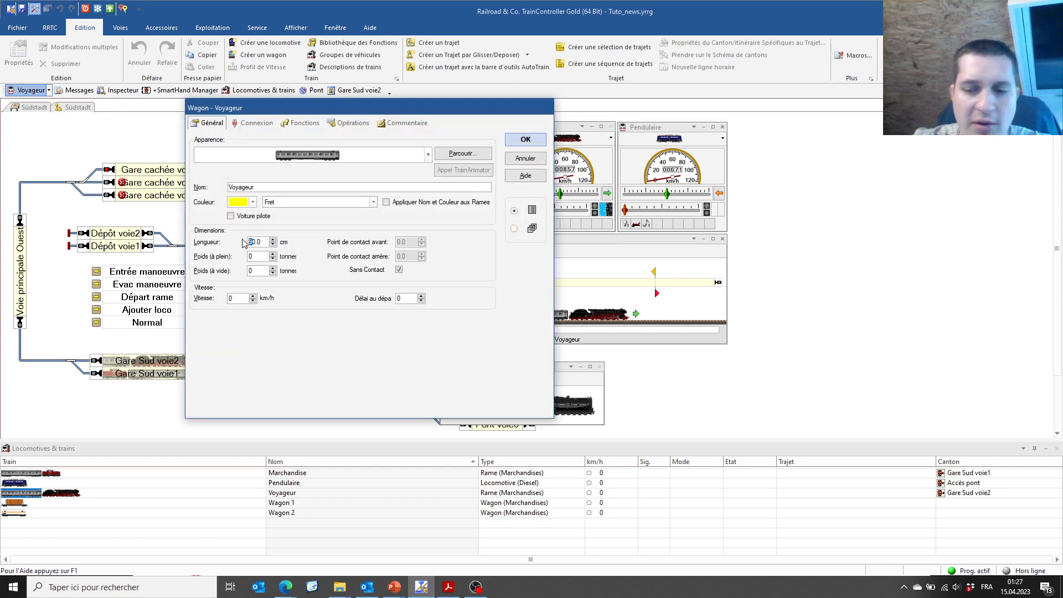
pyautogui.click(507, 143)
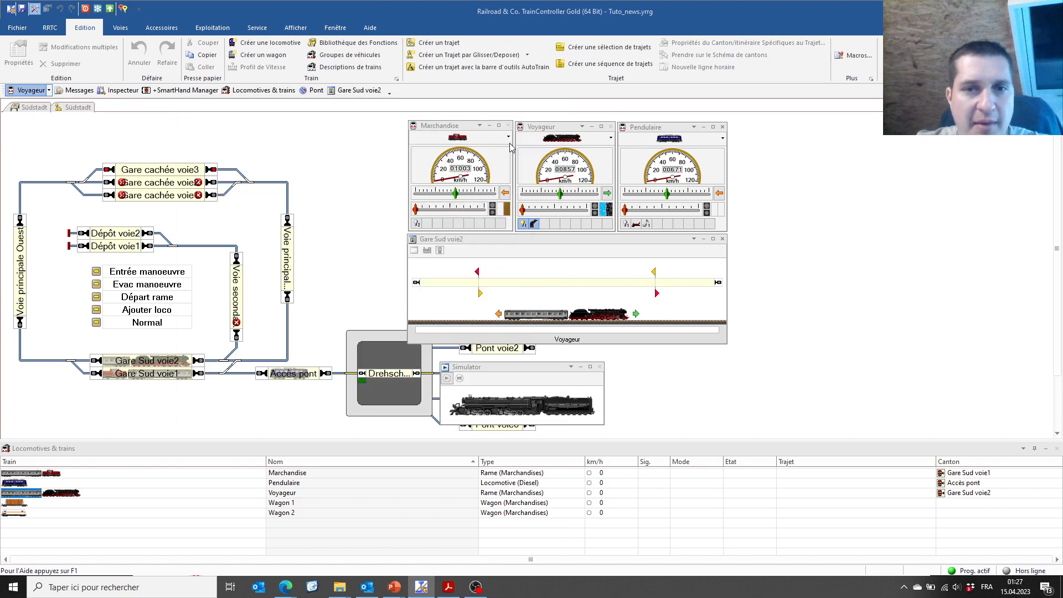
# Save the layout and return to operation mode
pyautogui.click(363, 245)
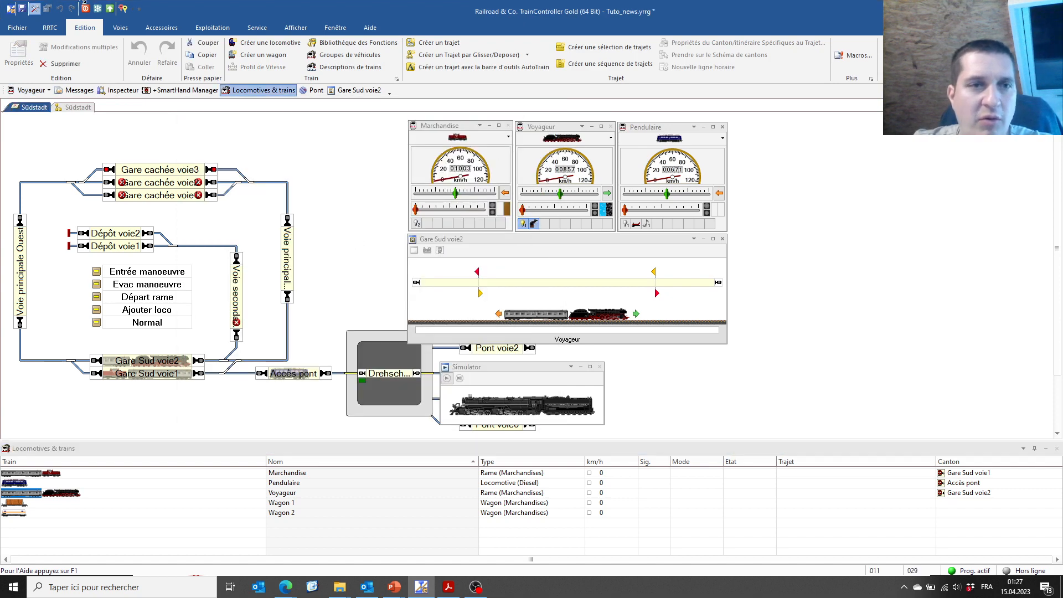
pyautogui.click(23, 9)
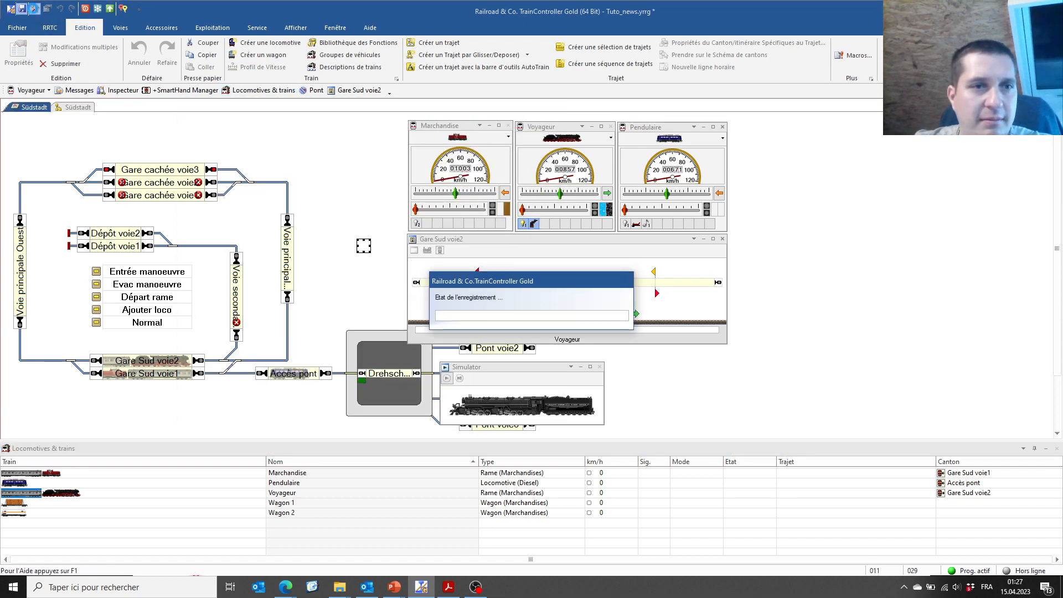
pyautogui.click(34, 10)
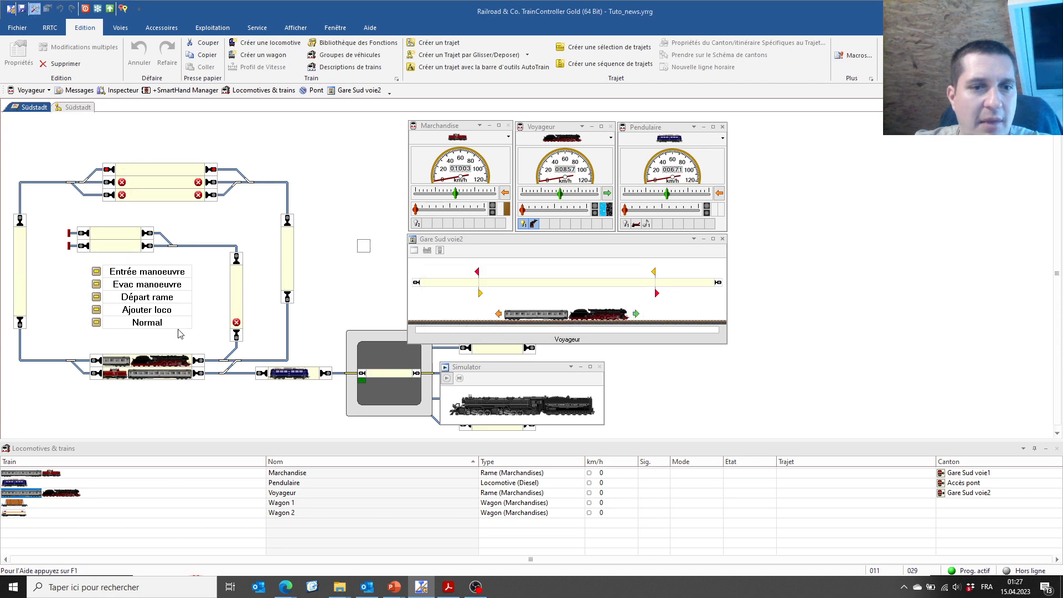
# Show the Démonstration slideshow and reveal its third bullet
pyautogui.moveTo(402, 590)
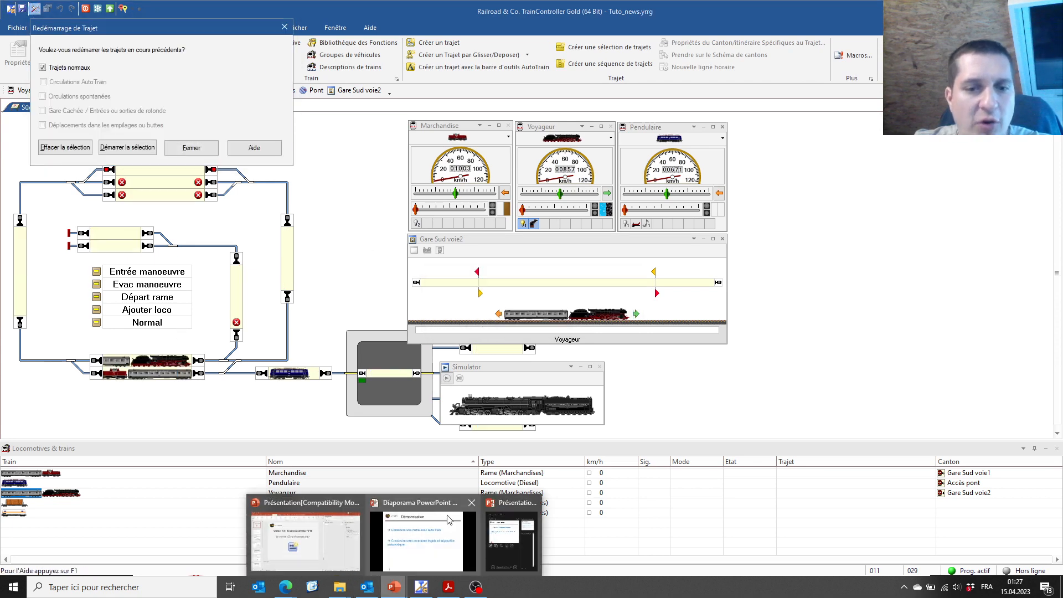
pyautogui.click(436, 540)
pyautogui.click(435, 541)
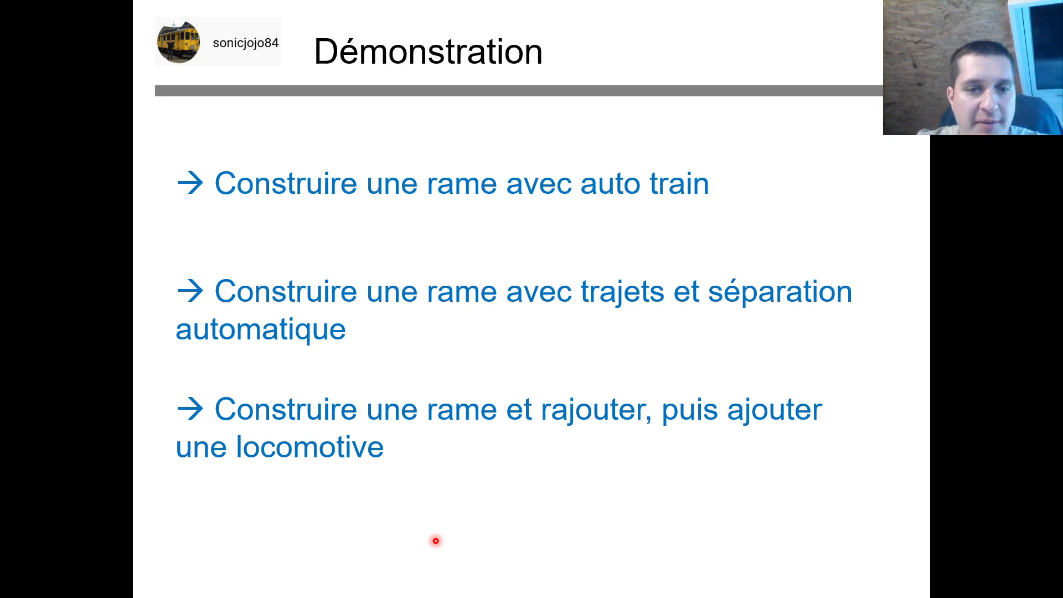
# Return to TrainController, close the Redémarrage de Trajet prompt and start the simulator
pyautogui.press('super')
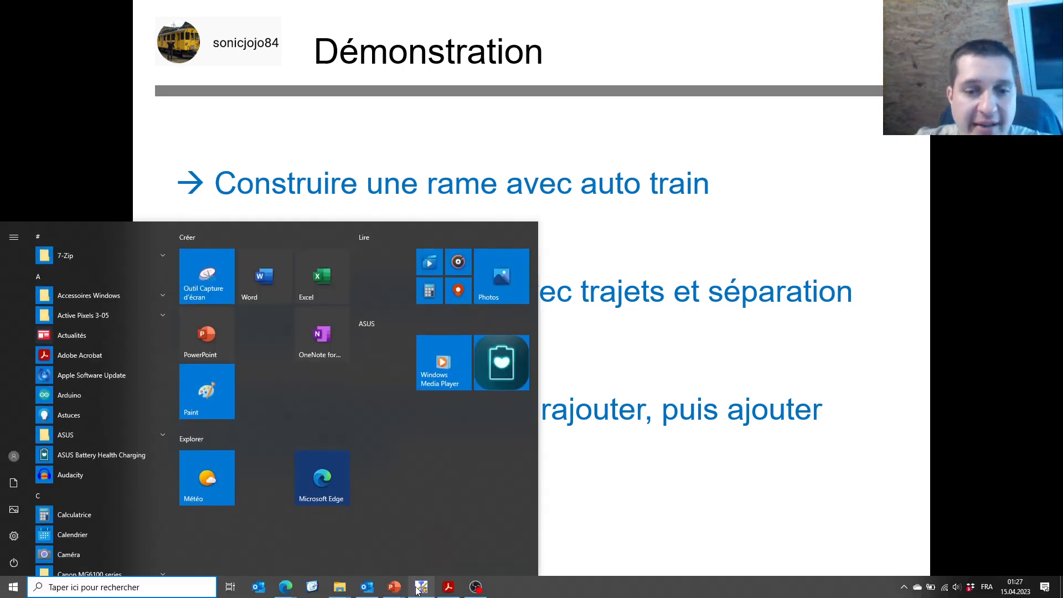
pyautogui.click(421, 586)
pyautogui.click(193, 148)
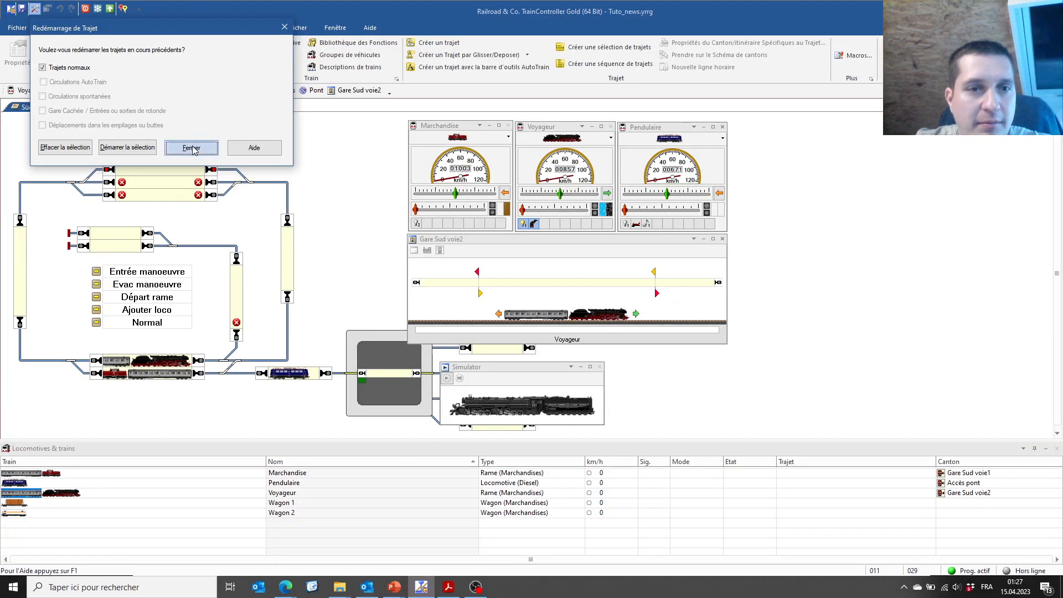
pyautogui.click(447, 379)
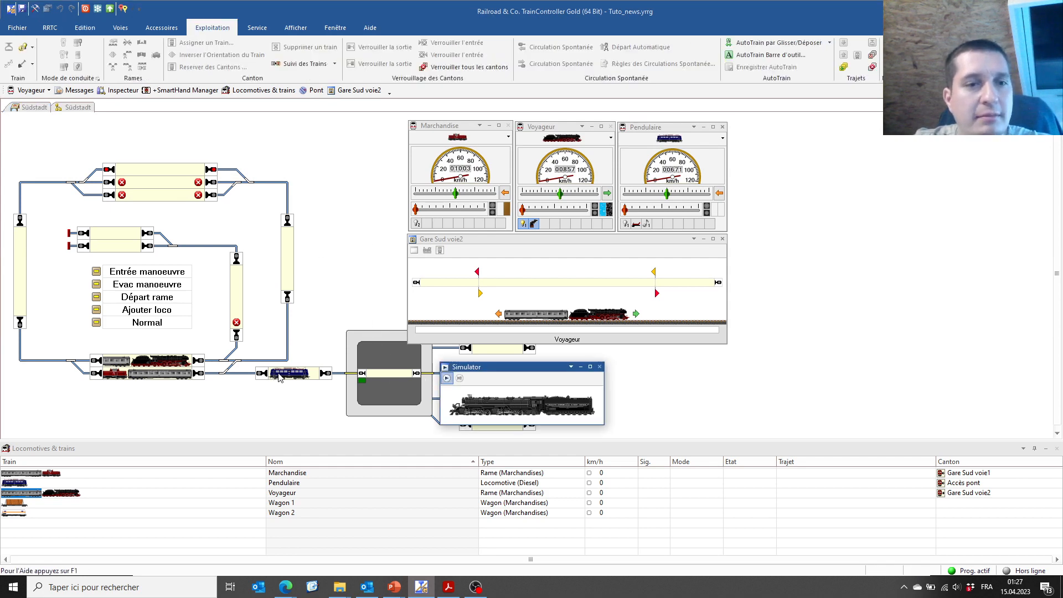
# Lock Gare Sud voie1's exit, send Voyageur on Entrée manoeuvre, then unlock voie1's exit
pyautogui.click(176, 365)
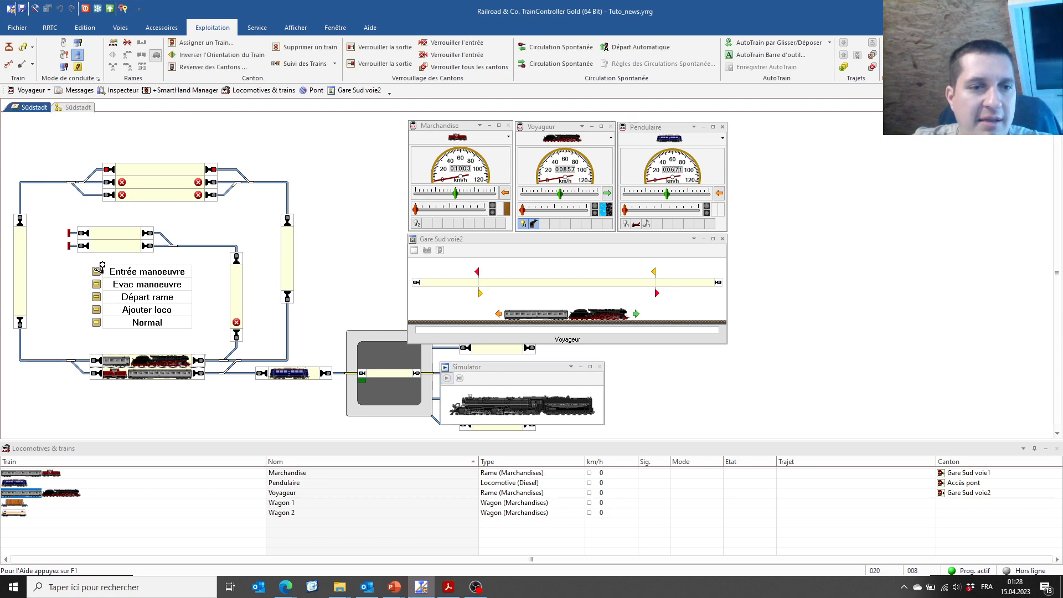
pyautogui.click(168, 375)
pyautogui.click(385, 63)
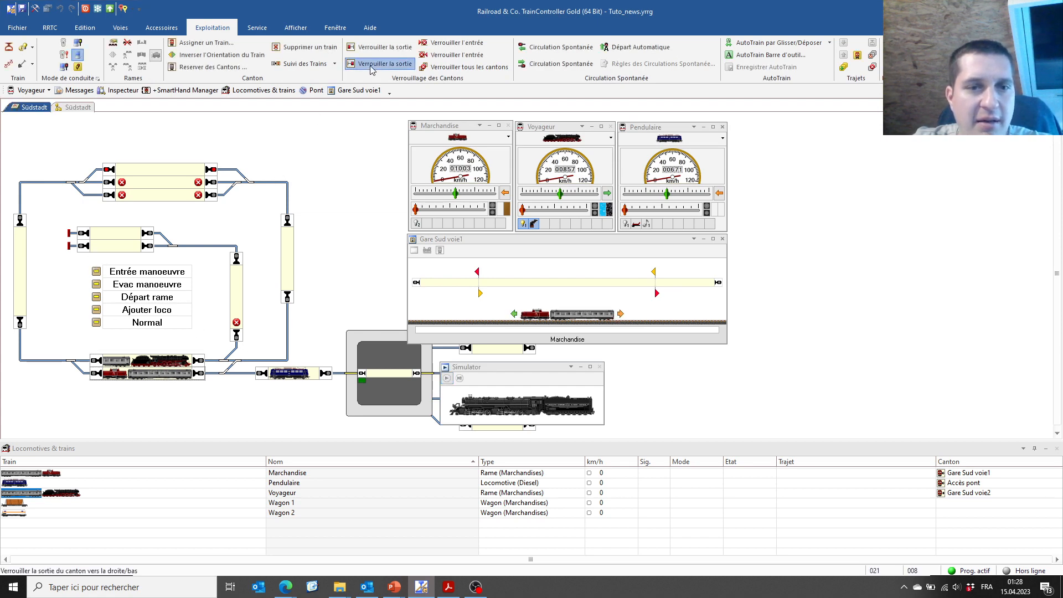
pyautogui.click(143, 362)
pyautogui.click(96, 271)
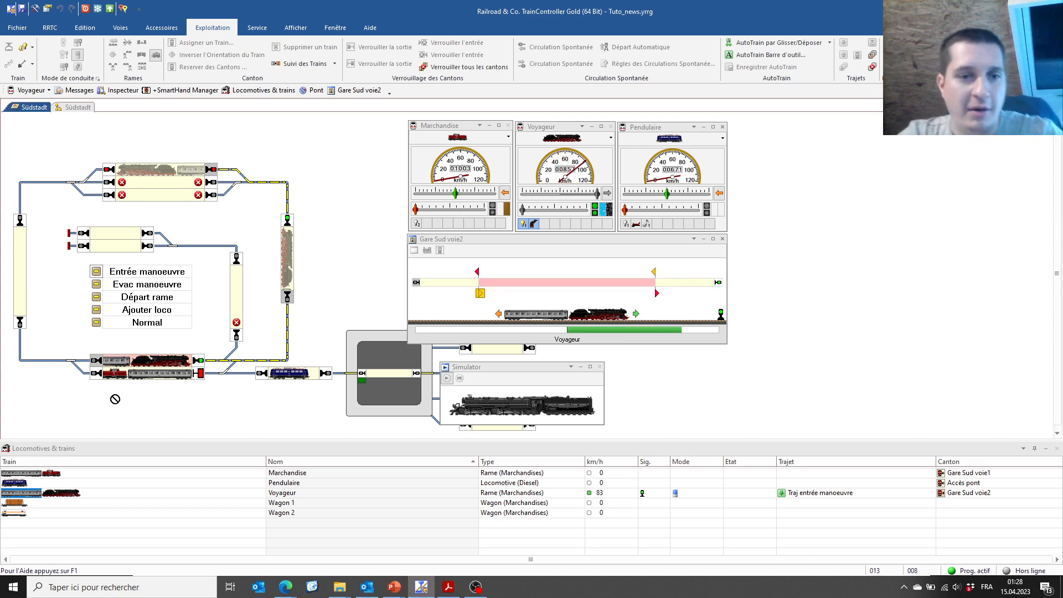
pyautogui.click(156, 373)
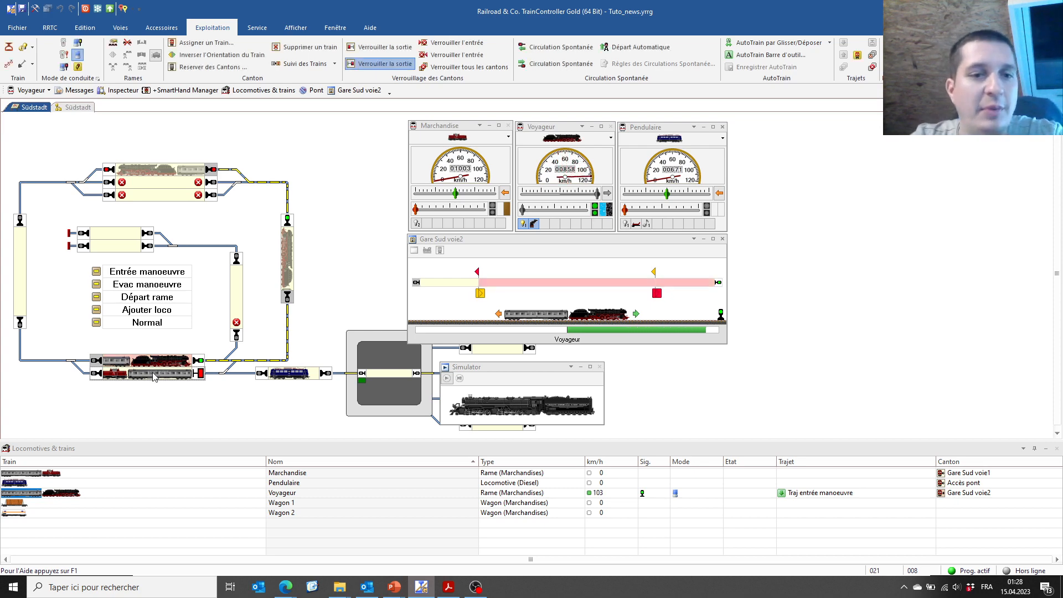
pyautogui.click(359, 65)
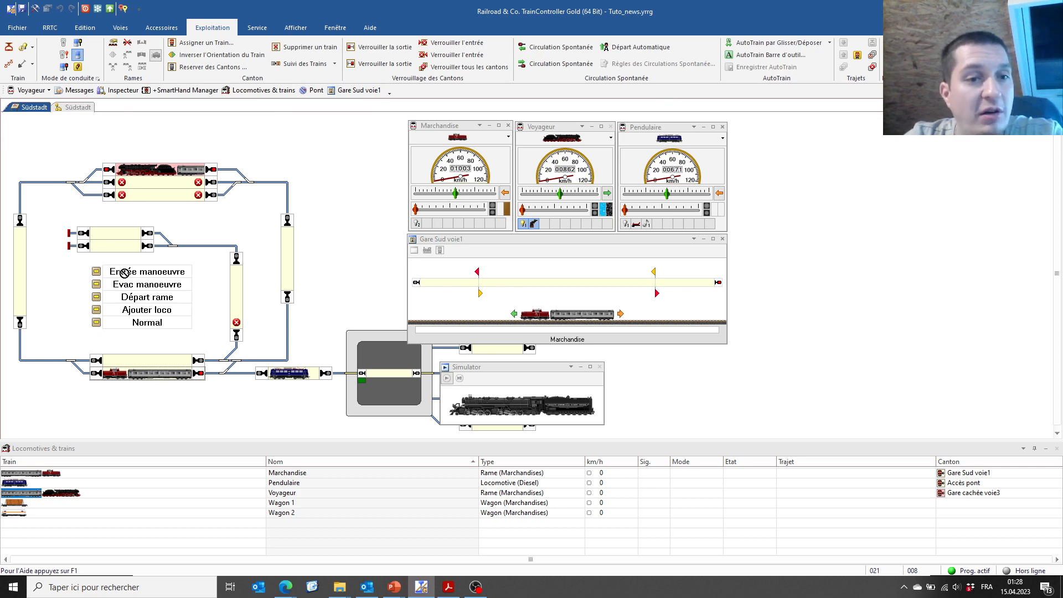
# Check the Traj normal route, then trigger the Normal button for Marchandise
pyautogui.click(77, 107)
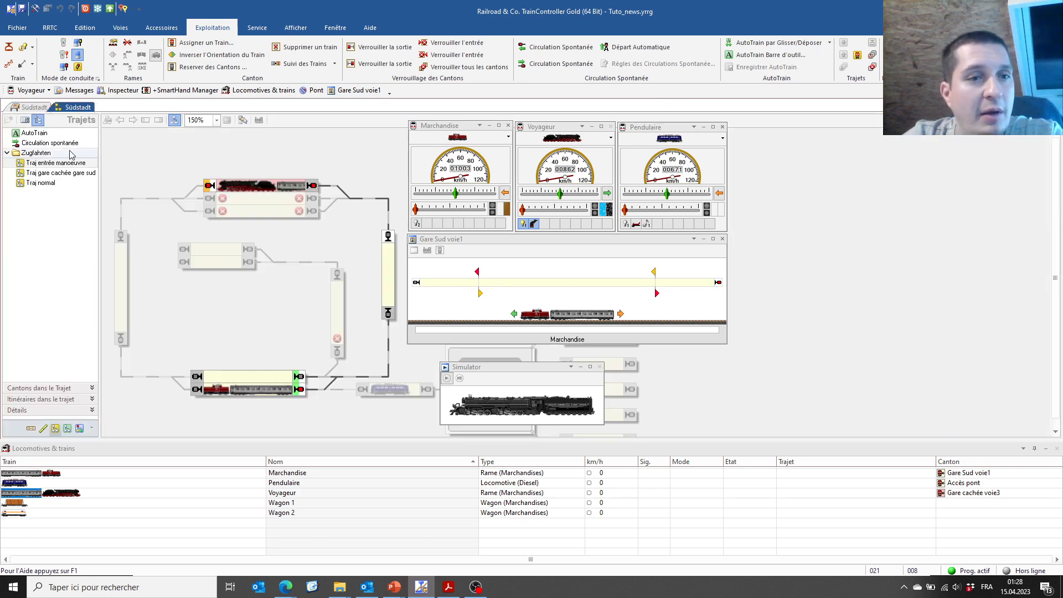
pyautogui.click(46, 187)
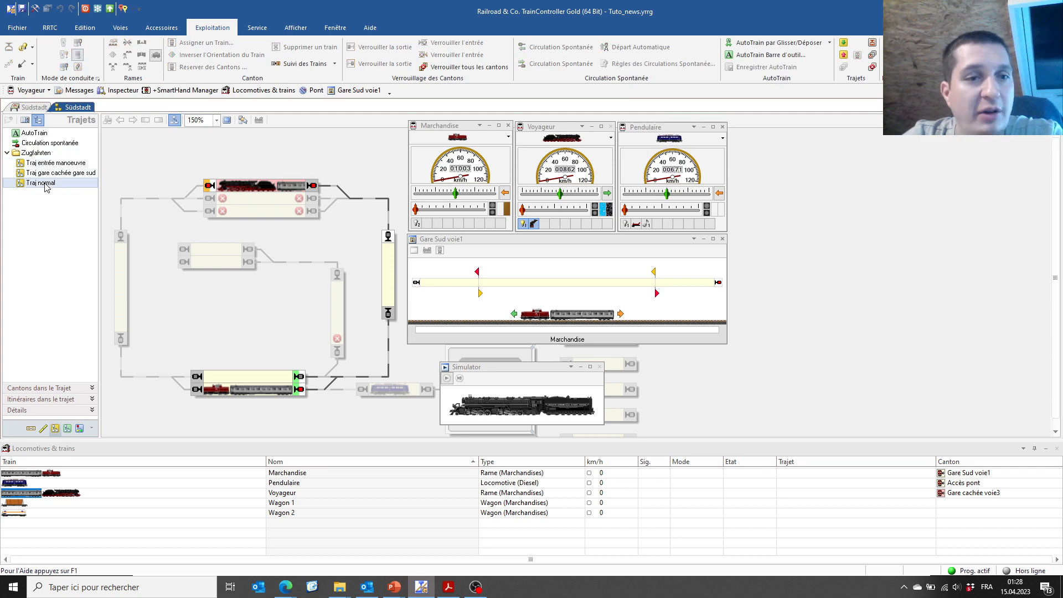
pyautogui.click(32, 107)
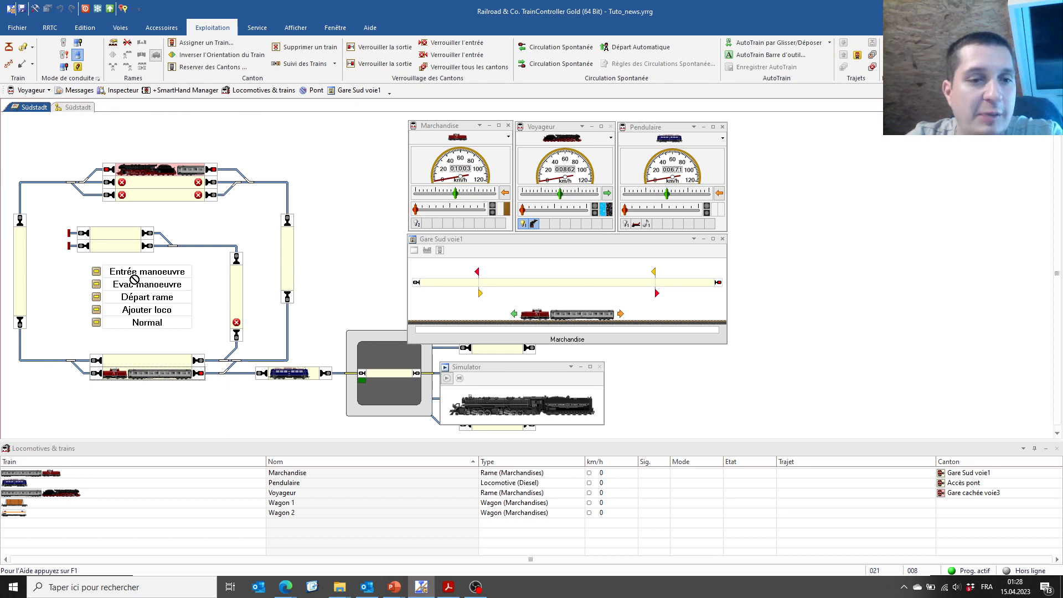
pyautogui.click(103, 318)
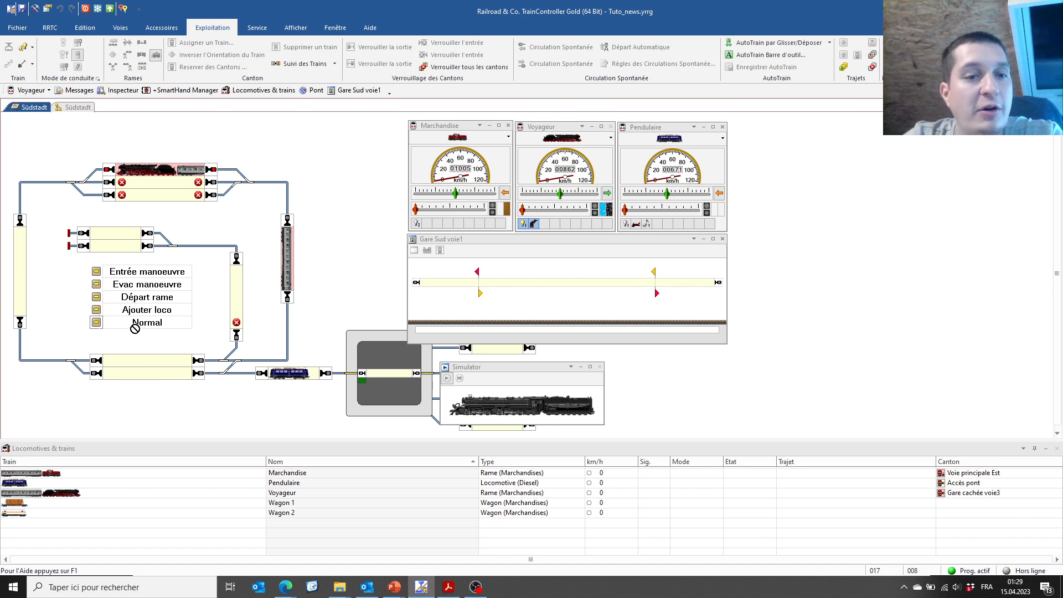
# Move Marchandise into Gare Sud voie2 and run the Entrée manoeuvre route
pyautogui.click(287, 239)
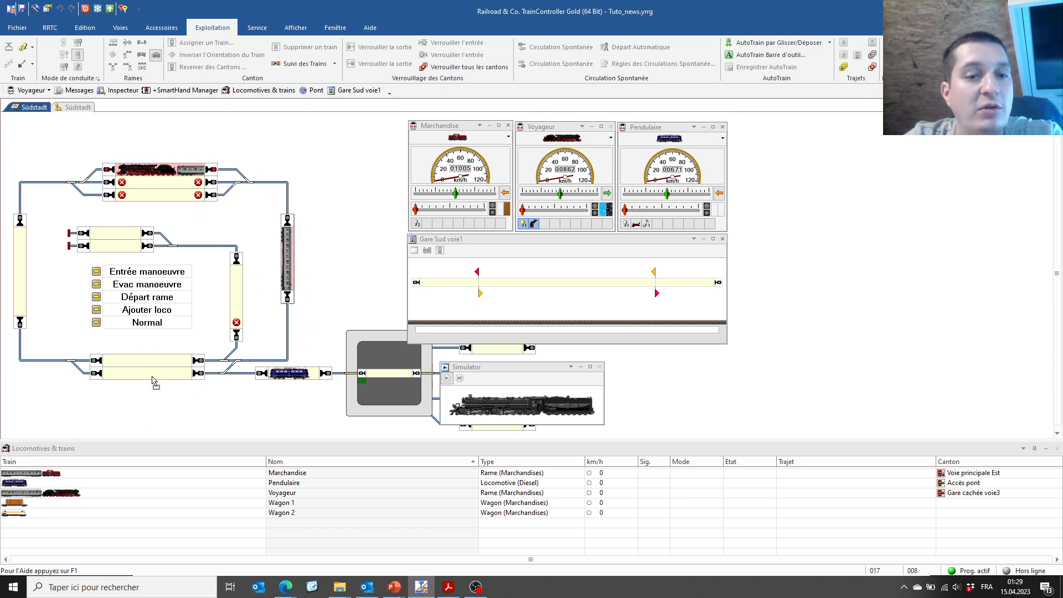
pyautogui.moveTo(162, 361); pyautogui.dragTo(143, 360)
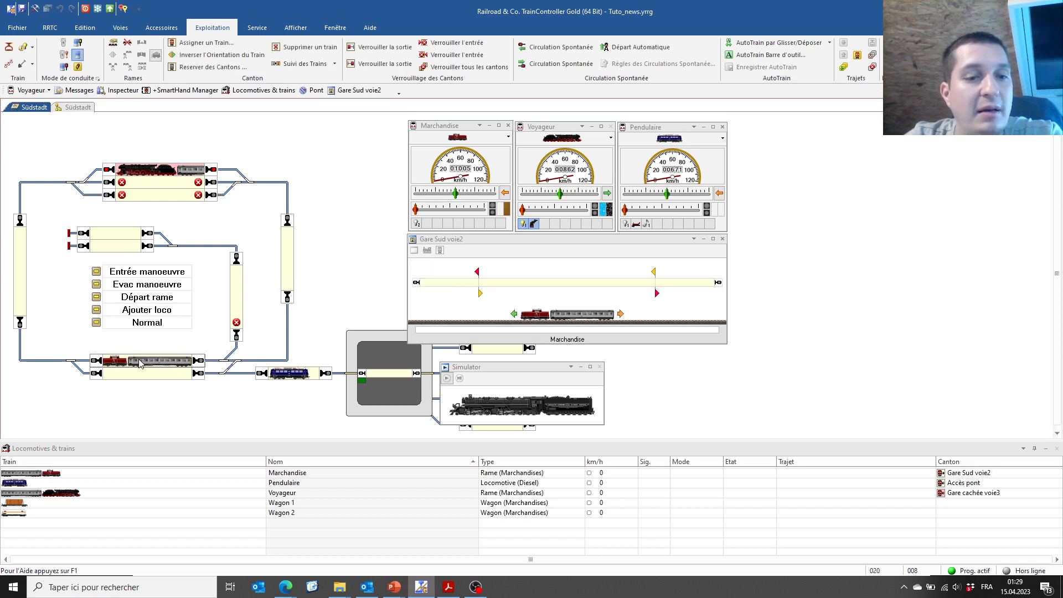
pyautogui.click(97, 269)
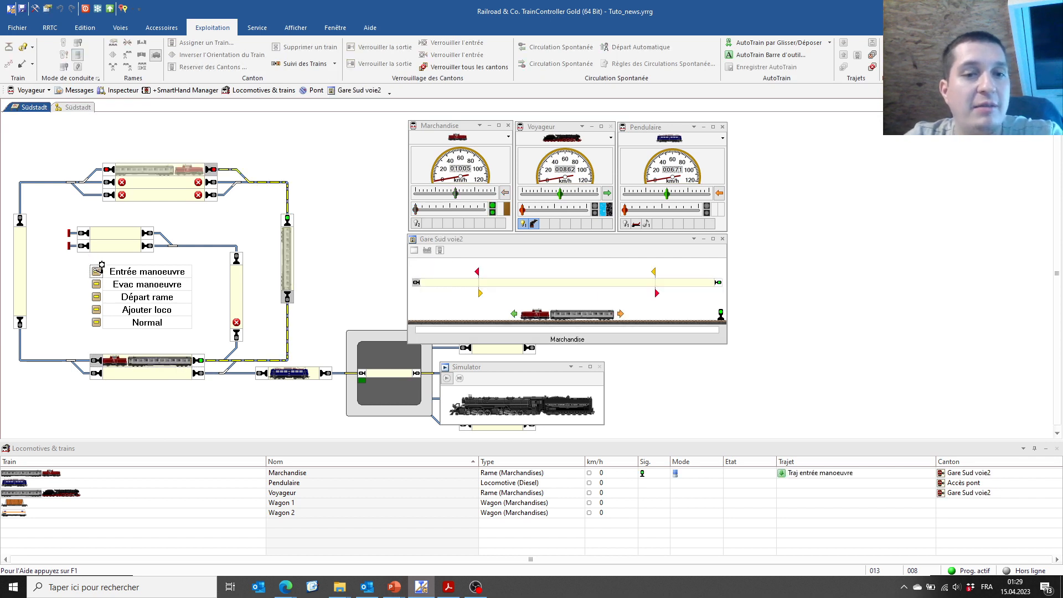
# Split the Gare cachée voie3 train with Evac manoeuvre, then place Pendulaire in Gare Sud voie2
pyautogui.click(163, 171)
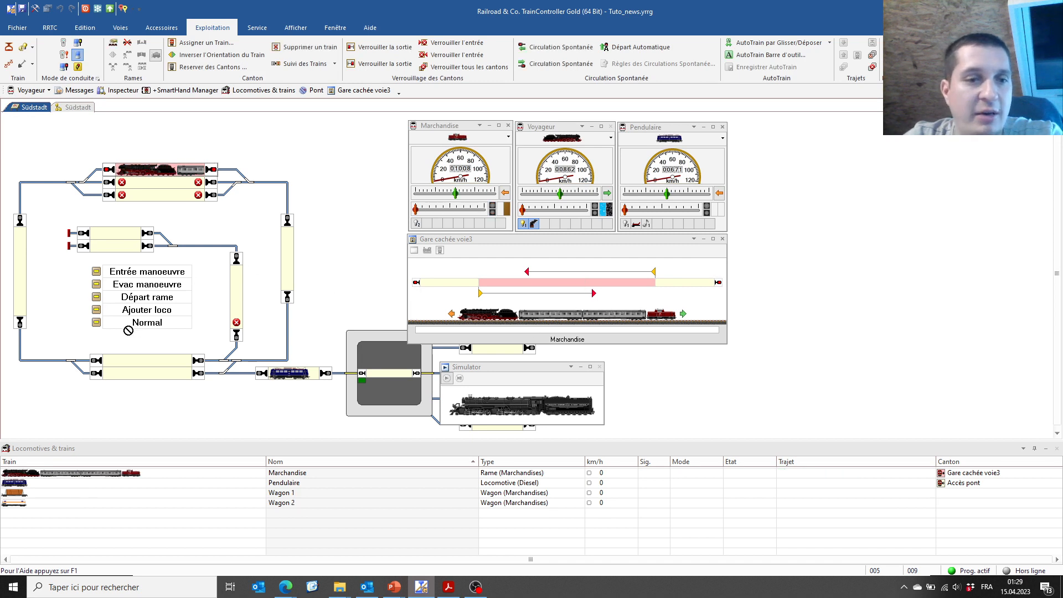
pyautogui.click(98, 284)
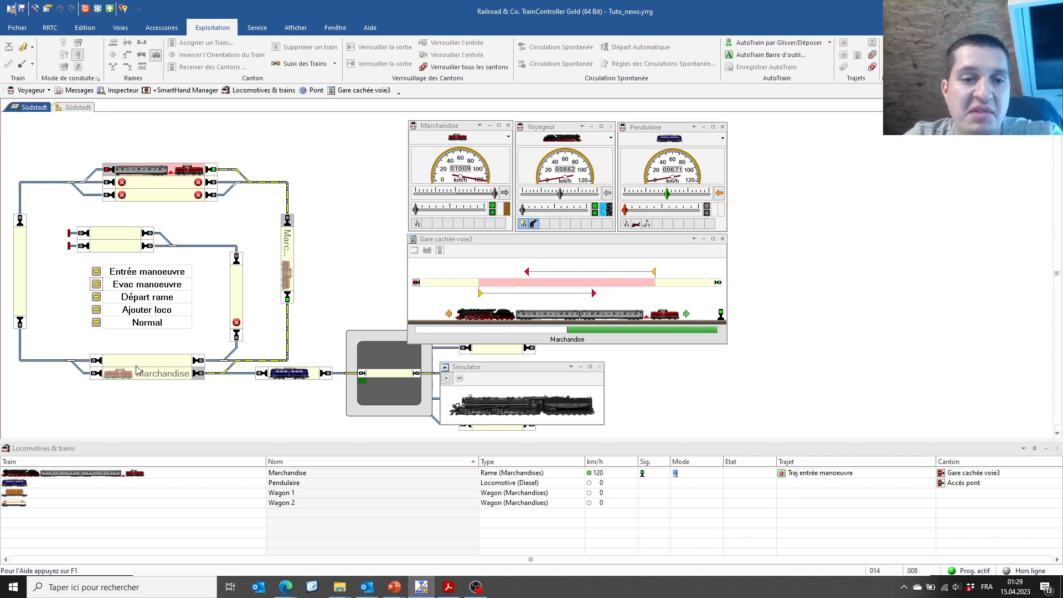
pyautogui.moveTo(136, 368); pyautogui.dragTo(287, 378)
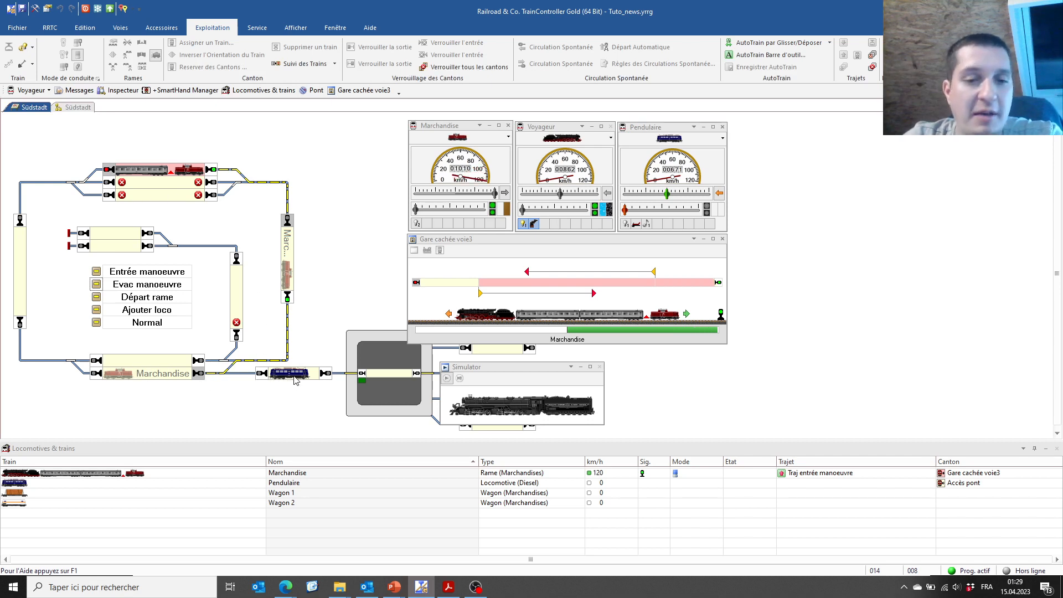
pyautogui.moveTo(146, 343); pyautogui.dragTo(118, 362)
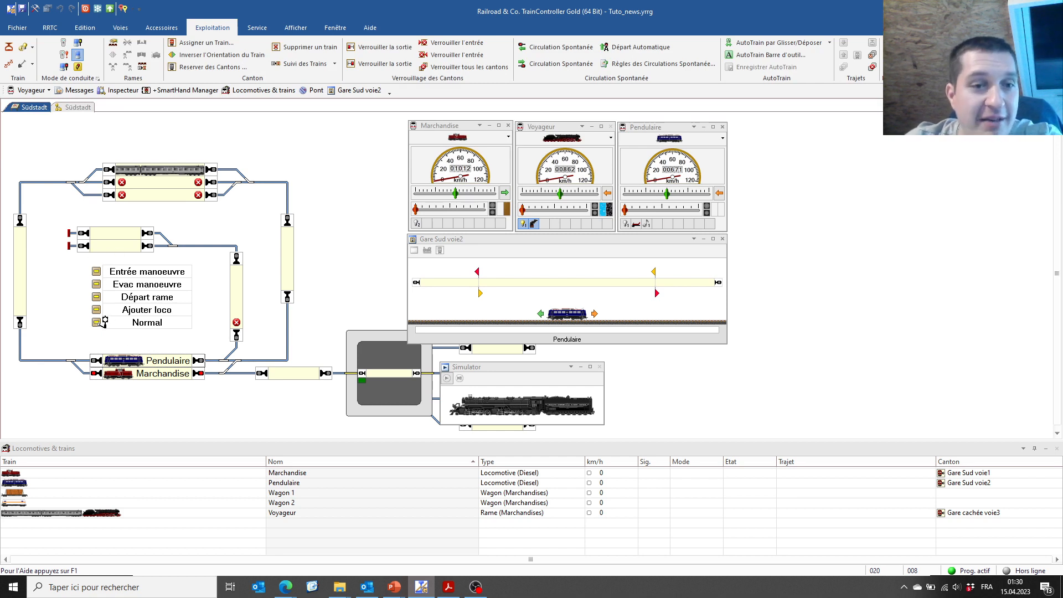
# Inspect Traj gare cachée gare sud, send Marchandise on it, then cancel the route
pyautogui.click(78, 108)
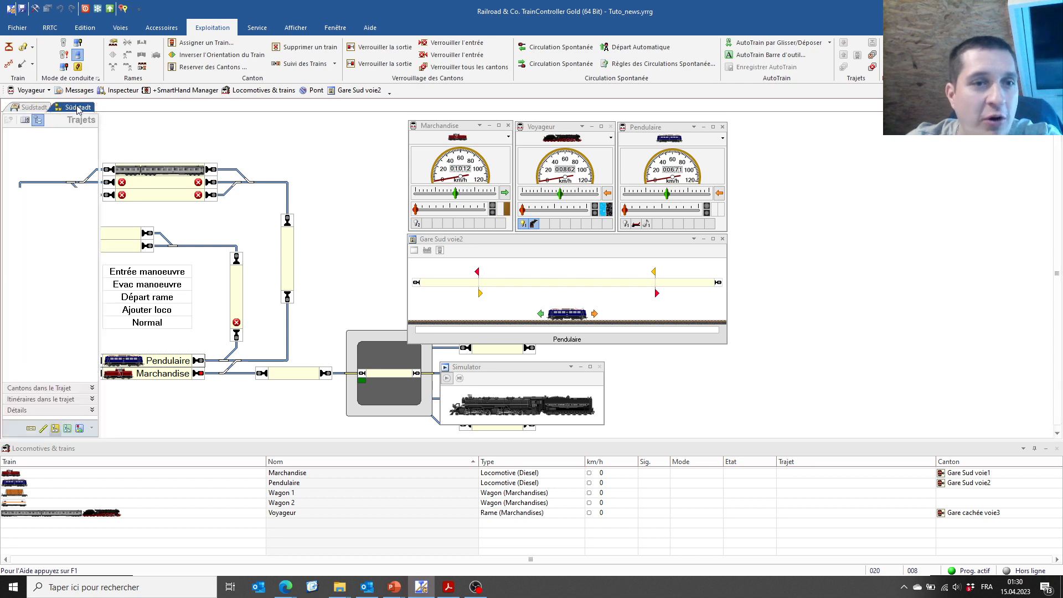
pyautogui.click(52, 174)
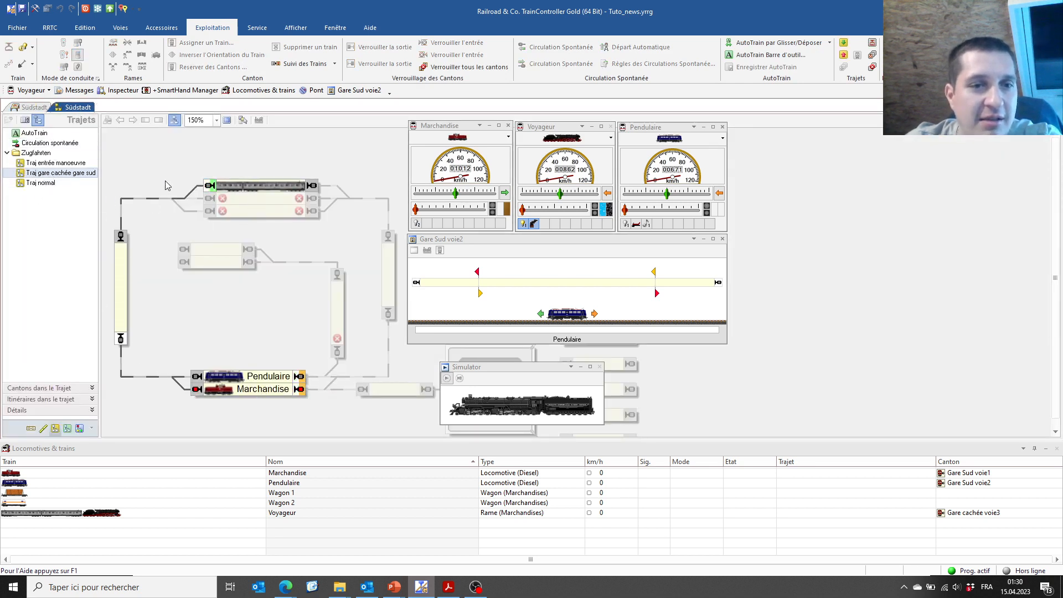
pyautogui.click(16, 109)
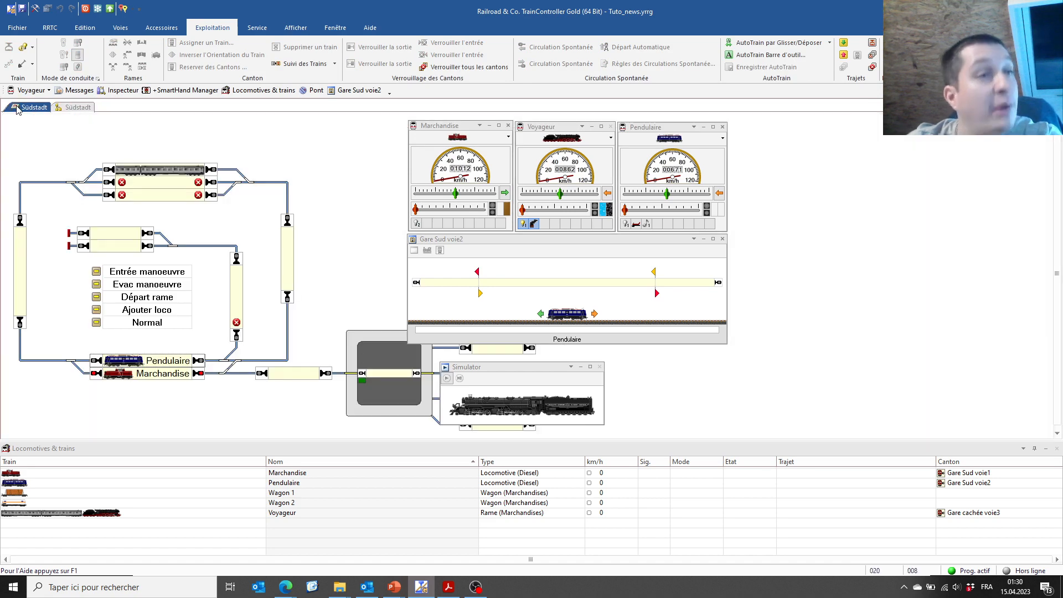
pyautogui.click(98, 309)
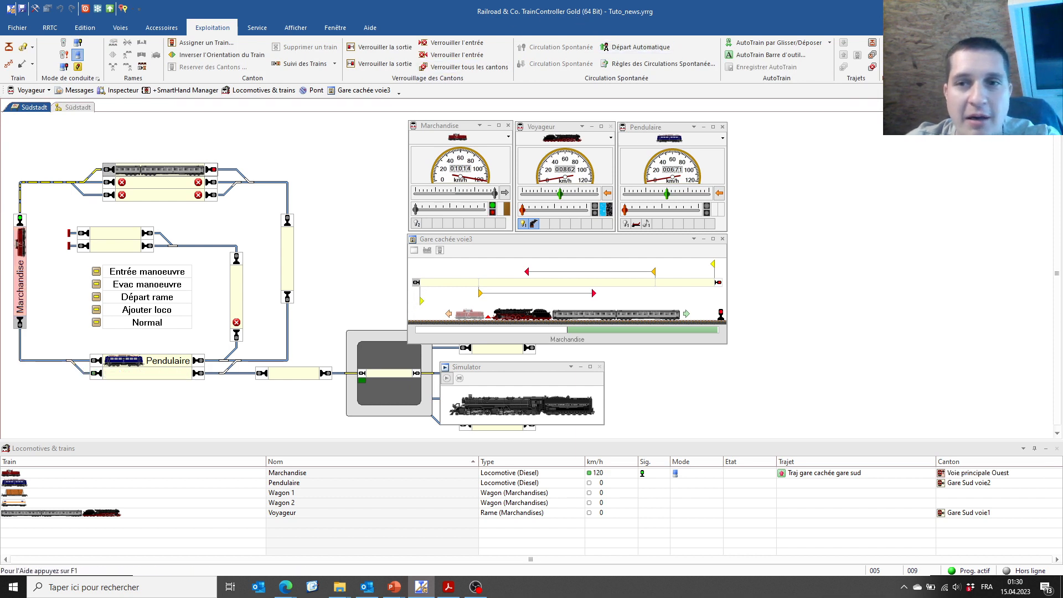
pyautogui.click(873, 56)
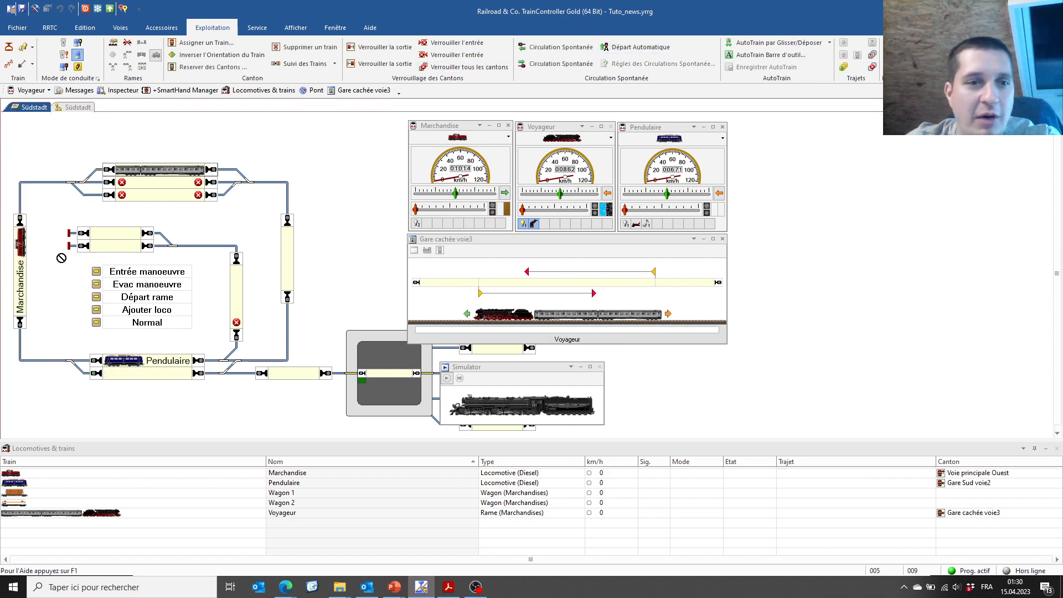
# Return Marchandise to Gare Sud voie1, lock its exit, and send Pendulaire on Ajouter loco
pyautogui.moveTo(79, 365); pyautogui.dragTo(149, 374)
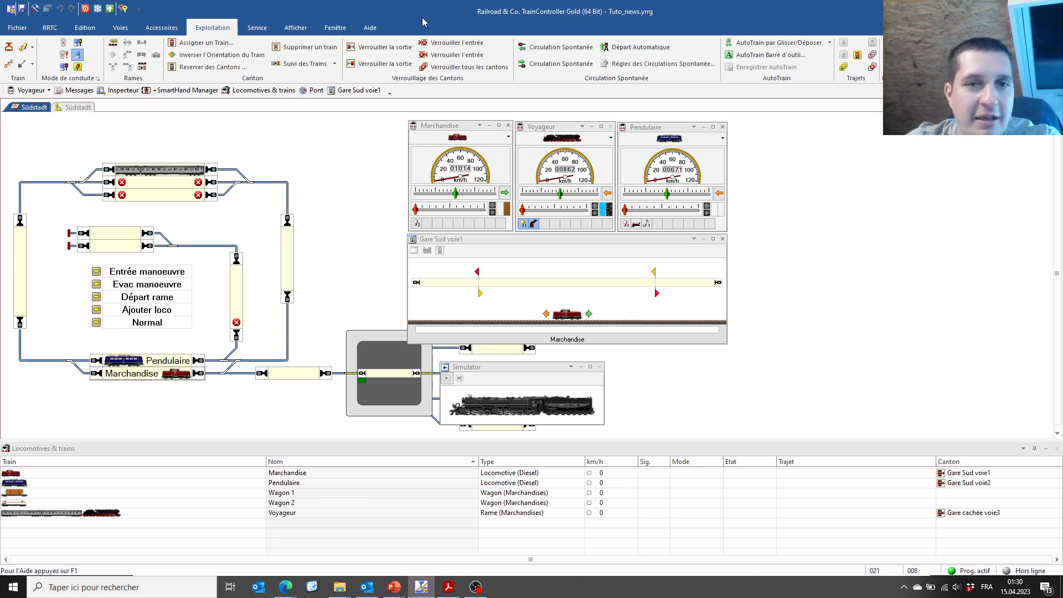
pyautogui.click(382, 47)
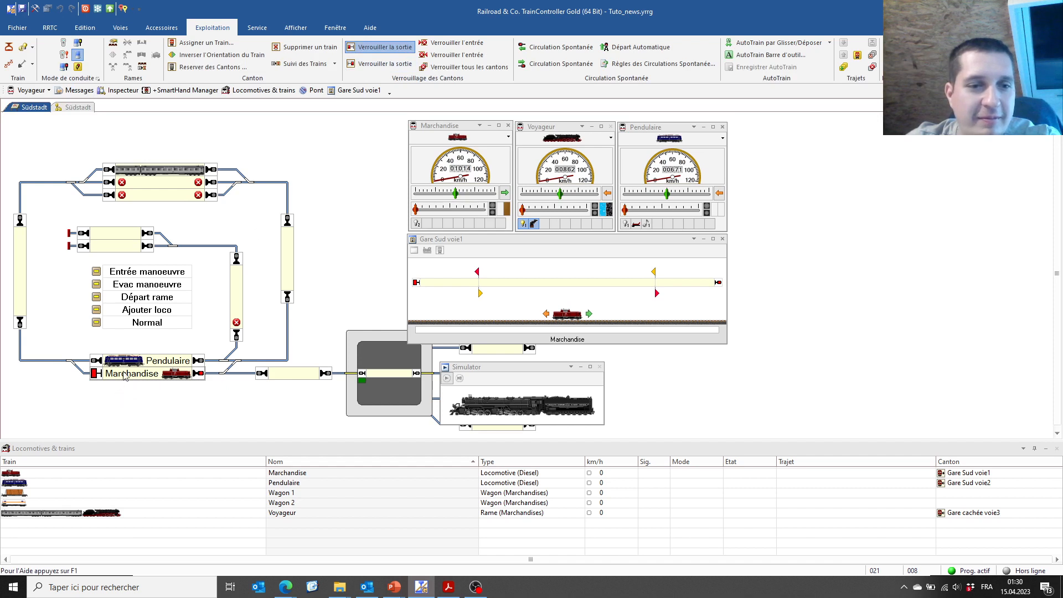
pyautogui.moveTo(126, 361); pyautogui.dragTo(98, 310)
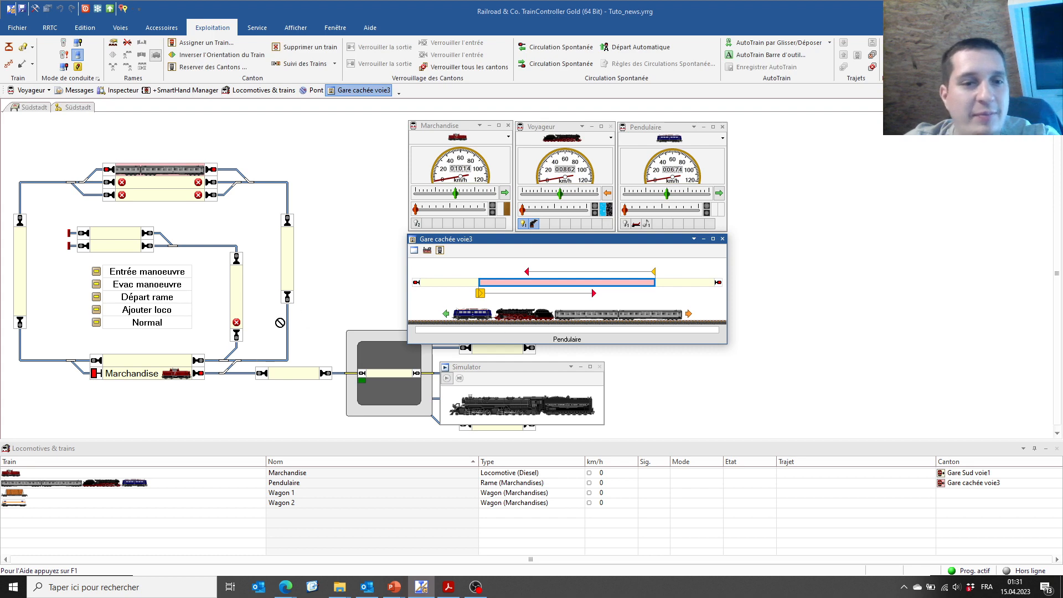
# Run the Départ rame route, then restore the PowerPoint slideshow and advance to the FIN slide
pyautogui.click(98, 295)
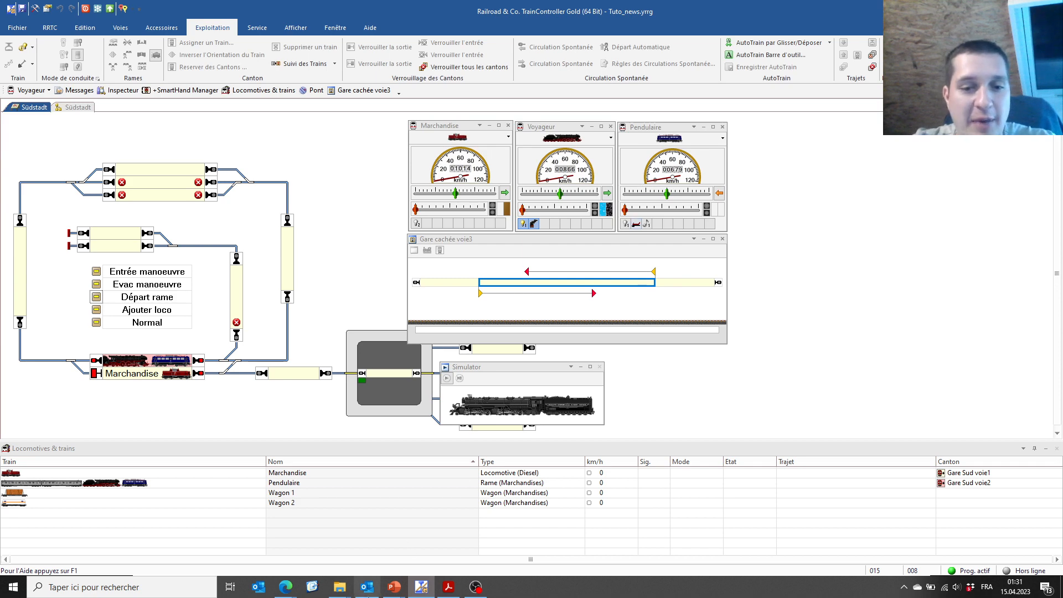
pyautogui.moveTo(394, 587)
pyautogui.click(426, 532)
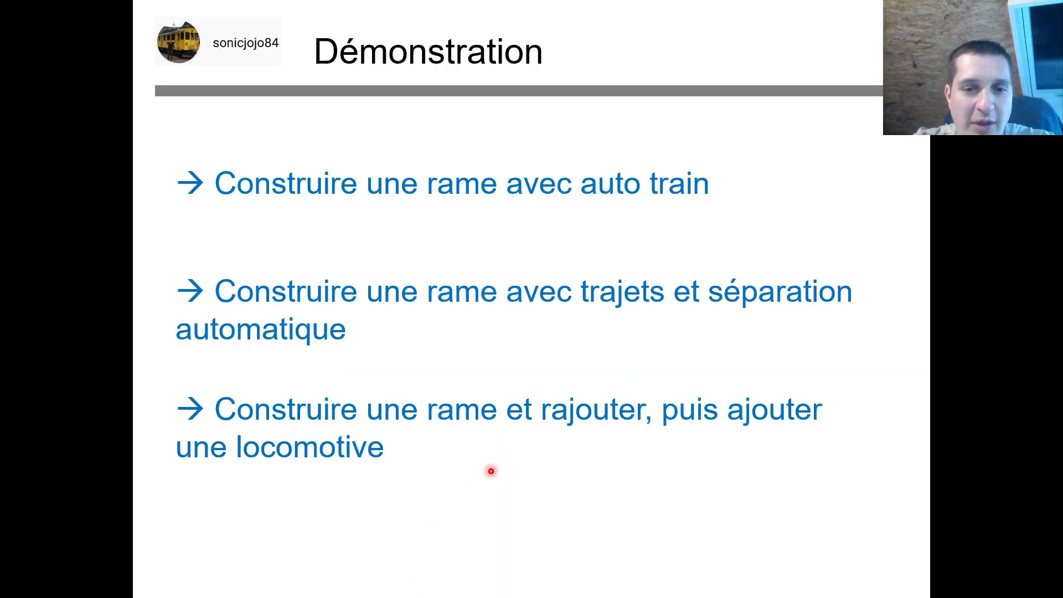
pyautogui.press('Right')
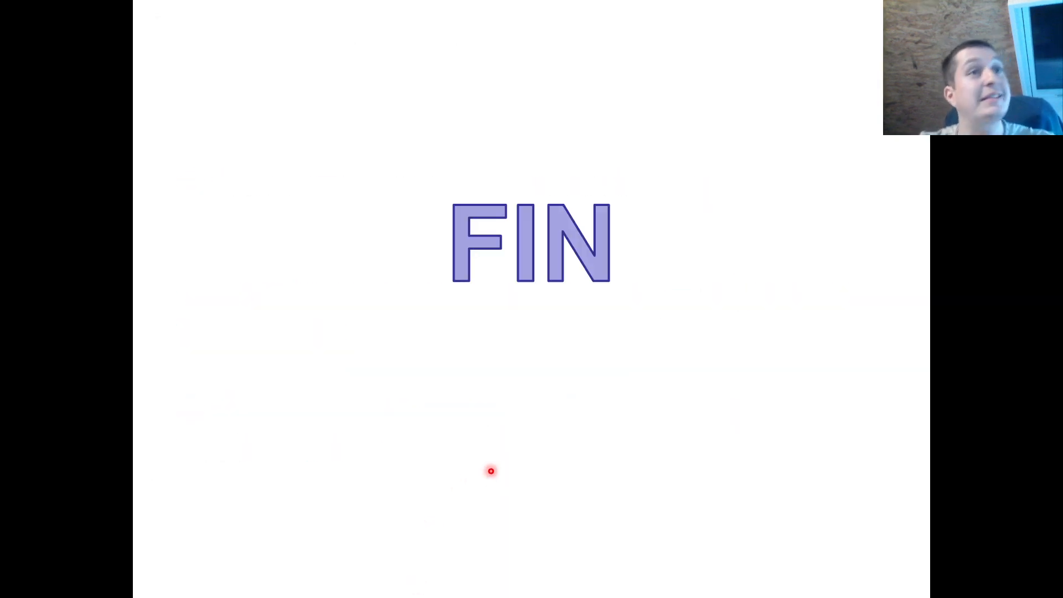